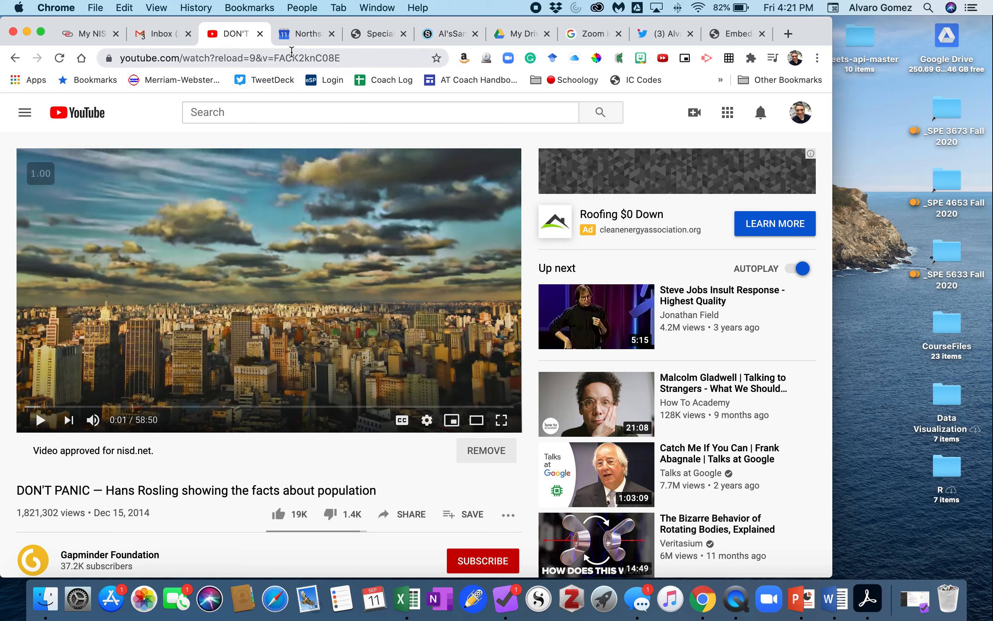
Step: Switch between the Schoology course tab and the YouTube video tab
{"action": "left_click", "coordinate": [449, 36]}
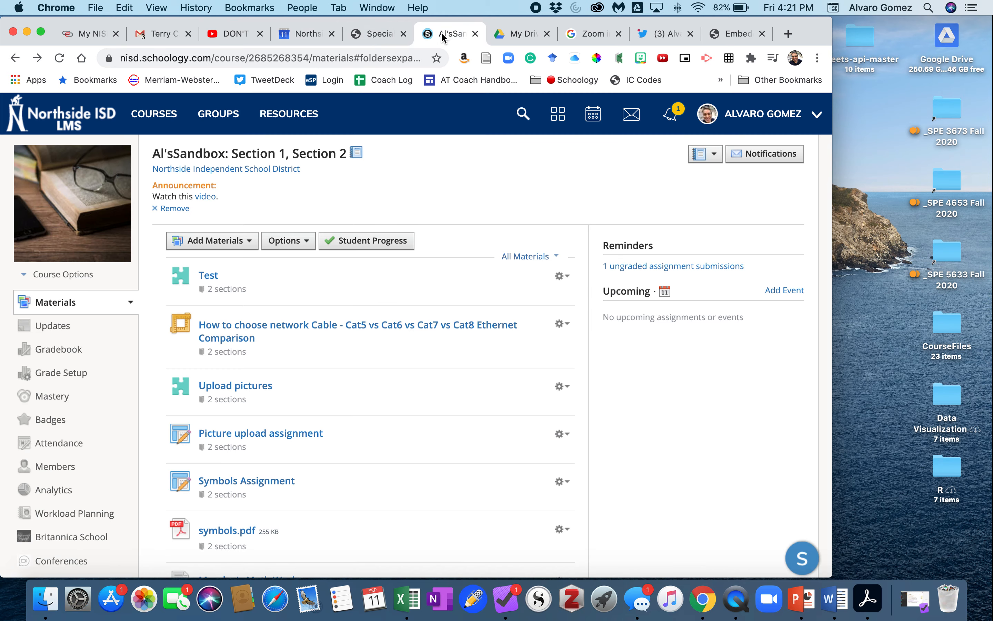
{"action": "mouse_move", "coordinate": [224, 262]}
{"action": "left_click", "coordinate": [227, 37]}
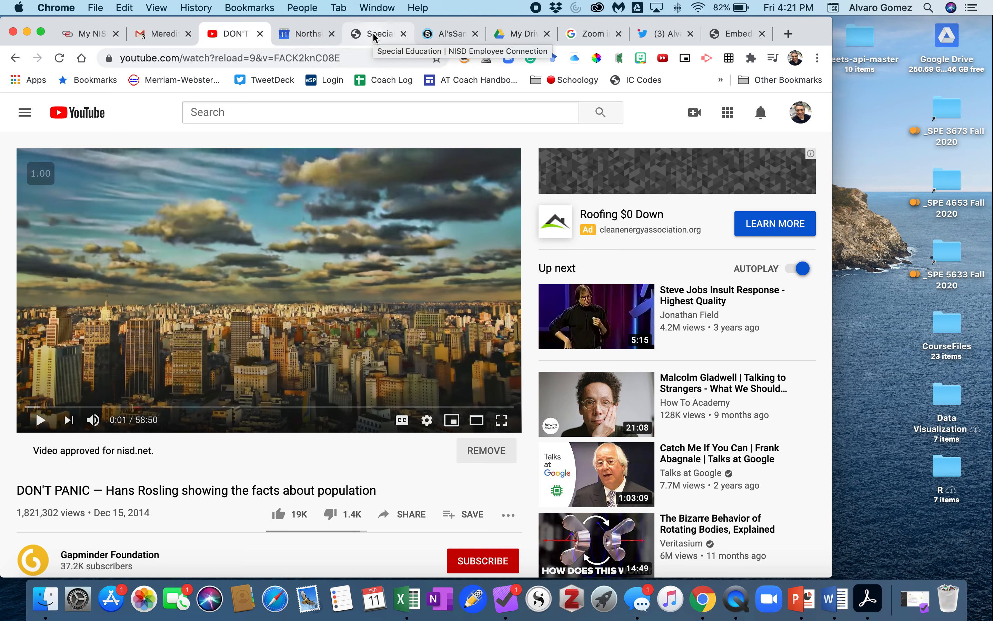
Step: Review the Al'sSandbox course materials list, including the embedded Monday's Math Work video
{"action": "left_click", "coordinate": [441, 34]}
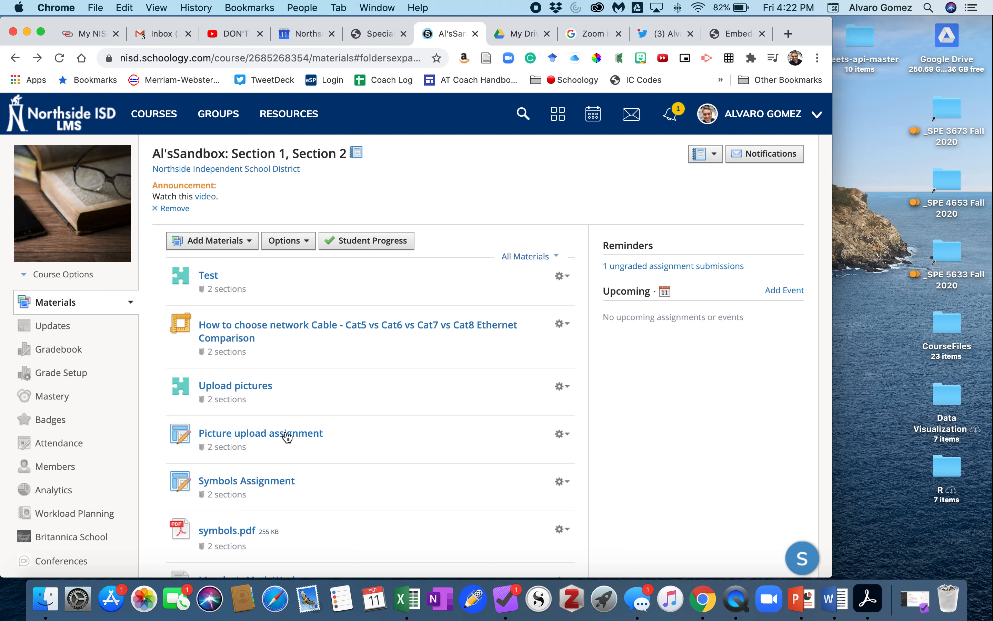
{"action": "scroll", "coordinate": [287, 435], "scroll_direction": "down", "scroll_amount": 5}
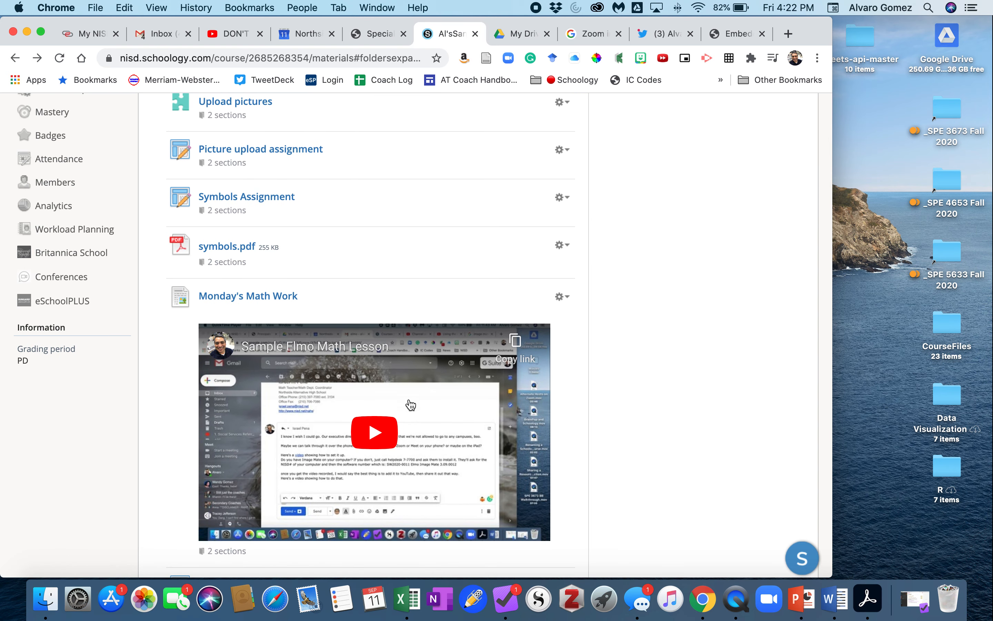
{"action": "scroll", "coordinate": [331, 408], "scroll_direction": "down", "scroll_amount": 1}
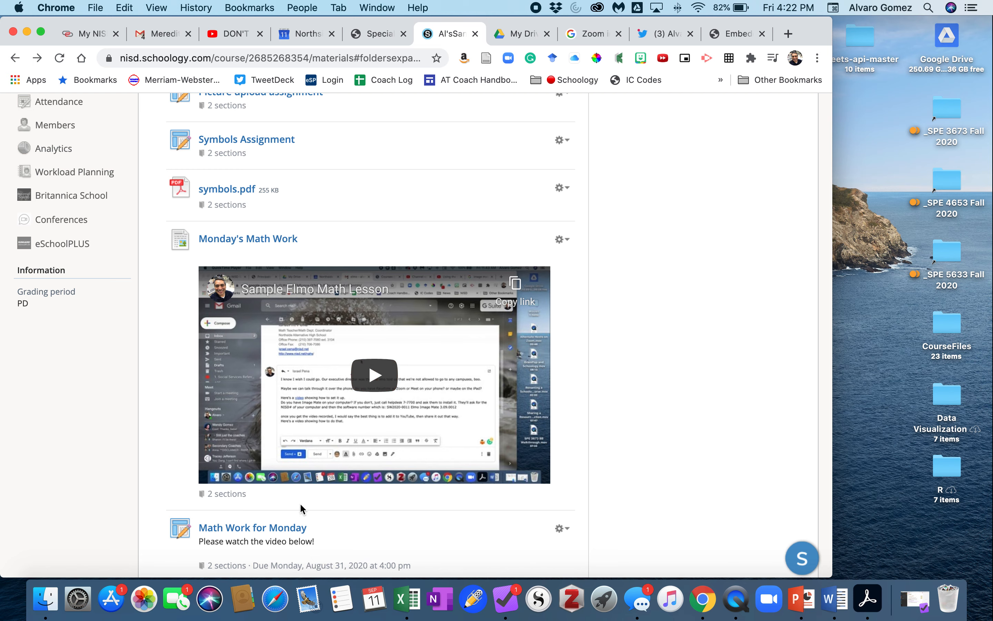
{"action": "scroll", "coordinate": [308, 499], "scroll_direction": "down", "scroll_amount": 3}
{"action": "scroll", "coordinate": [304, 452], "scroll_direction": "up", "scroll_amount": 5}
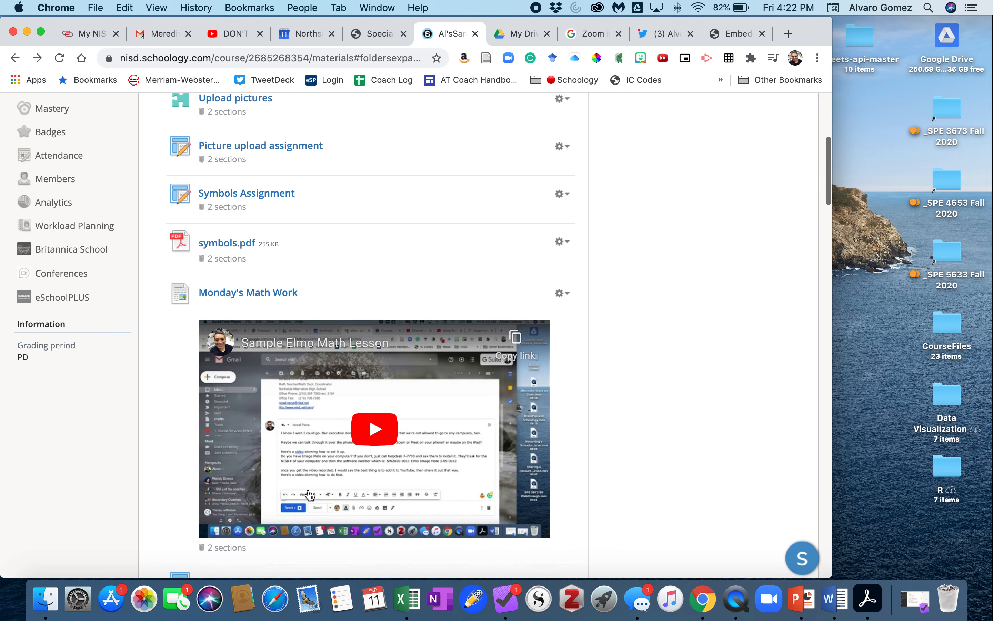
{"action": "scroll", "coordinate": [343, 413], "scroll_direction": "up", "scroll_amount": 10}
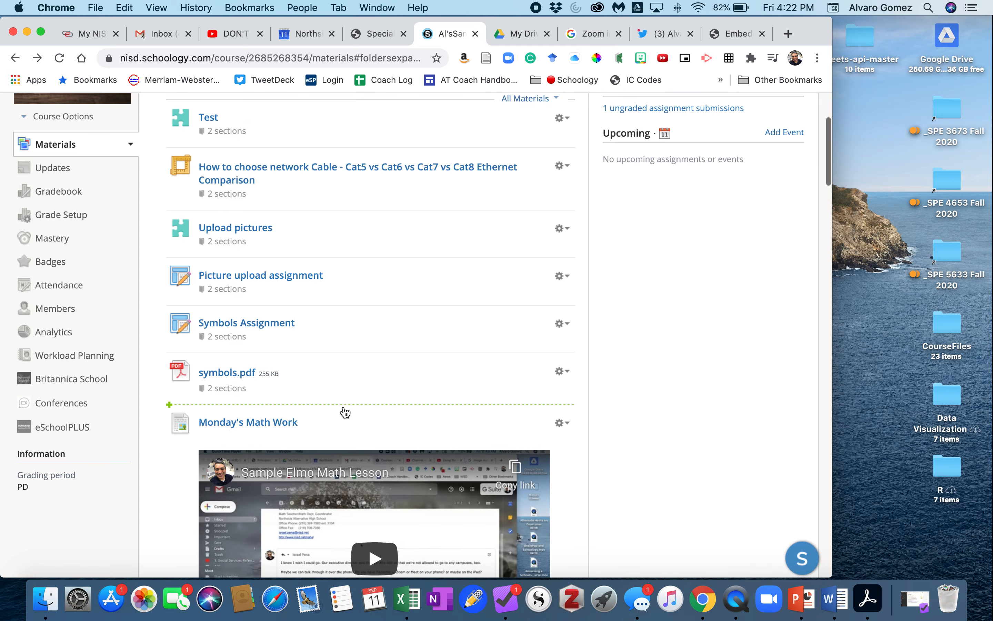
{"action": "scroll", "coordinate": [286, 333], "scroll_direction": "up", "scroll_amount": 1}
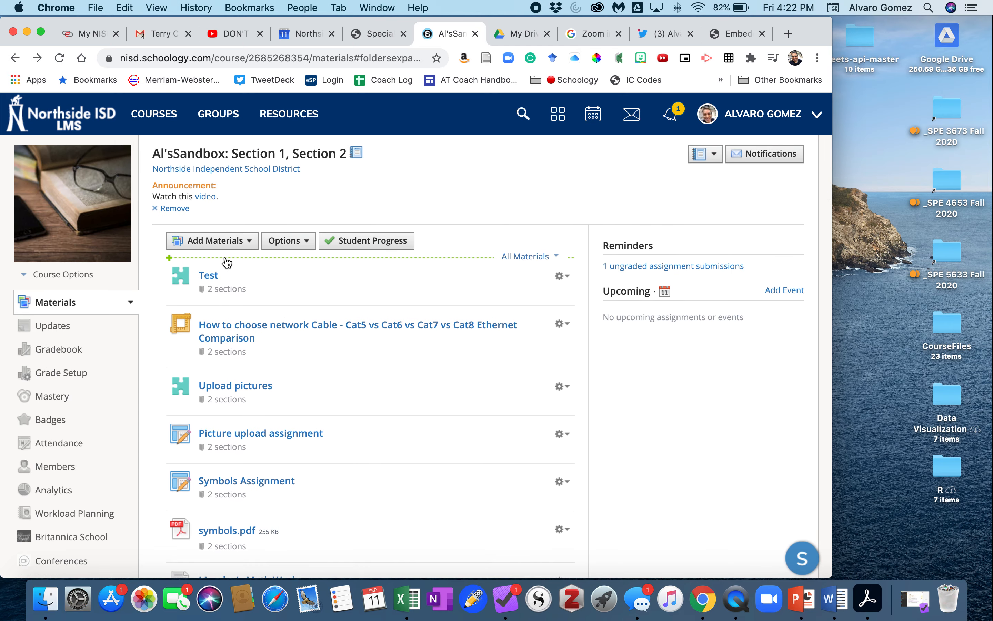
{"action": "scroll", "coordinate": [215, 386], "scroll_direction": "down", "scroll_amount": 2}
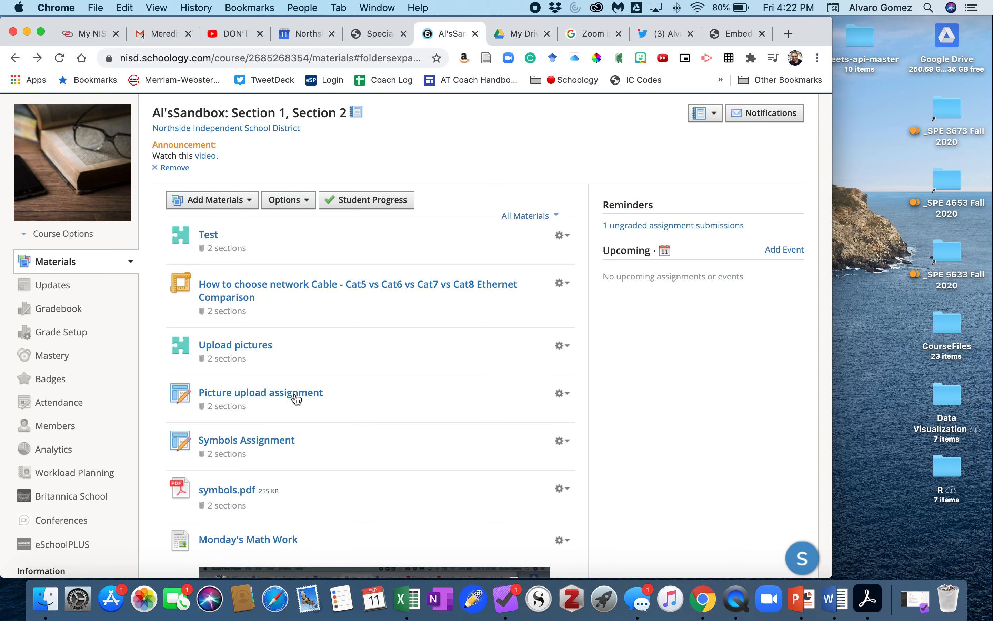
{"action": "scroll", "coordinate": [288, 401], "scroll_direction": "down", "scroll_amount": 8}
{"action": "scroll", "coordinate": [285, 410], "scroll_direction": "down", "scroll_amount": 20}
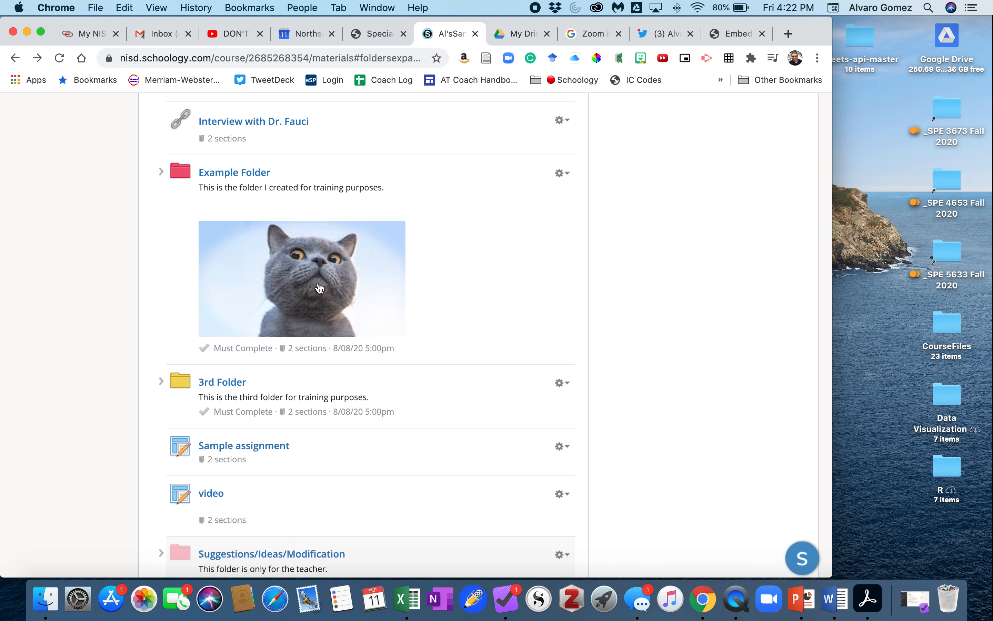
{"action": "scroll", "coordinate": [311, 346], "scroll_direction": "down", "scroll_amount": 5}
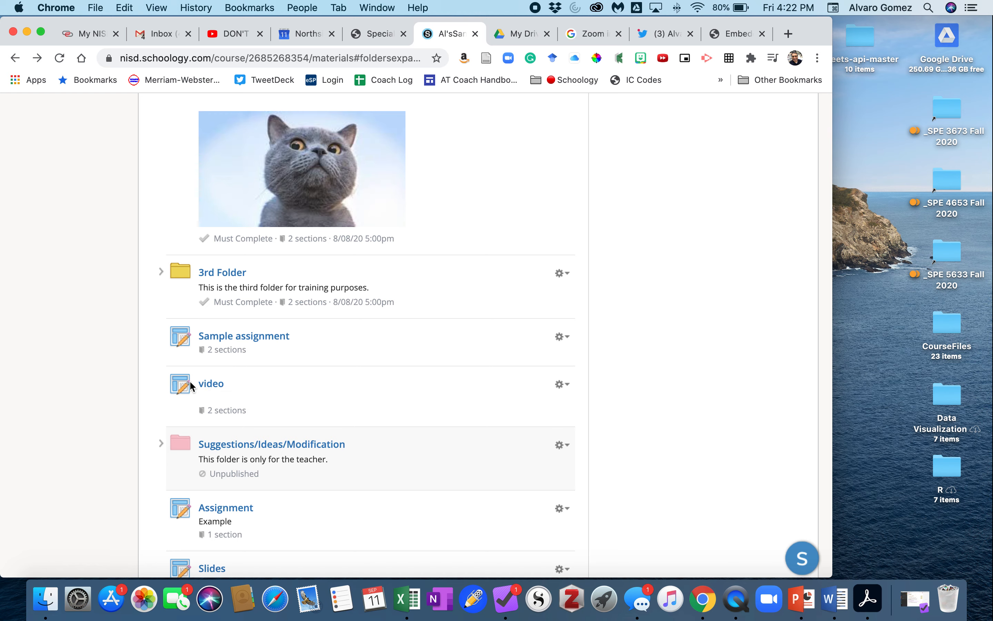
{"action": "scroll", "coordinate": [233, 386], "scroll_direction": "down", "scroll_amount": 12}
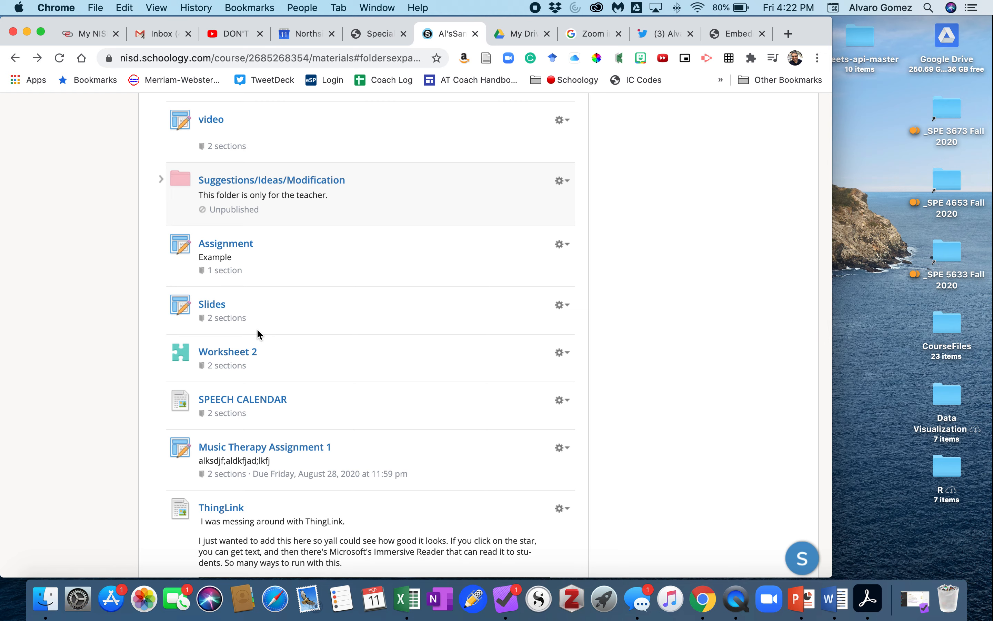
{"action": "scroll", "coordinate": [258, 432], "scroll_direction": "up", "scroll_amount": 20}
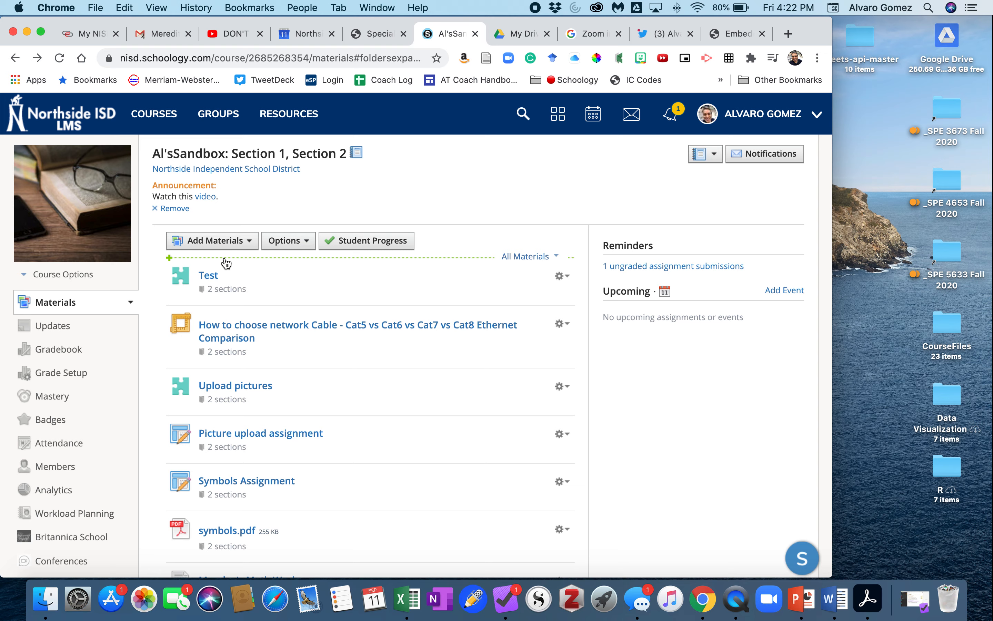
Step: Open the embed code for the DON'T PANIC video from its share options and scroll to the embed options
{"action": "left_click", "coordinate": [227, 34]}
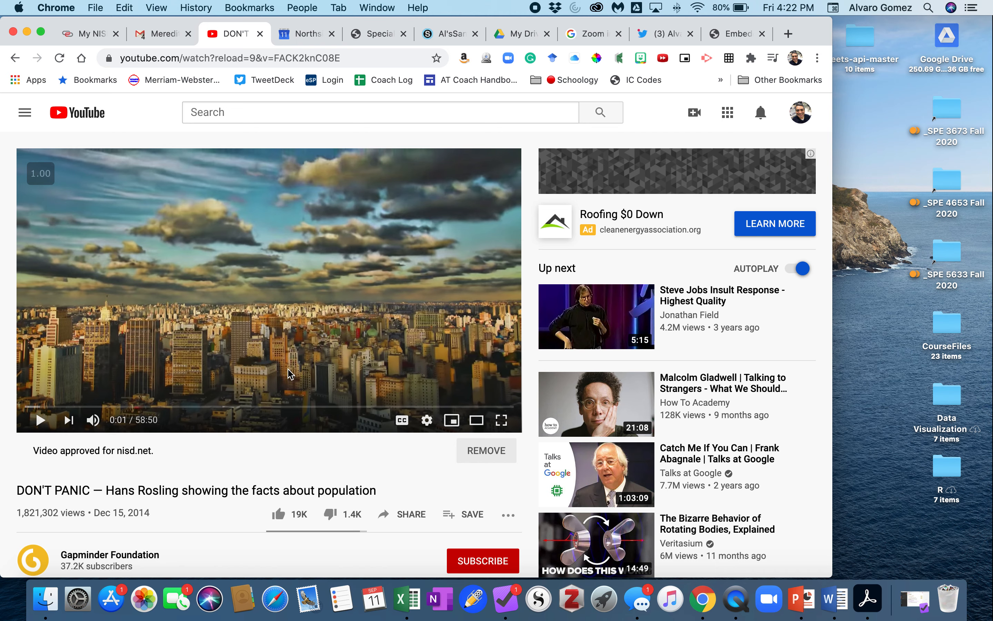
{"action": "scroll", "coordinate": [339, 429], "scroll_direction": "down", "scroll_amount": 2}
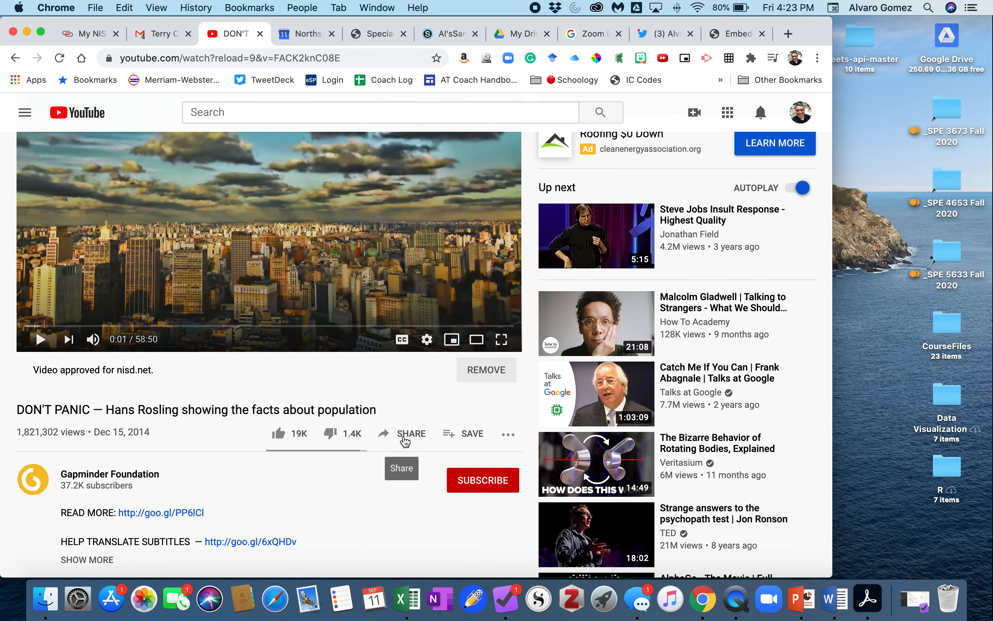
{"action": "left_click", "coordinate": [406, 435]}
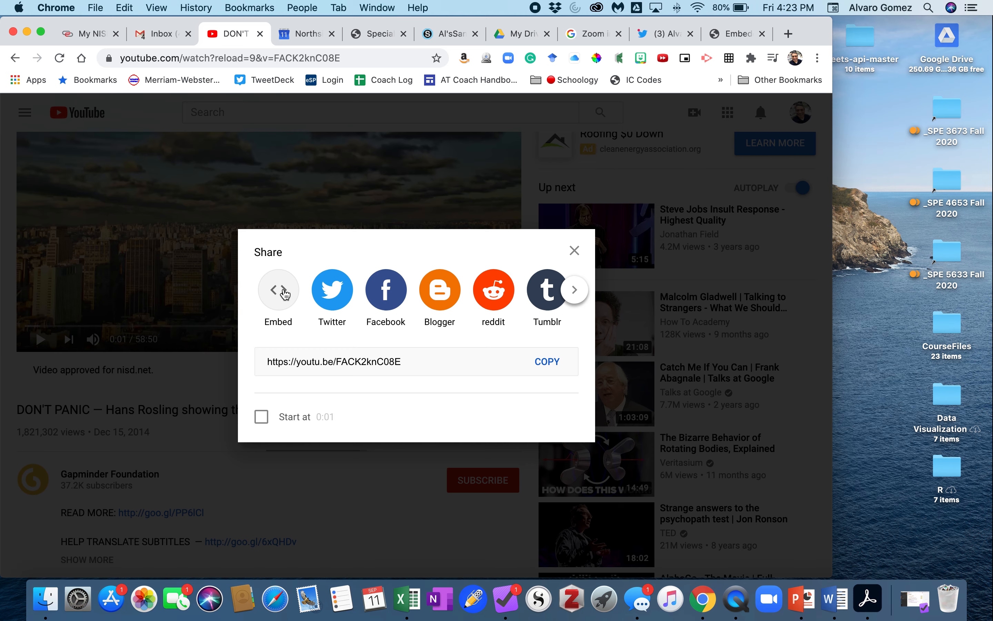
{"action": "left_click", "coordinate": [283, 292]}
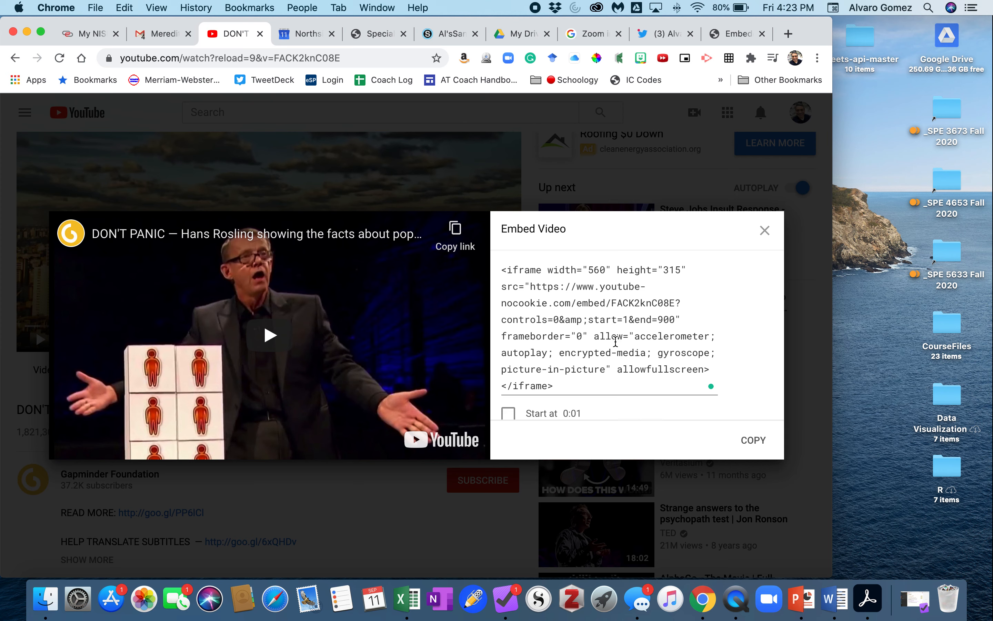
{"action": "scroll", "coordinate": [614, 341], "scroll_direction": "down", "scroll_amount": 4}
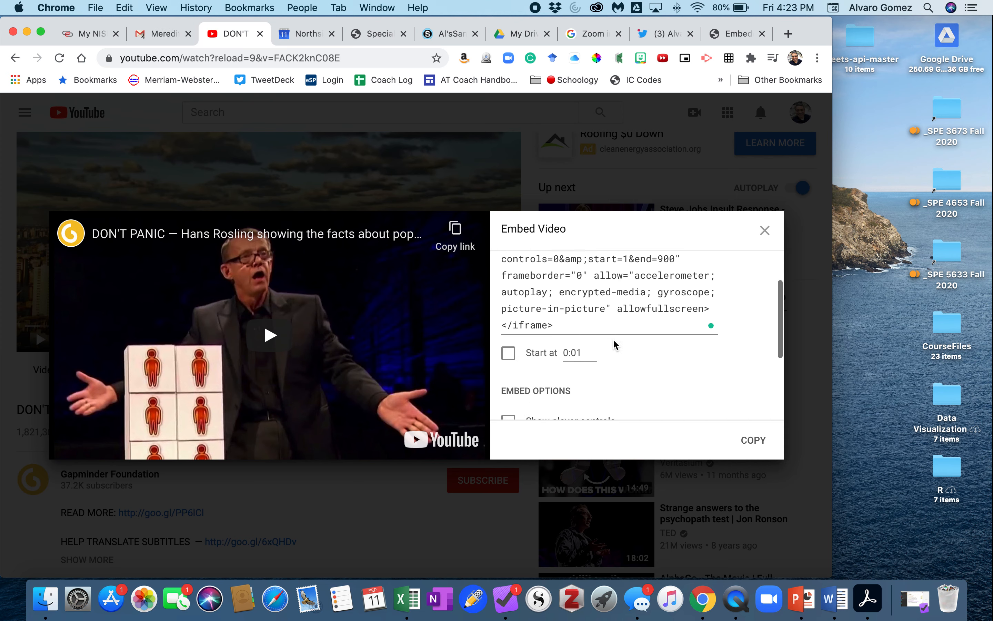
{"action": "scroll", "coordinate": [614, 344], "scroll_direction": "down", "scroll_amount": 2}
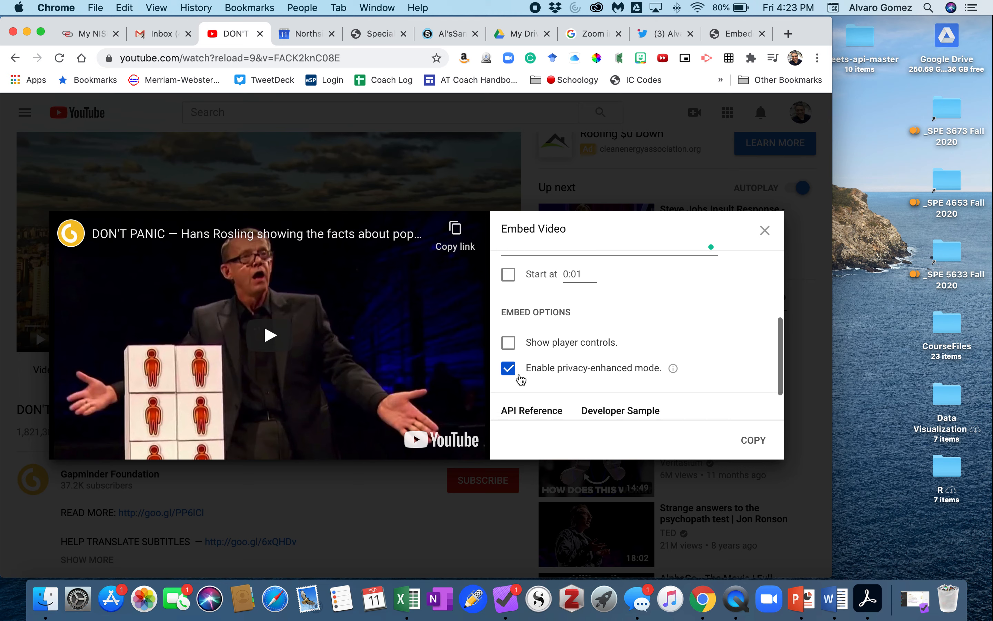
Step: Set the start time to 0:00 and turn off privacy-enhanced mode, then close the embed dialog
{"action": "left_click", "coordinate": [573, 274]}
{"action": "key", "text": "BackSpace"}
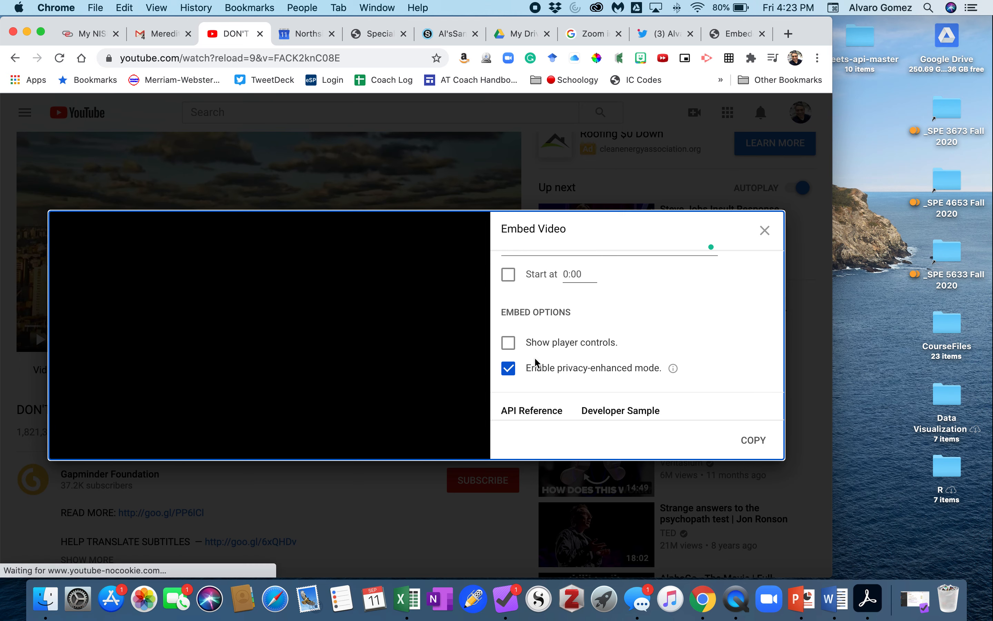
{"action": "left_click", "coordinate": [578, 369]}
{"action": "scroll", "coordinate": [583, 368], "scroll_direction": "up", "scroll_amount": 4}
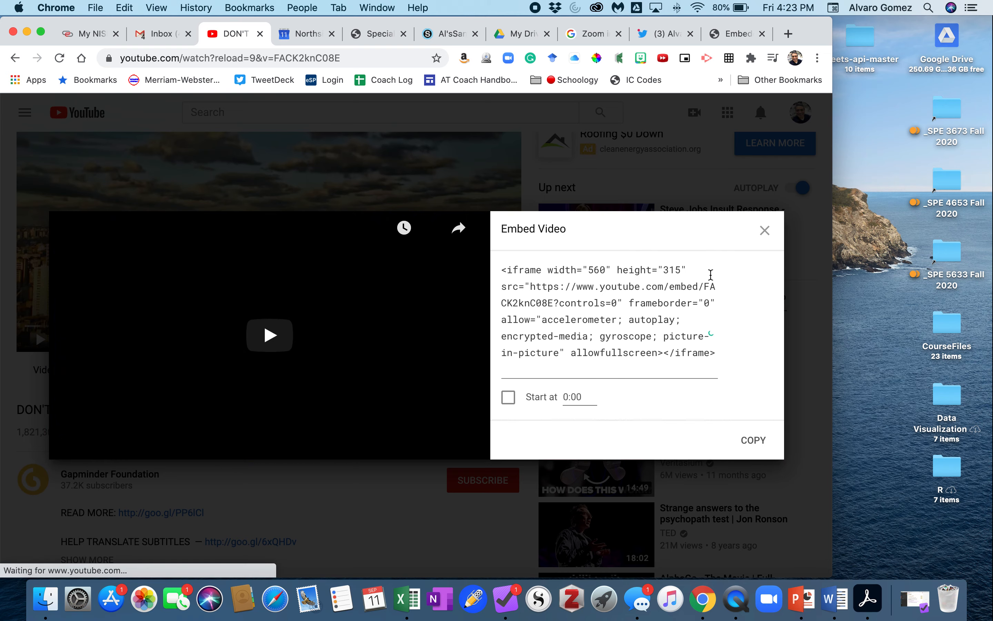
{"action": "left_click", "coordinate": [764, 230]}
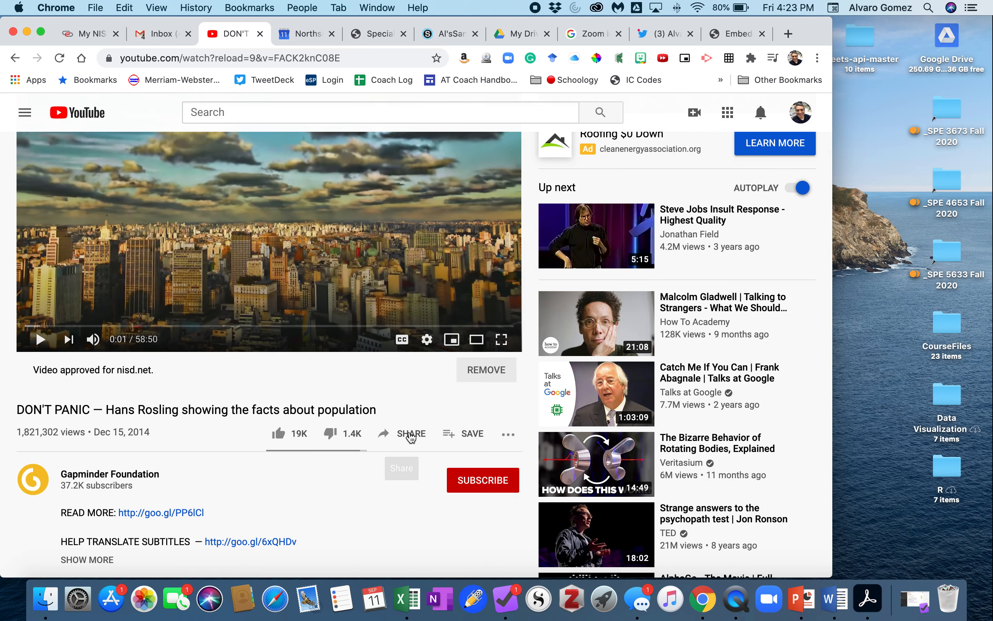
Step: Reopen the video's embed dialog and select the full iframe code
{"action": "left_click", "coordinate": [407, 437]}
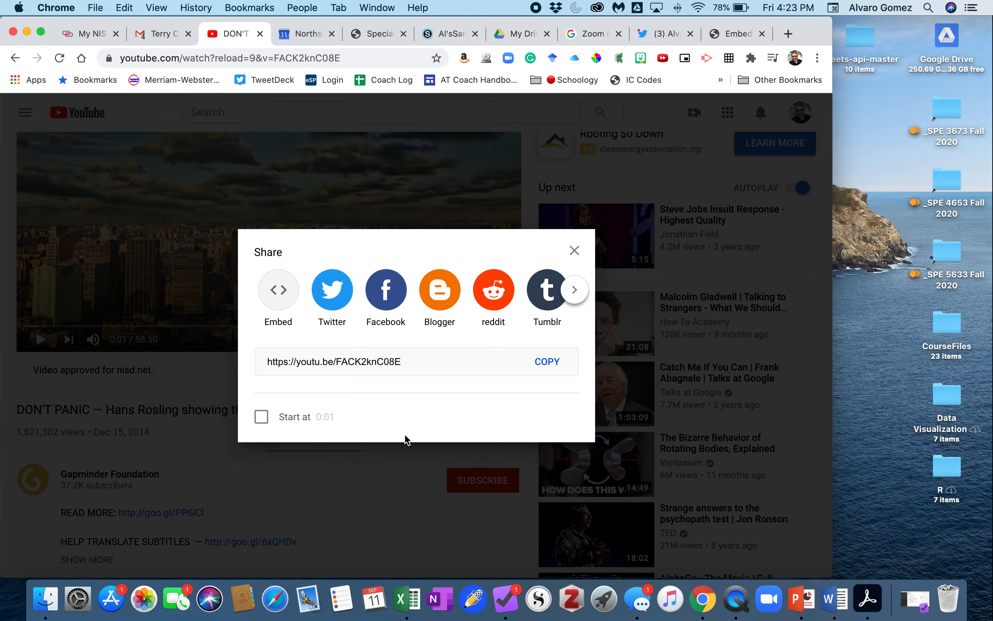
{"action": "left_click", "coordinate": [278, 291]}
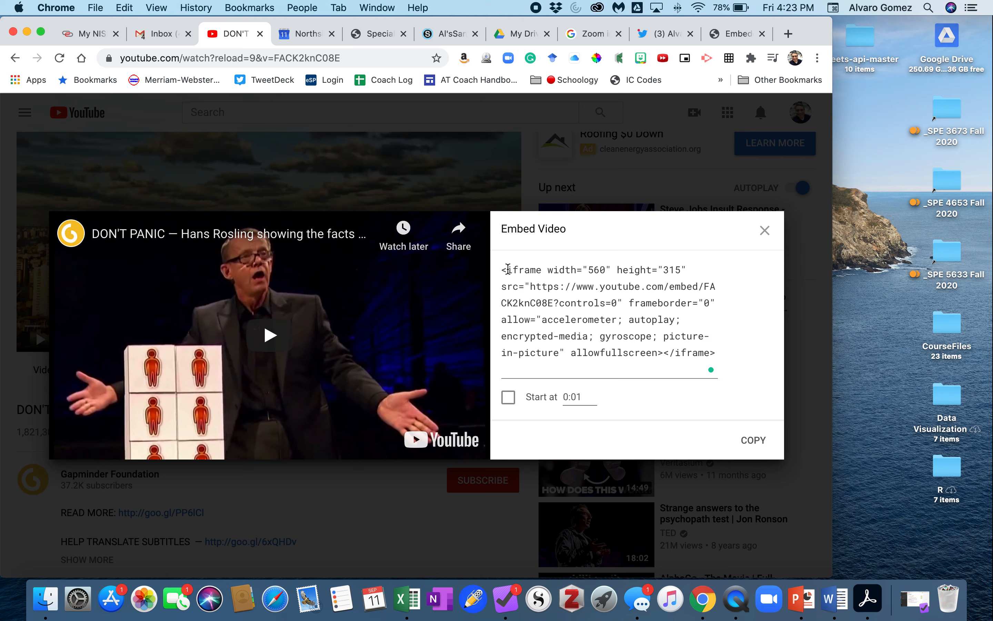
{"action": "left_click_drag", "start_coordinate": [503, 269], "coordinate": [720, 372]}
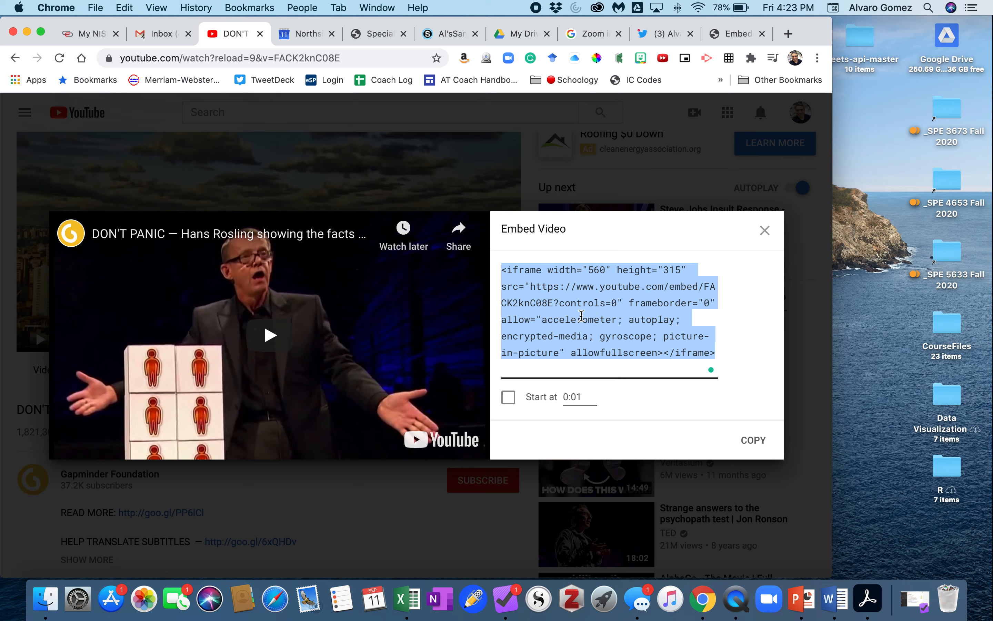
Step: Turn on the Show player controls and Enable privacy-enhanced mode embed options
{"action": "scroll", "coordinate": [582, 316], "scroll_direction": "down", "scroll_amount": 5}
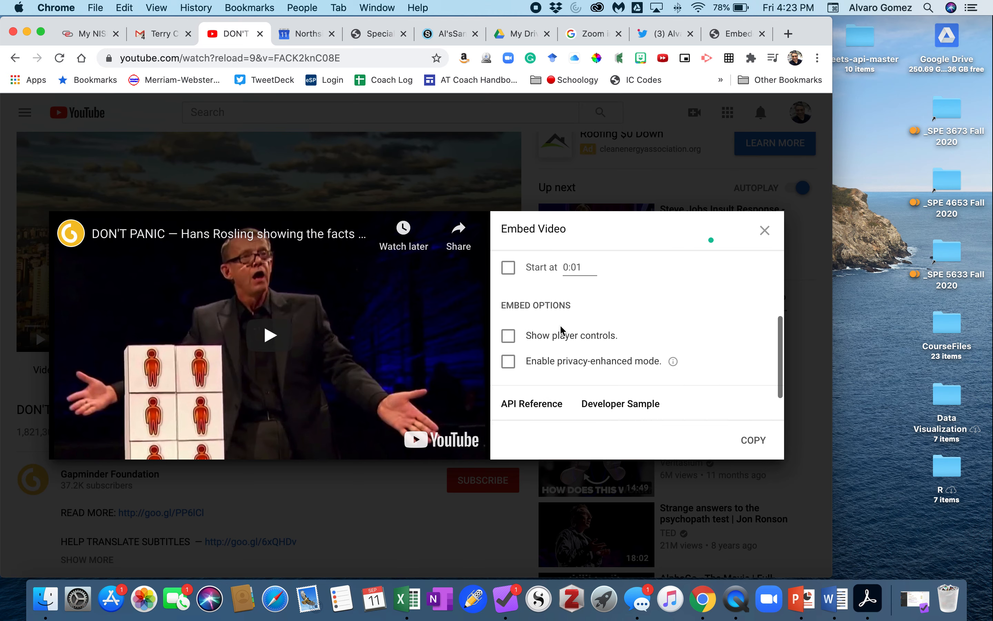
{"action": "scroll", "coordinate": [559, 332], "scroll_direction": "up", "scroll_amount": 3}
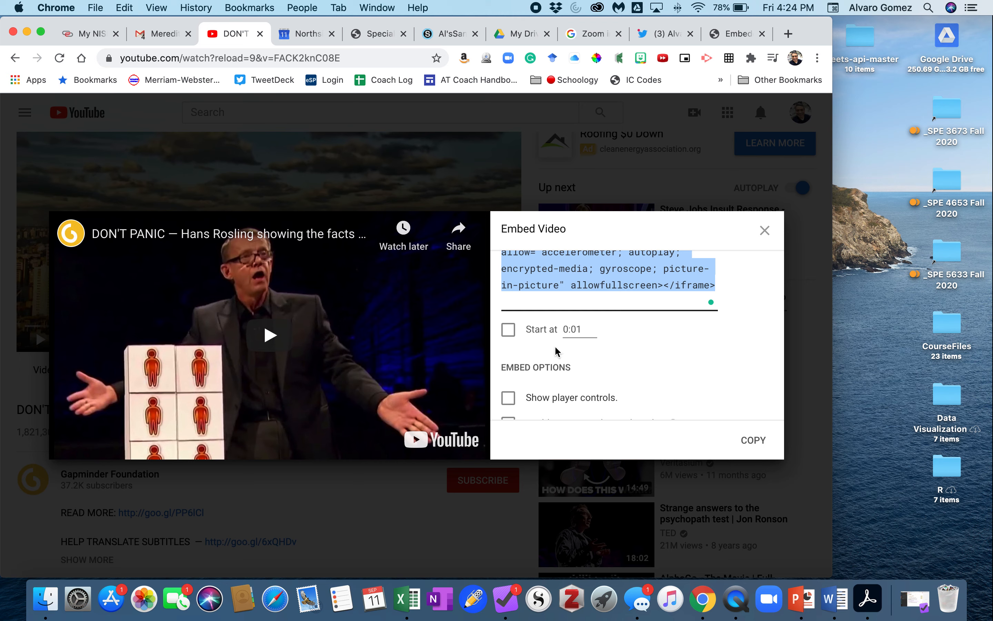
{"action": "scroll", "coordinate": [586, 298], "scroll_direction": "up", "scroll_amount": 2}
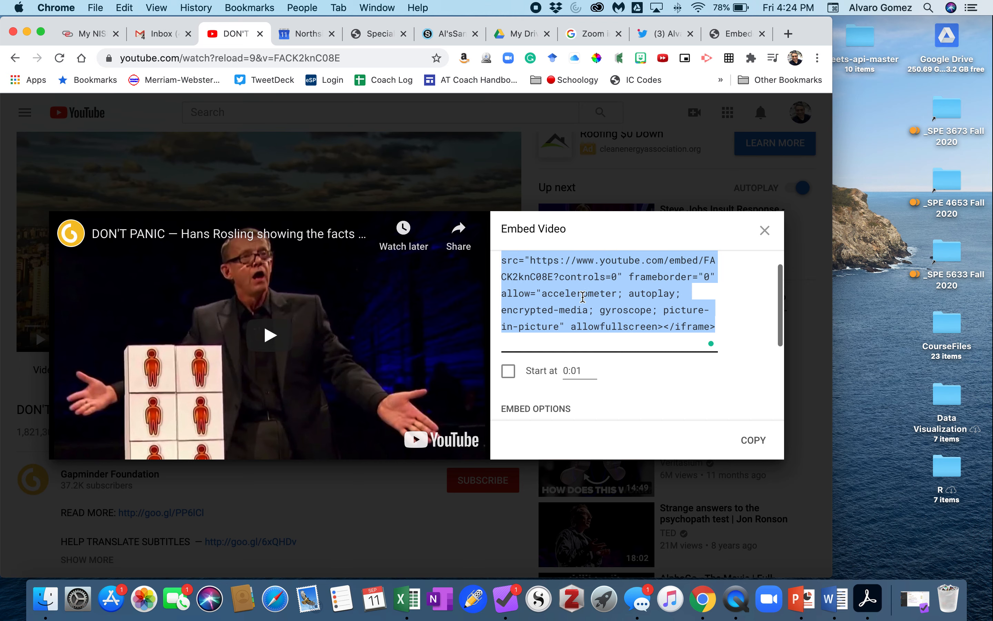
{"action": "scroll", "coordinate": [565, 334], "scroll_direction": "down", "scroll_amount": 5}
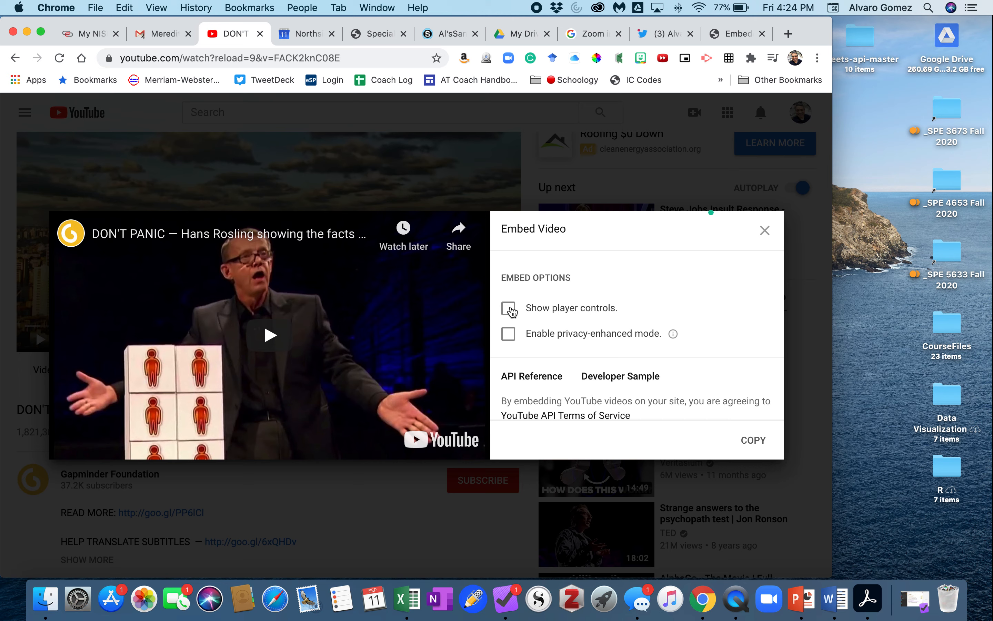
{"action": "left_click", "coordinate": [512, 310]}
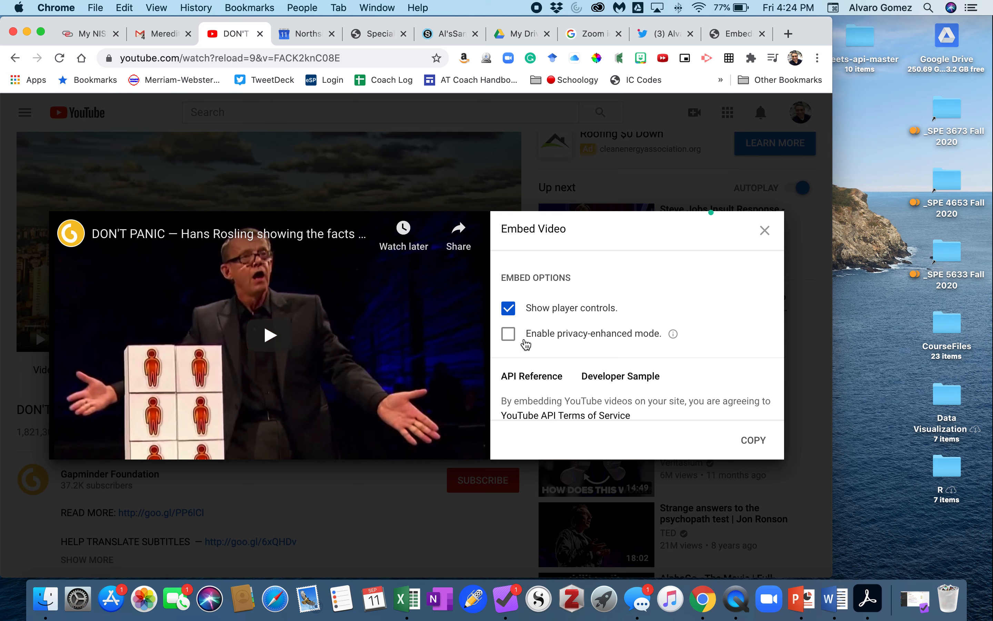
{"action": "left_click", "coordinate": [508, 337]}
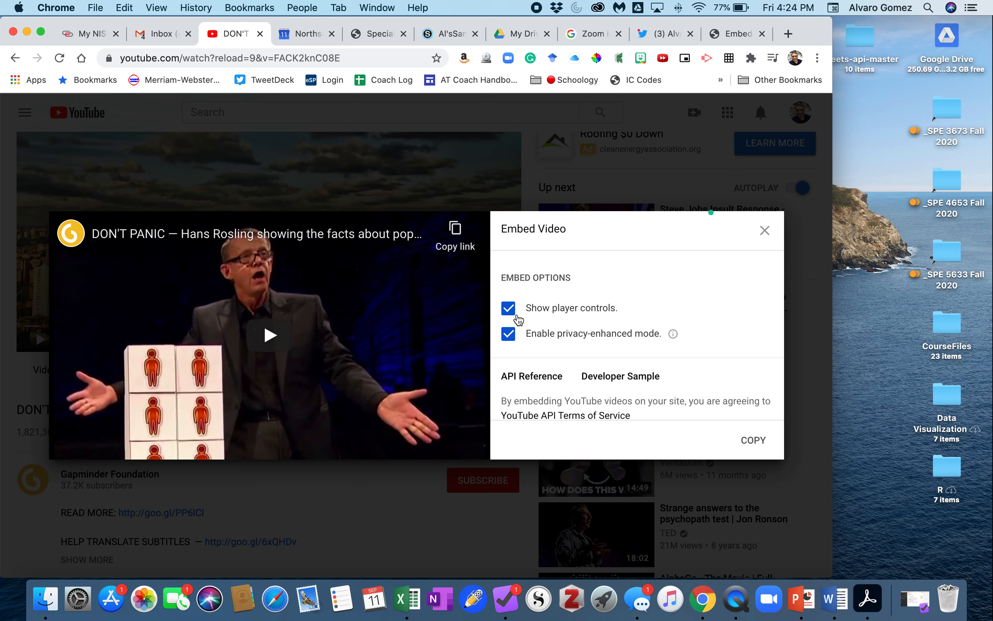
Step: Enable the Start at 0:01 option for the embed code
{"action": "scroll", "coordinate": [543, 339], "scroll_direction": "up", "scroll_amount": 2}
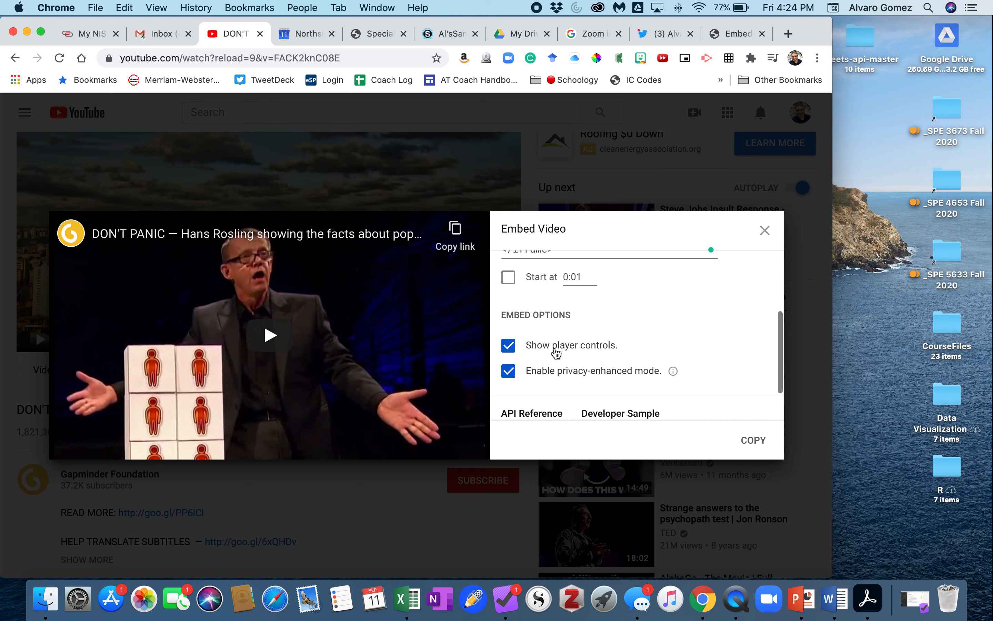
{"action": "scroll", "coordinate": [561, 353], "scroll_direction": "up", "scroll_amount": 3}
{"action": "scroll", "coordinate": [561, 360], "scroll_direction": "up", "scroll_amount": 1}
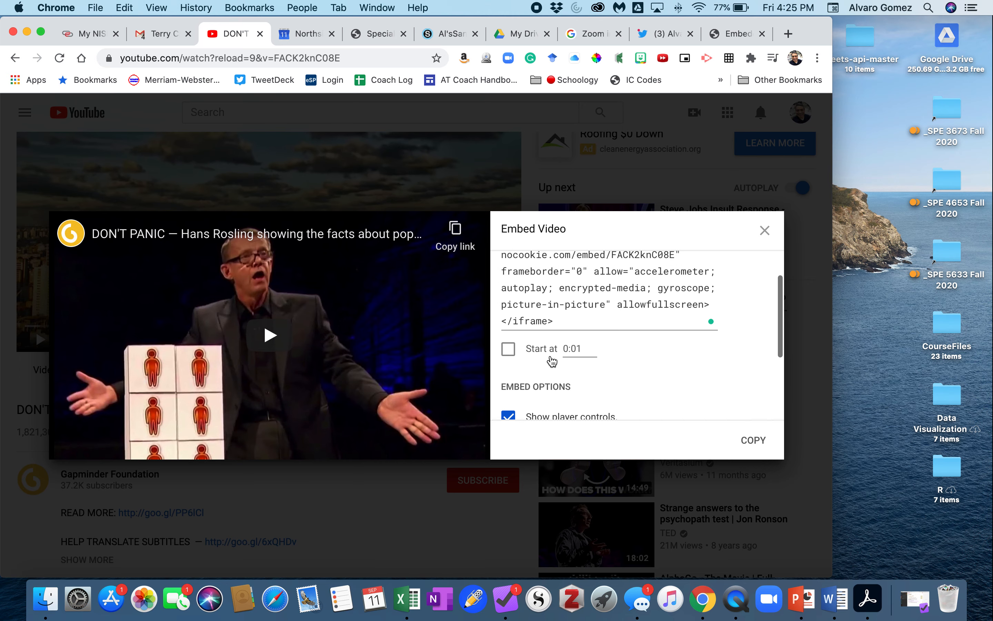
{"action": "scroll", "coordinate": [543, 361], "scroll_direction": "up", "scroll_amount": 3}
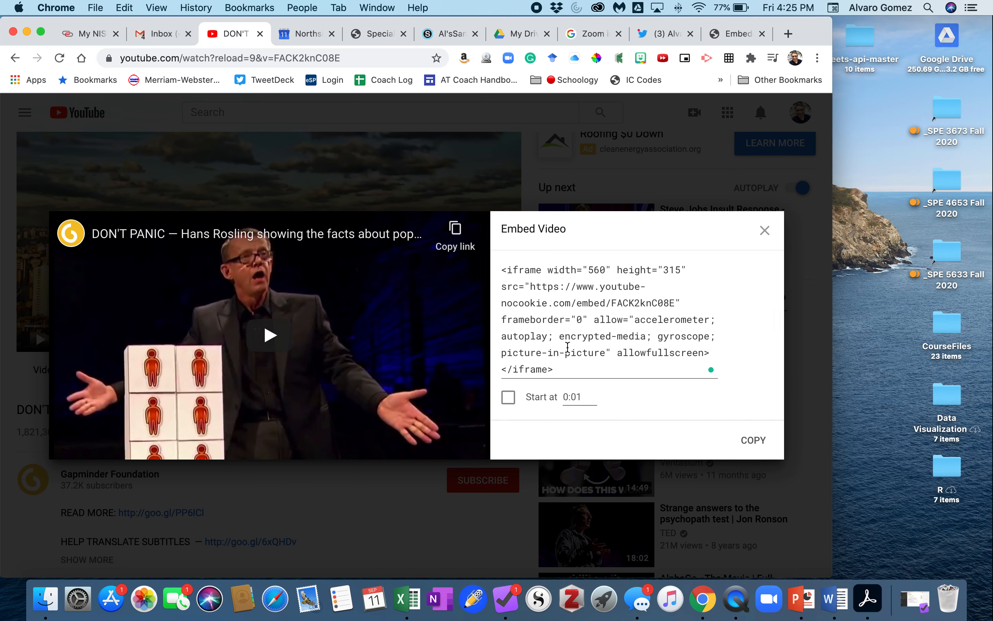
{"action": "scroll", "coordinate": [566, 347], "scroll_direction": "down", "scroll_amount": 2}
{"action": "scroll", "coordinate": [550, 347], "scroll_direction": "up", "scroll_amount": 2}
{"action": "left_click", "coordinate": [509, 399]}
{"action": "scroll", "coordinate": [576, 382], "scroll_direction": "down", "scroll_amount": 2}
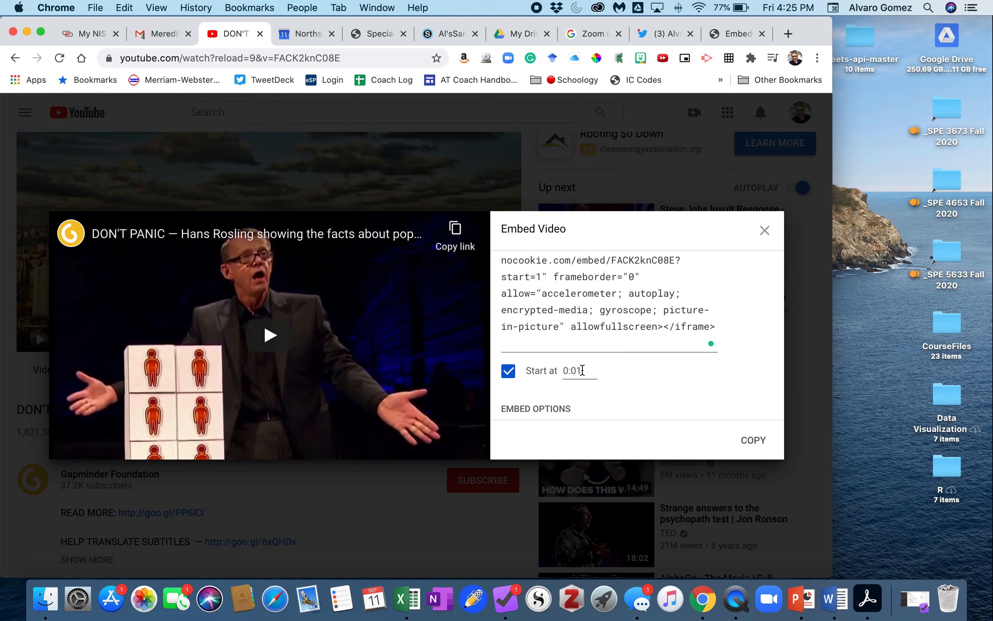
Step: Examine the embed code's source URL and its start parameter
{"action": "scroll", "coordinate": [579, 371], "scroll_direction": "up", "scroll_amount": 2}
{"action": "scroll", "coordinate": [593, 335], "scroll_direction": "down", "scroll_amount": 5}
{"action": "scroll", "coordinate": [592, 334], "scroll_direction": "up", "scroll_amount": 6}
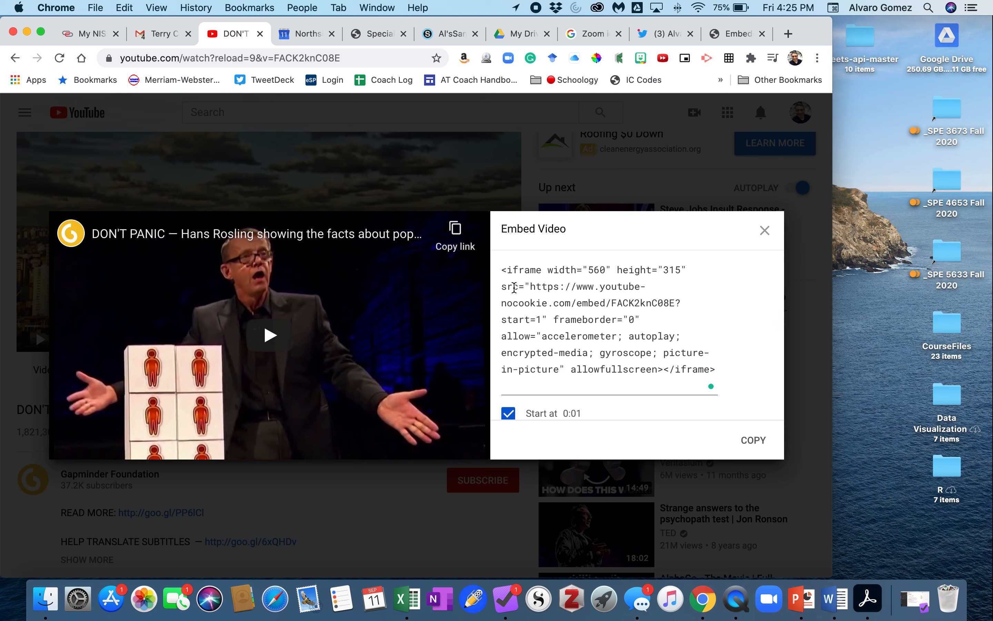
{"action": "left_click_drag", "start_coordinate": [501, 288], "coordinate": [674, 302]}
{"action": "left_click", "coordinate": [529, 287]}
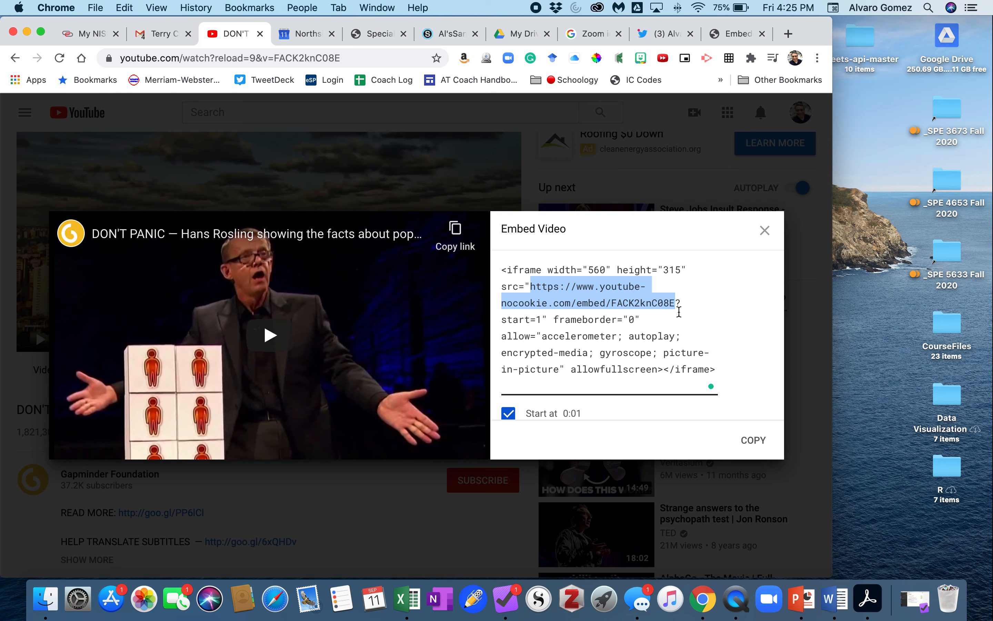
{"action": "left_click", "coordinate": [679, 308]}
{"action": "left_click", "coordinate": [678, 303]}
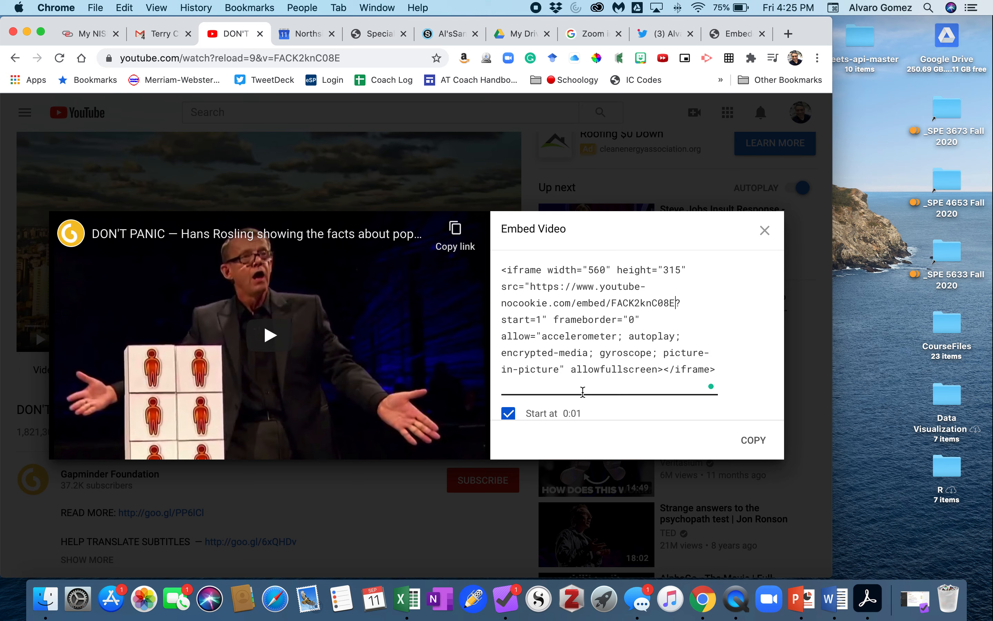
{"action": "scroll", "coordinate": [574, 393], "scroll_direction": "down", "scroll_amount": 2}
{"action": "scroll", "coordinate": [534, 324], "scroll_direction": "up", "scroll_amount": 2}
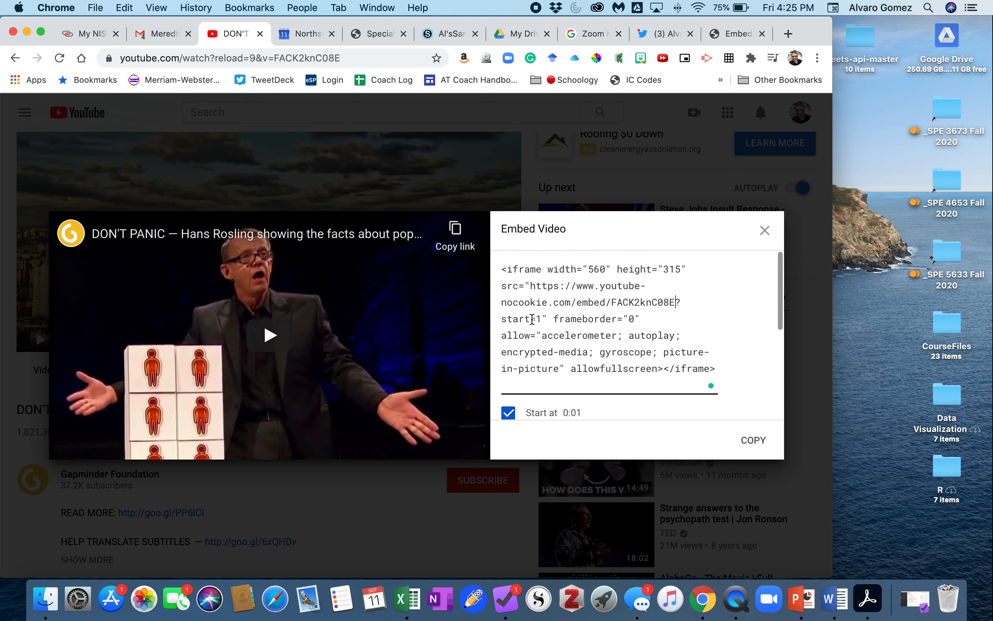
Step: Append an end parameter of 9 seconds after start=1 in the embed code's URL
{"action": "left_click", "coordinate": [542, 319]}
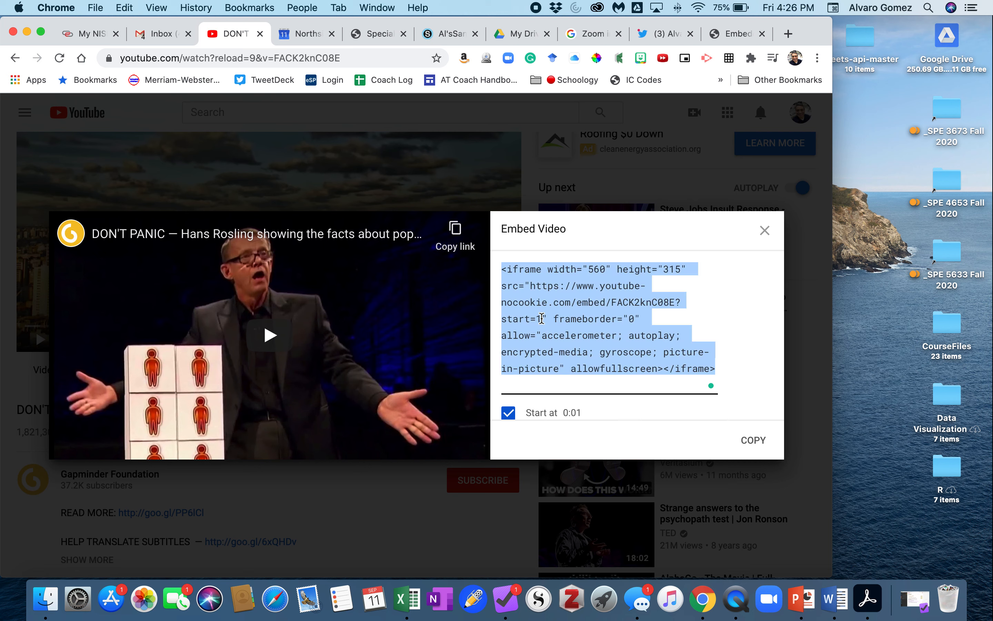
{"action": "left_click", "coordinate": [542, 318]}
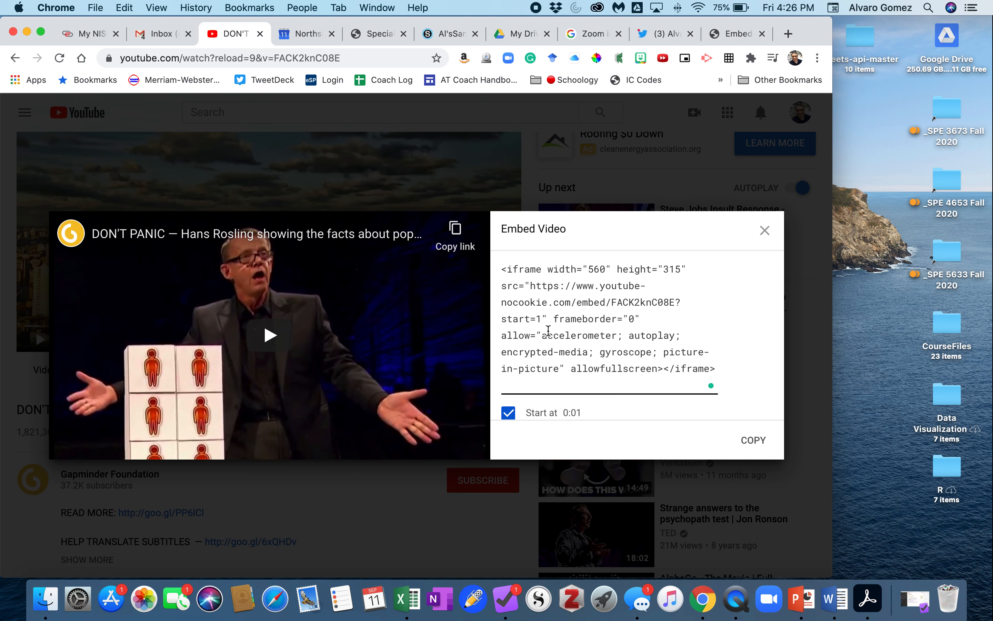
{"action": "type", "text": "&"}
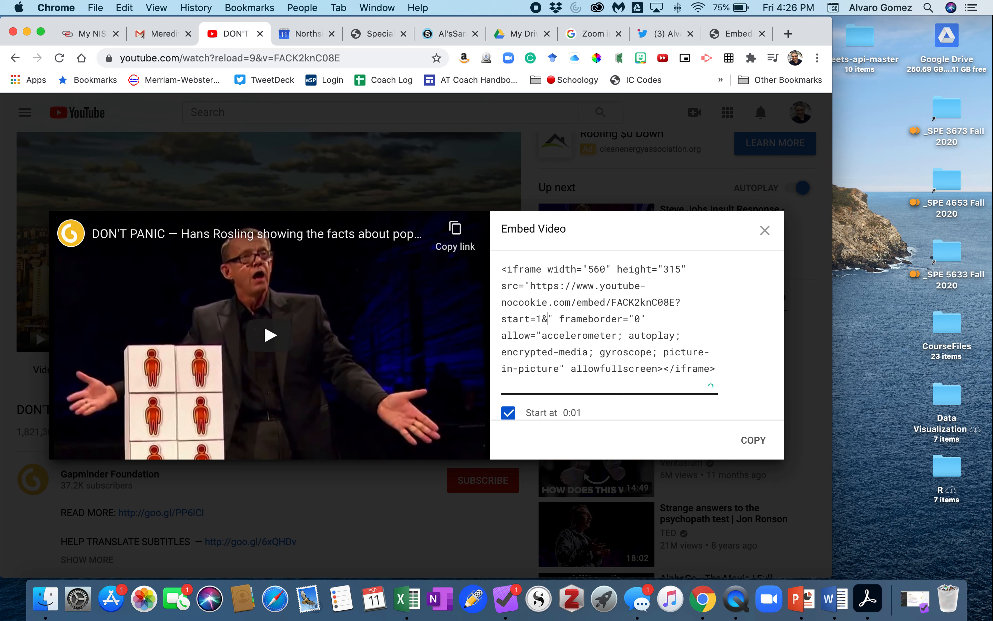
{"action": "type", "text": "end"}
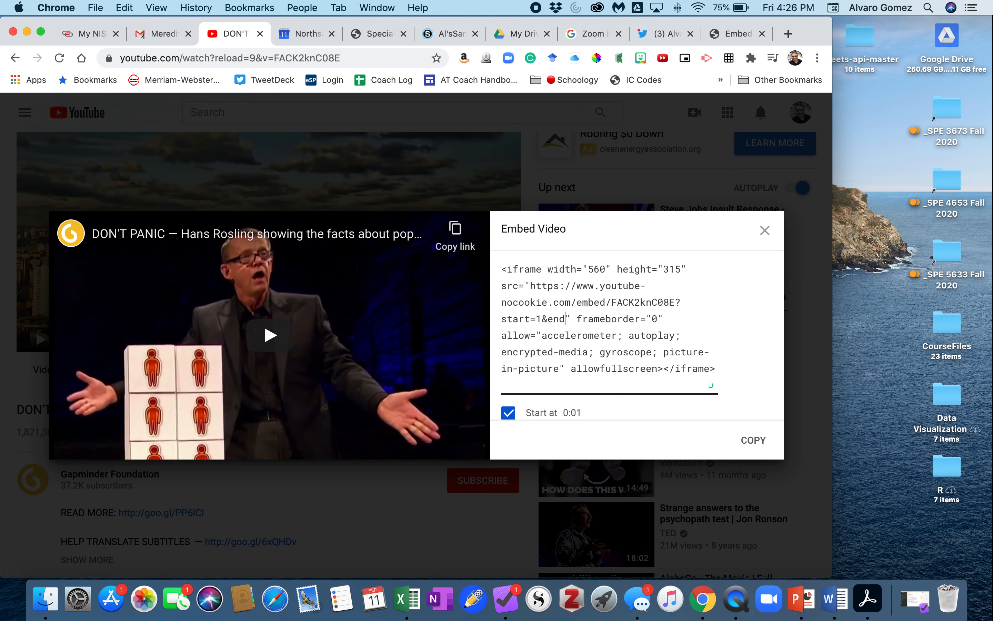
{"action": "type", "text": "="}
{"action": "type", "text": "900"}
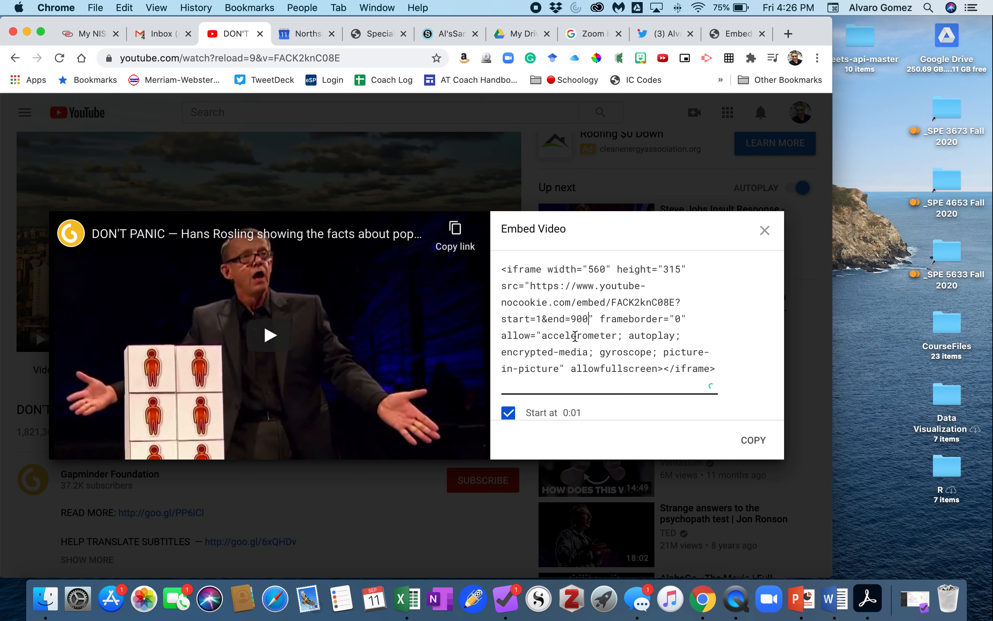
{"action": "key", "text": "BackSpace"}
{"action": "key", "text": "BackSpace"}
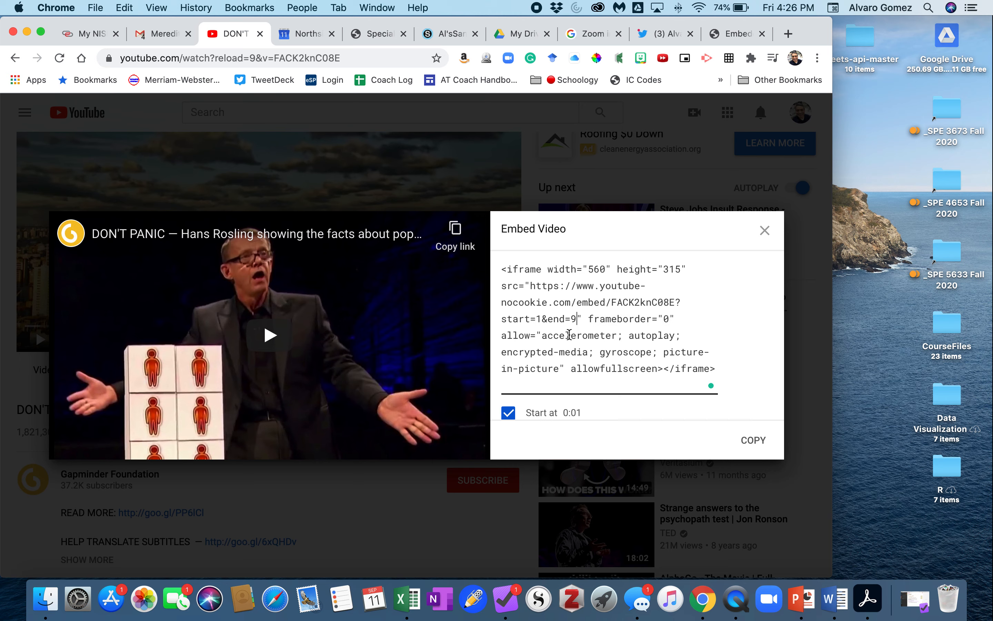
Step: Copy the edited embed code
{"action": "scroll", "coordinate": [570, 334], "scroll_direction": "down", "scroll_amount": 1}
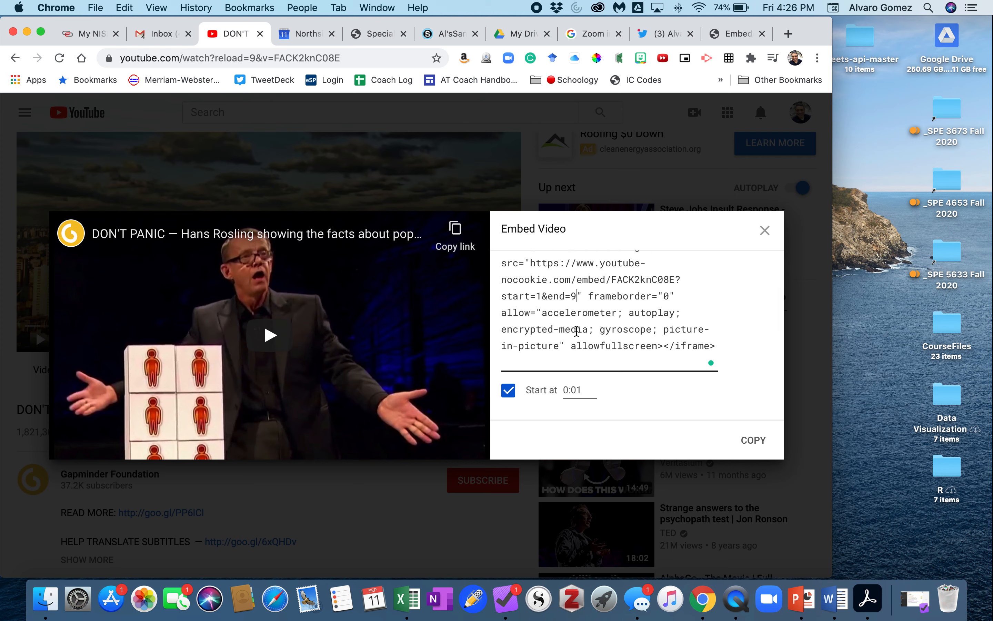
{"action": "scroll", "coordinate": [577, 331], "scroll_direction": "down", "scroll_amount": 5}
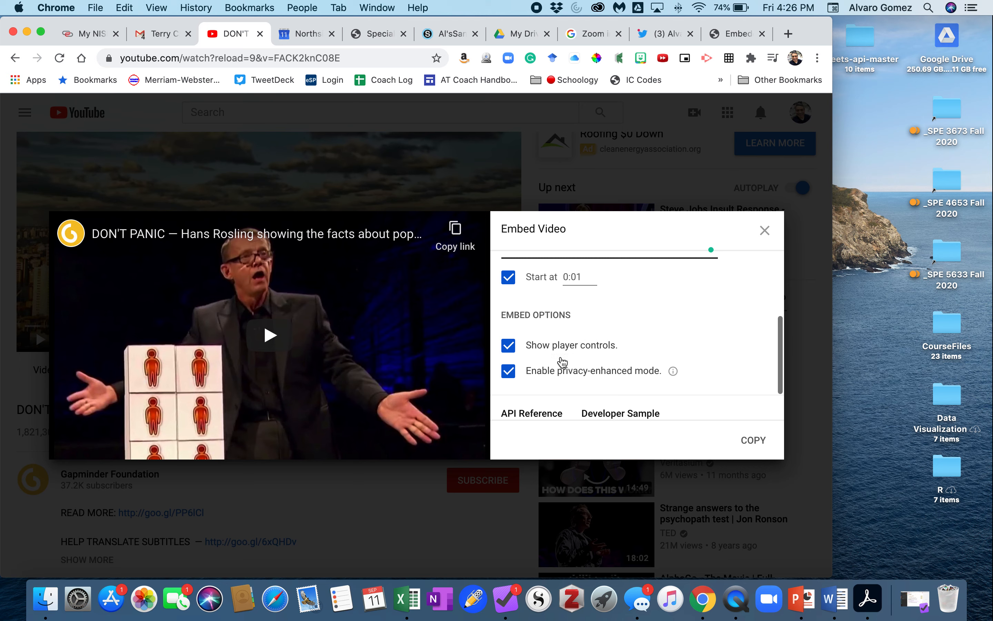
{"action": "scroll", "coordinate": [569, 340], "scroll_direction": "up", "scroll_amount": 5}
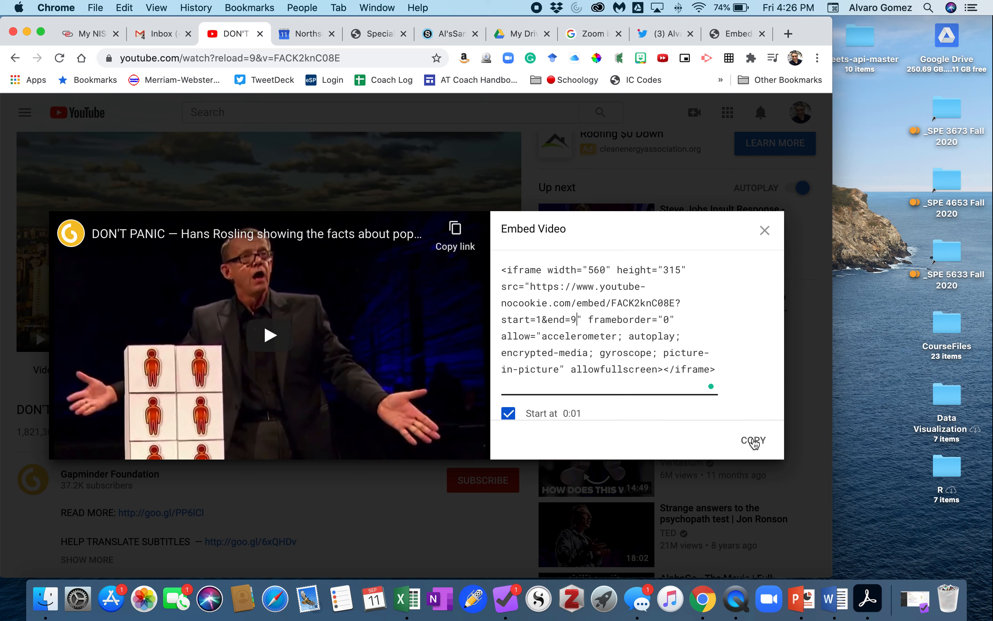
{"action": "left_click", "coordinate": [753, 441]}
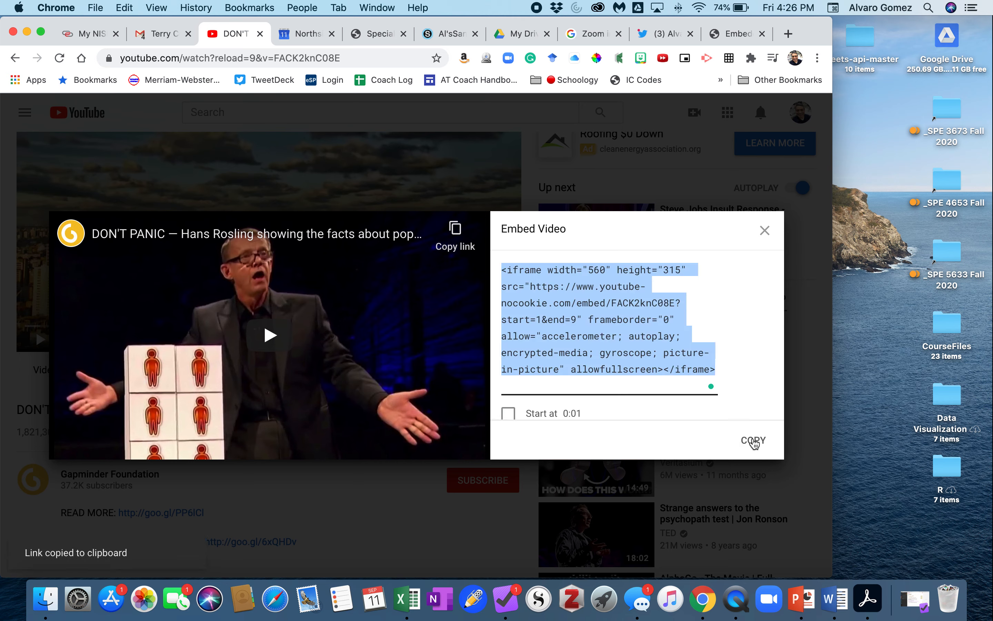
Step: Switch to the Schoology course and start a new assignment named Video Part 1
{"action": "left_click", "coordinate": [440, 36]}
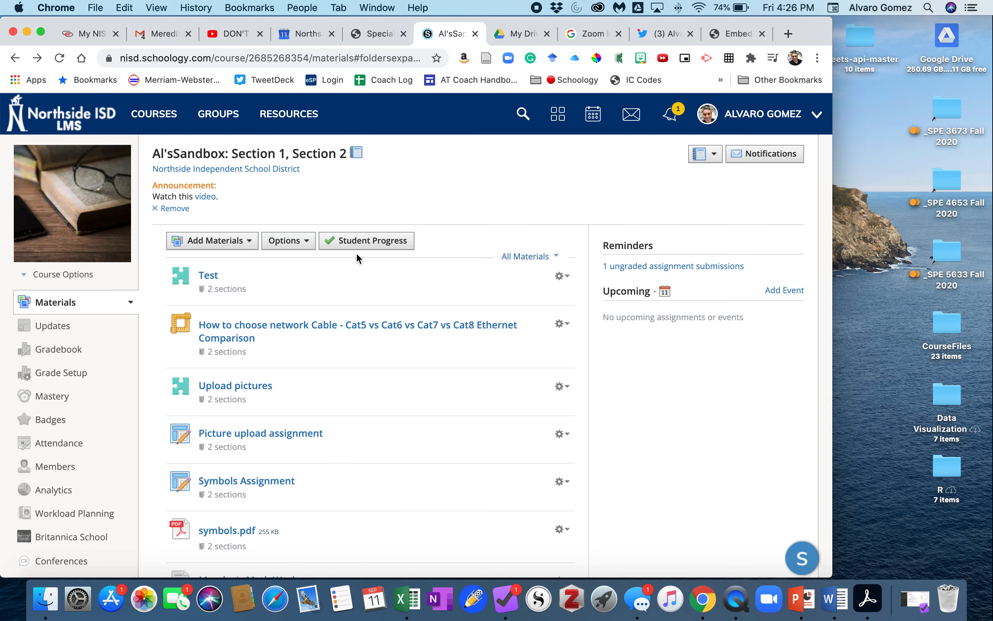
{"action": "left_click", "coordinate": [219, 264]}
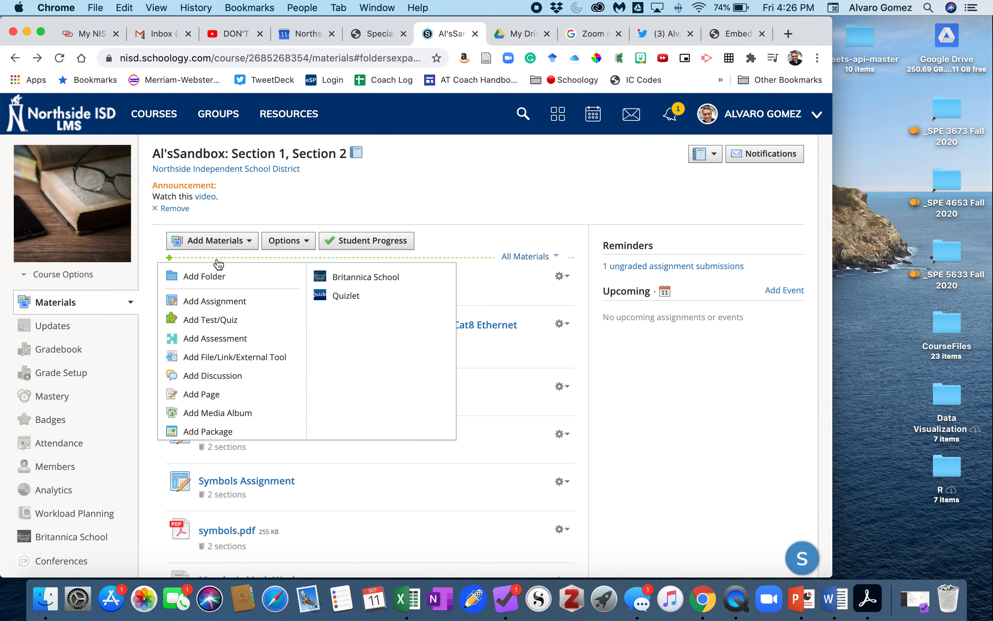
{"action": "left_click", "coordinate": [205, 304]}
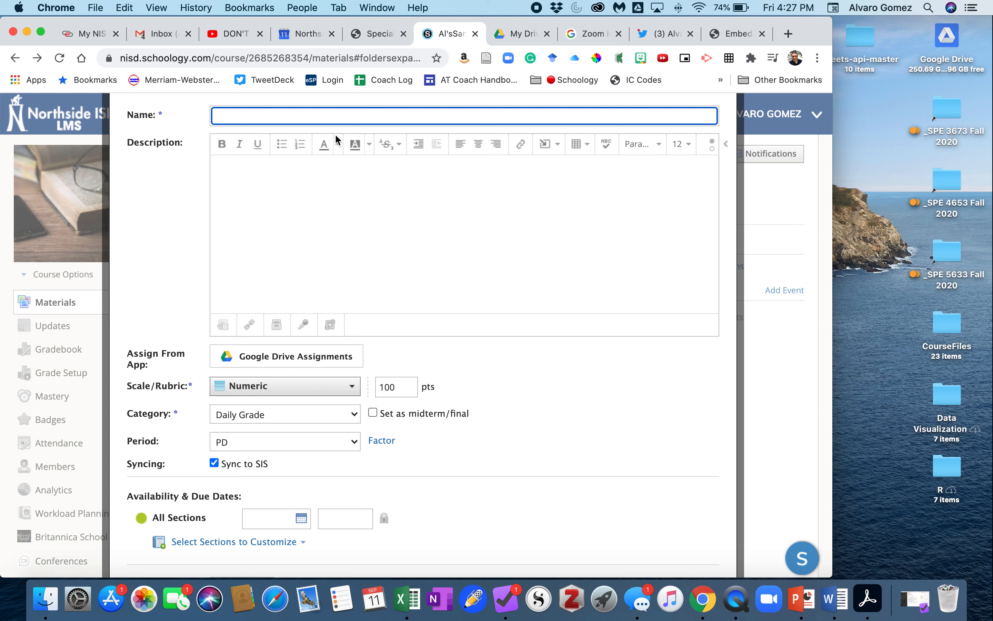
{"action": "left_click", "coordinate": [340, 114]}
{"action": "type", "text": "Vidoe"}
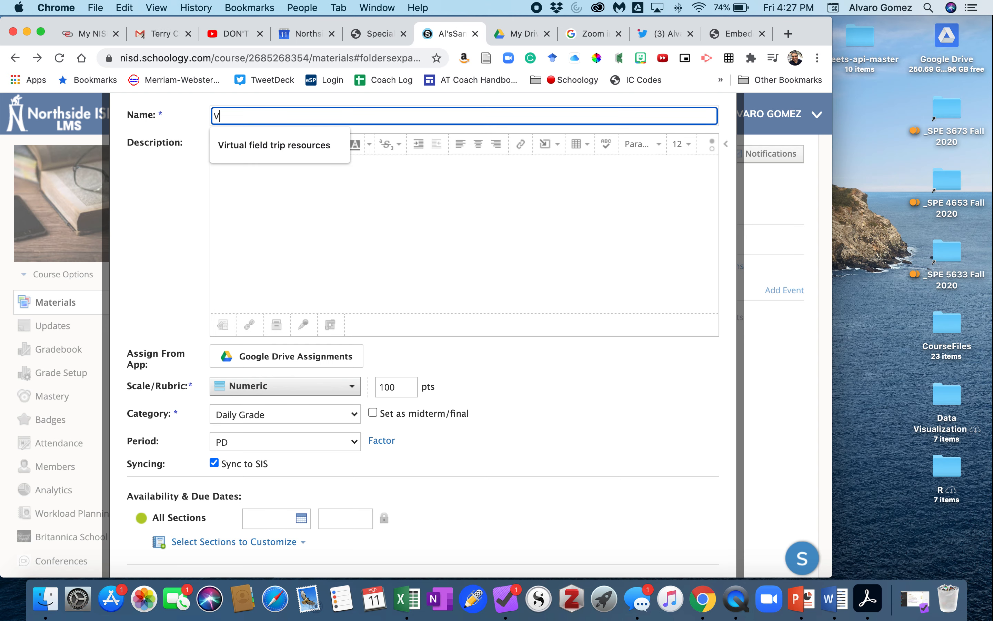
{"action": "key", "text": "BackSpace"}
{"action": "type", "text": "eo Part 1"}
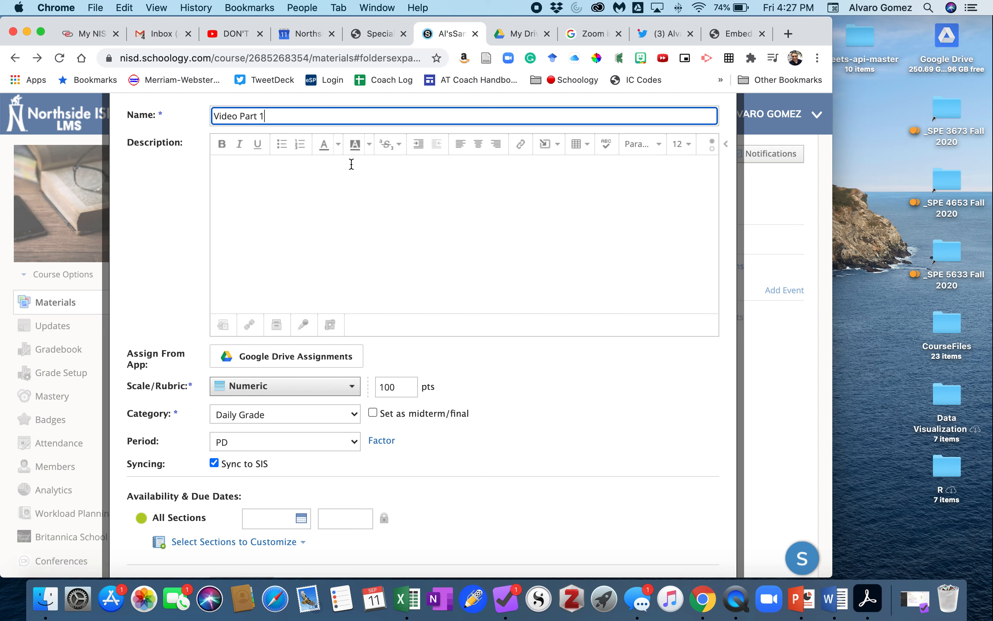
Step: Enter the description 'Watch Part 1 and answer the questions' and cancel the assignment
{"action": "left_click", "coordinate": [333, 194]}
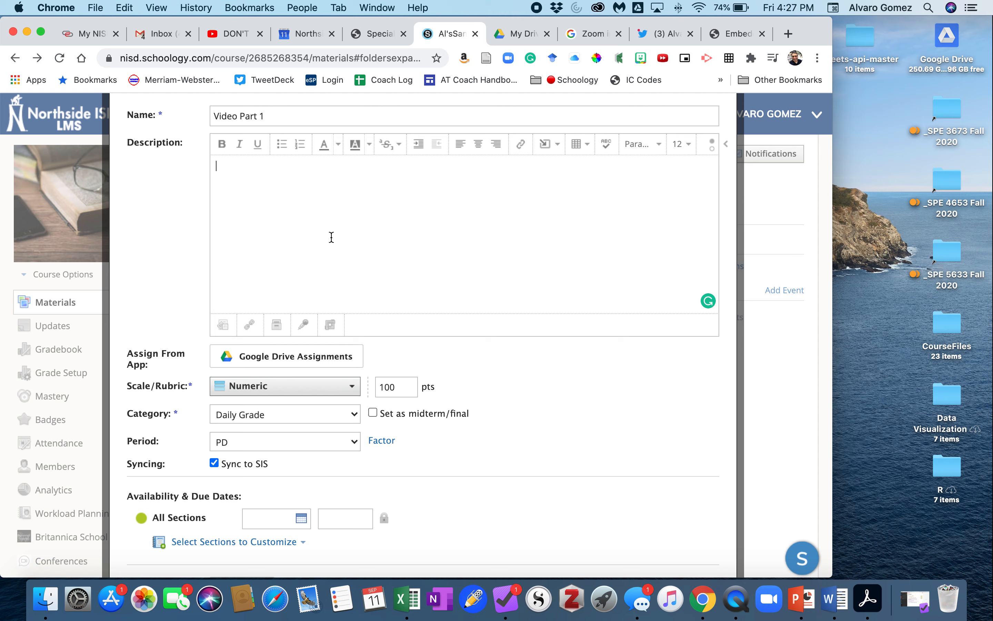
{"action": "type", "text": "Watch the "}
{"action": "type", "text": "Par"}
{"action": "type", "text": "t 1 and answer the "}
{"action": "type", "text": "questions"}
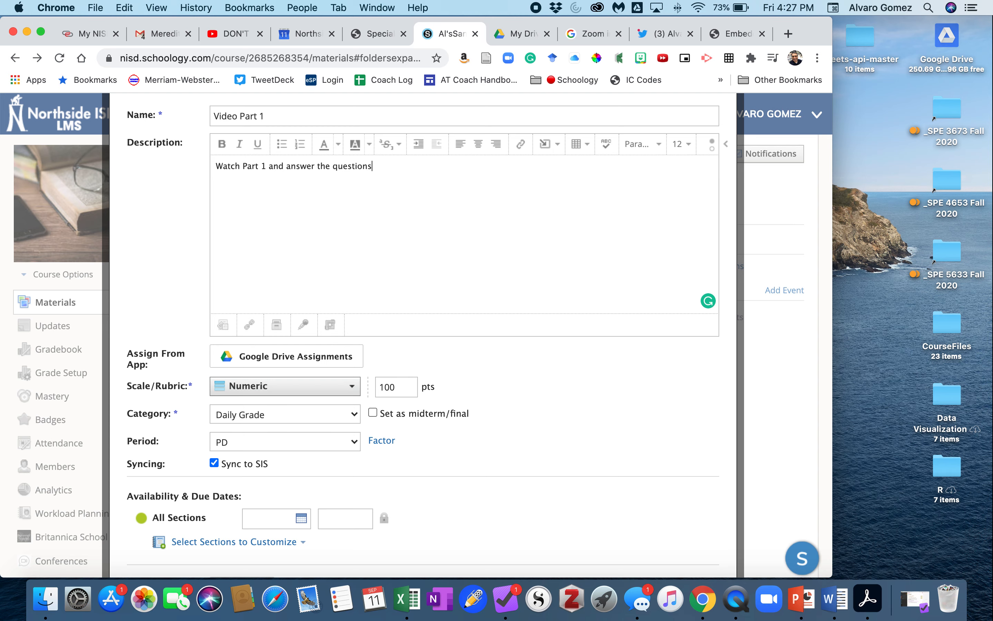
{"action": "scroll", "coordinate": [435, 464], "scroll_direction": "down", "scroll_amount": 5}
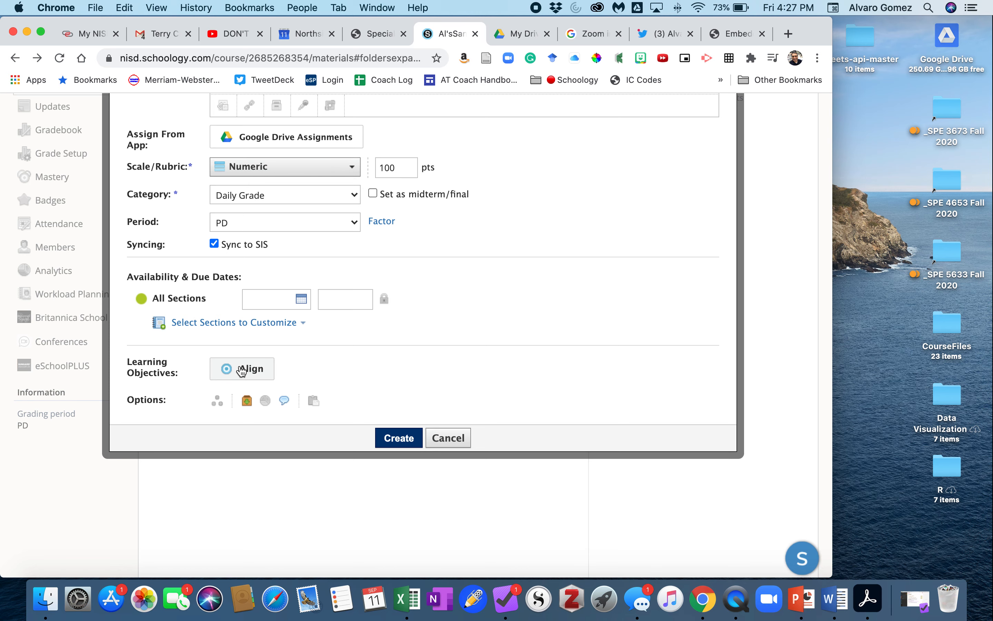
{"action": "scroll", "coordinate": [447, 419], "scroll_direction": "up", "scroll_amount": 3}
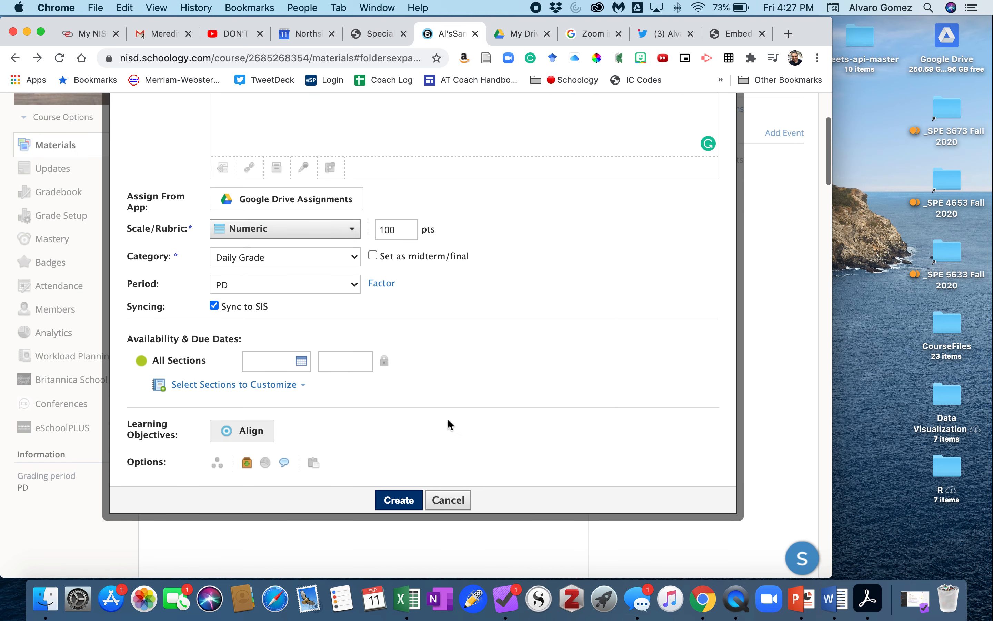
{"action": "scroll", "coordinate": [400, 428], "scroll_direction": "up", "scroll_amount": 5}
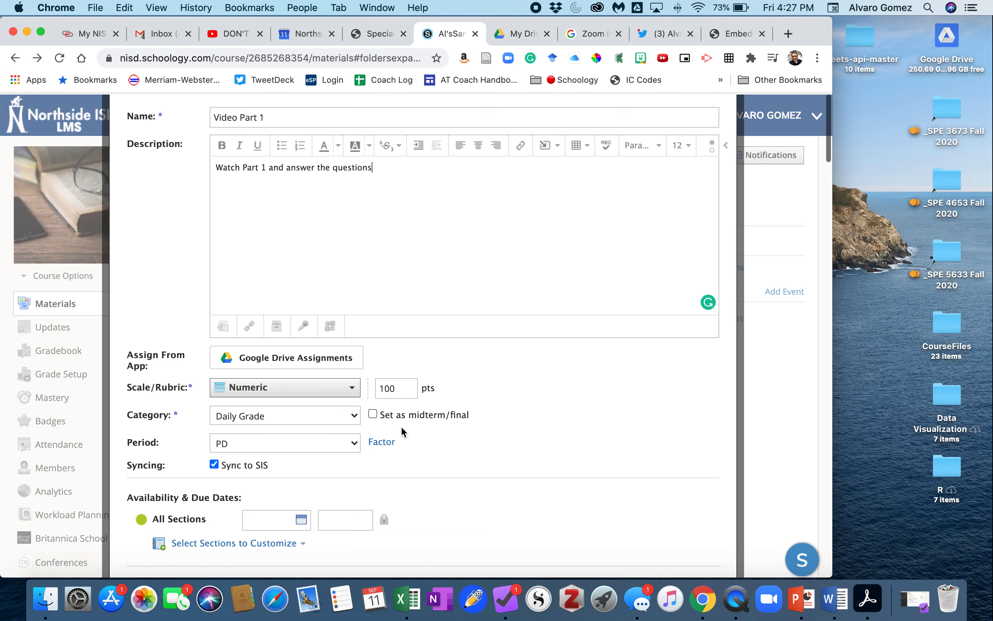
{"action": "scroll", "coordinate": [382, 429], "scroll_direction": "down", "scroll_amount": 10}
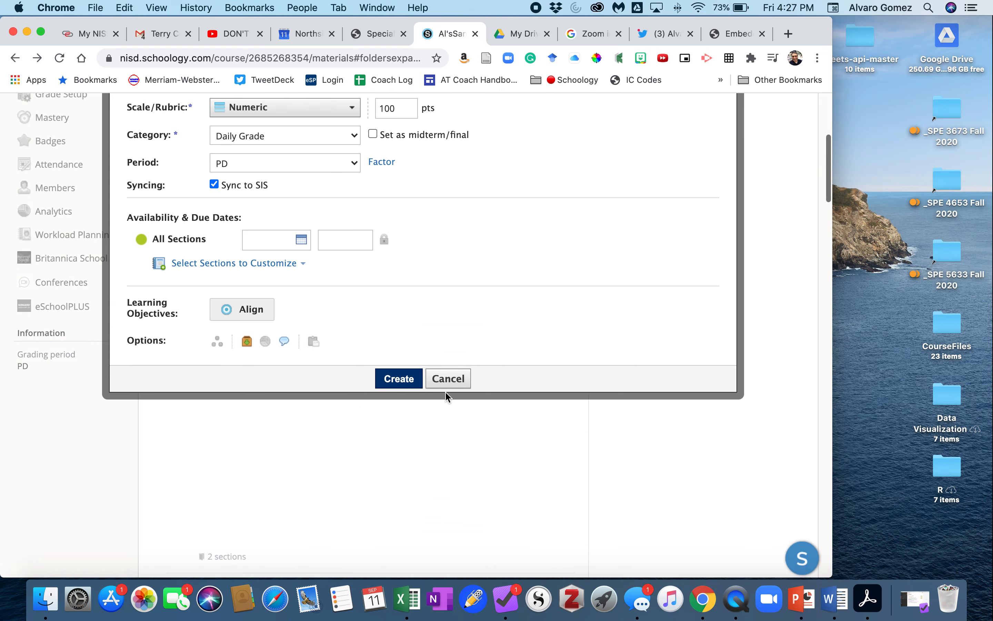
{"action": "left_click", "coordinate": [455, 380]}
Step: Create a new test/quiz named Video Part 1 in the course materials
{"action": "scroll", "coordinate": [314, 289], "scroll_direction": "up", "scroll_amount": 5}
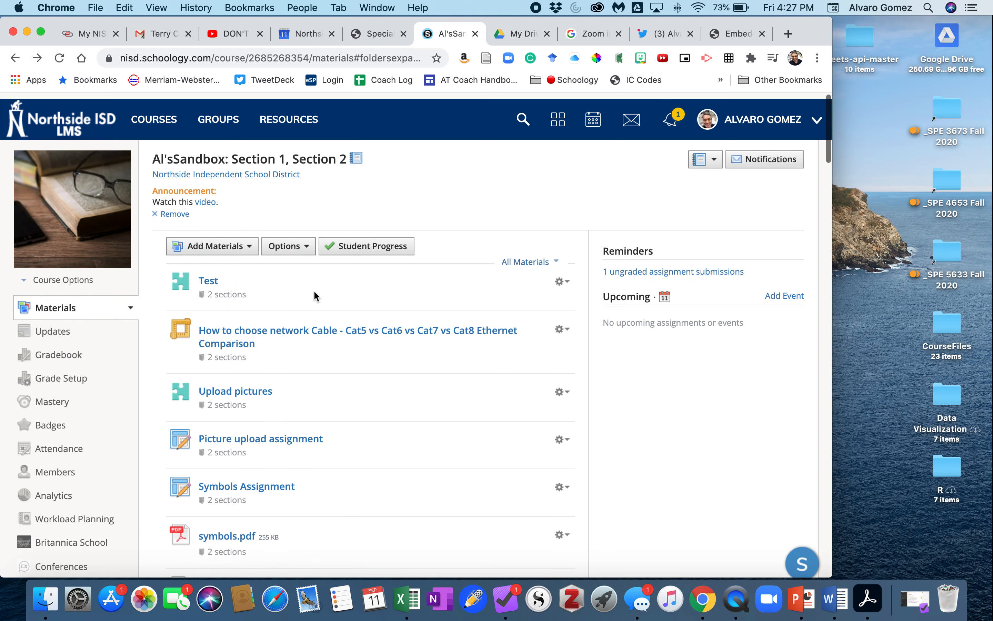
{"action": "left_click", "coordinate": [230, 263]}
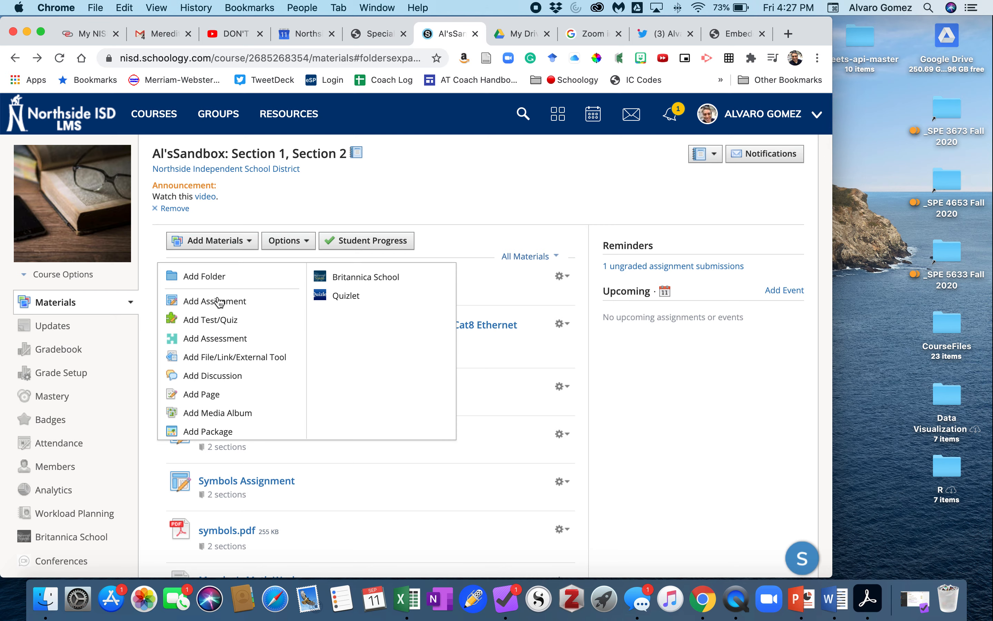
{"action": "left_click", "coordinate": [215, 324]}
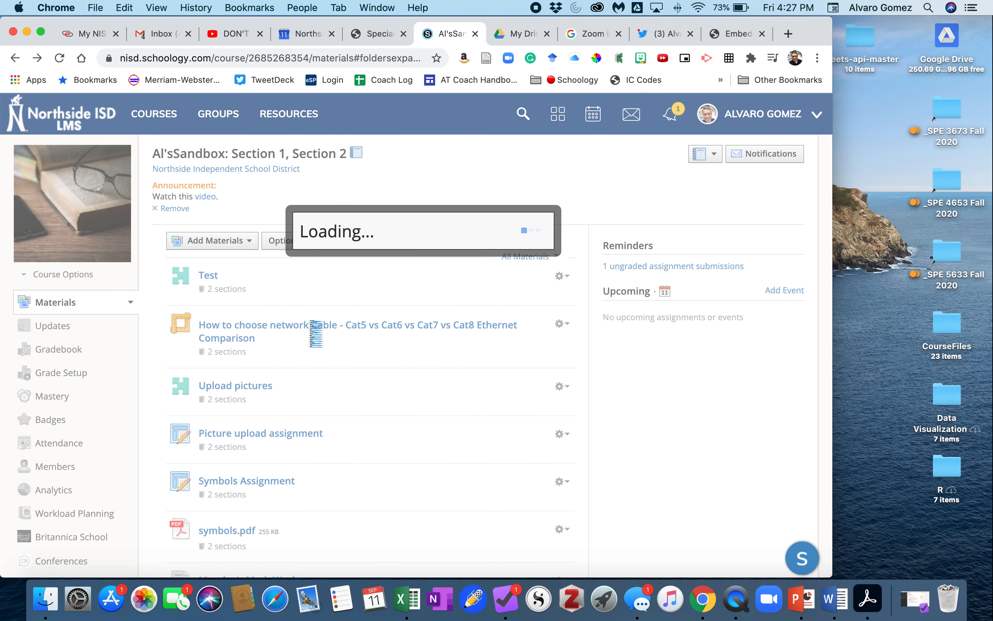
{"action": "type", "text": "Video Part 1"}
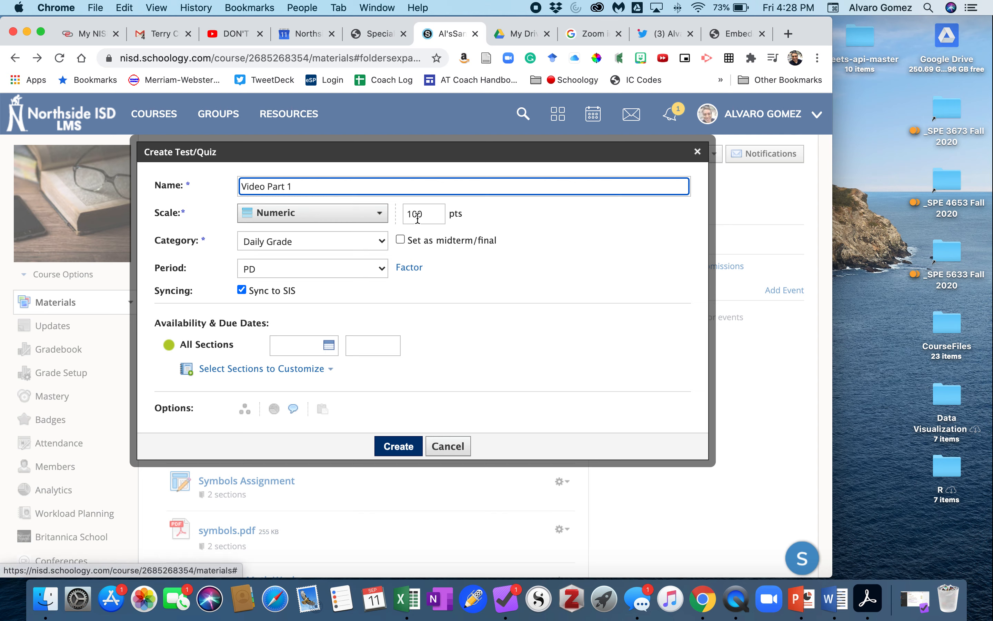
{"action": "left_click", "coordinate": [344, 241]}
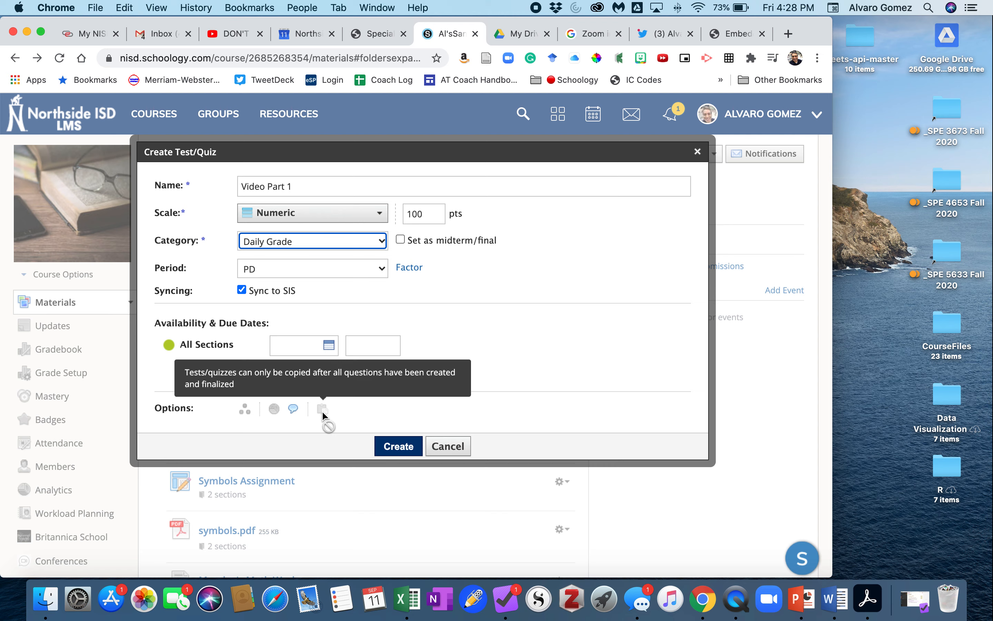
{"action": "left_click", "coordinate": [396, 446]}
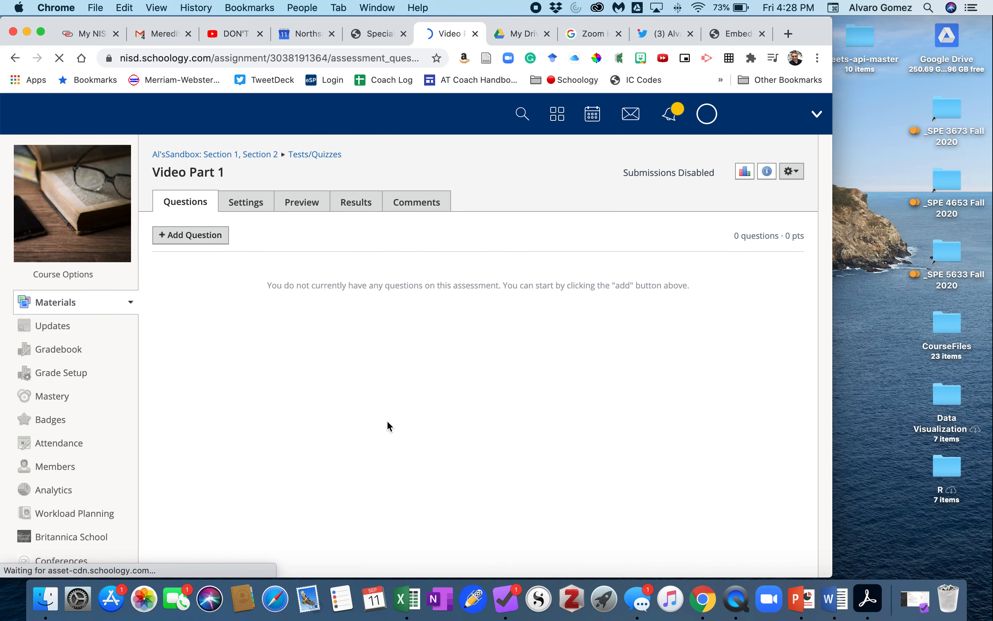
Step: Add a multiple choice question and enter the prompt 'Watch Part 1 and answer the question.'
{"action": "left_click", "coordinate": [194, 242]}
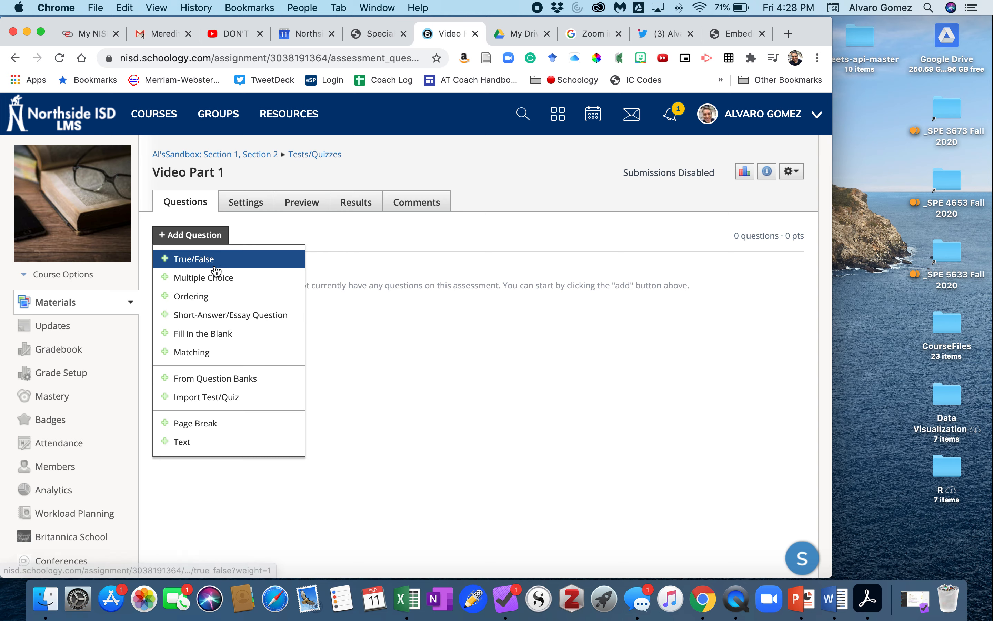
{"action": "left_click", "coordinate": [204, 280]}
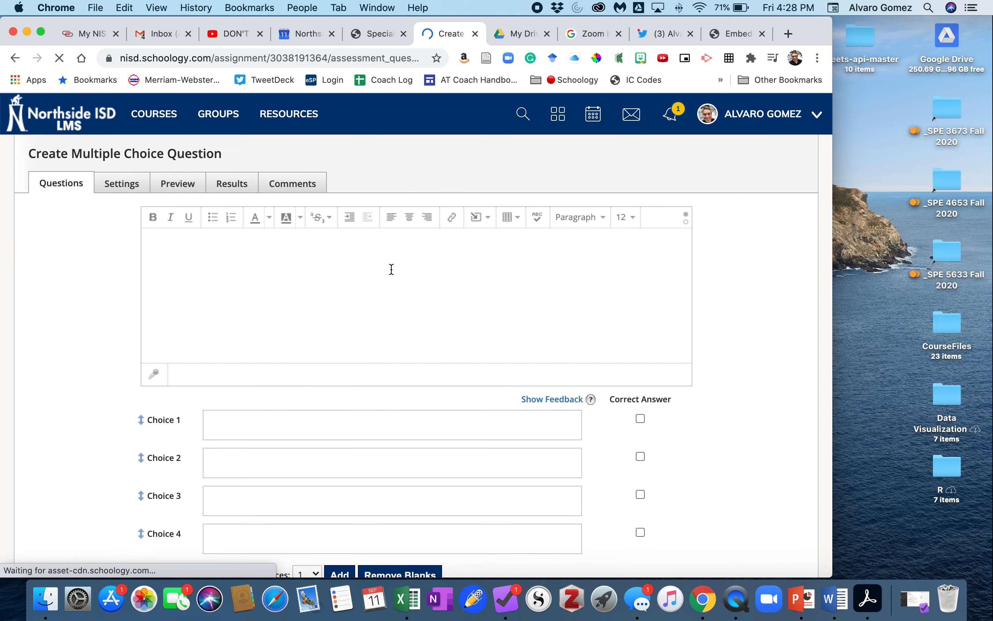
{"action": "type", "text": "W"}
{"action": "key", "text": "BackSpace"}
{"action": "type", "text": "Watdh"}
{"action": "key", "text": "BackSpace"}
{"action": "key", "text": "BackSpace"}
{"action": "key", "text": "BackSpace"}
{"action": "type", "text": "ch Part"}
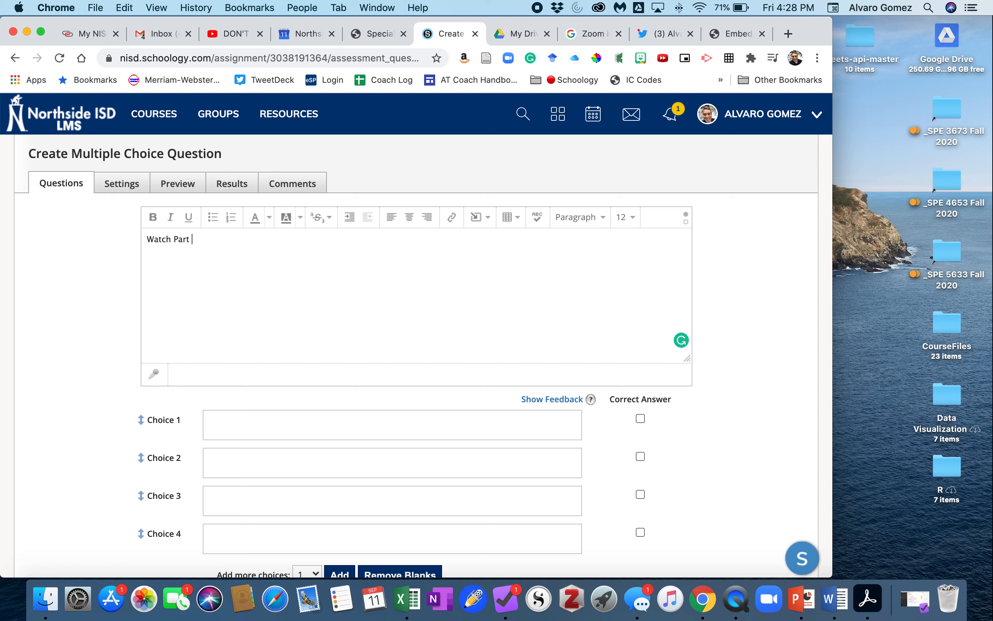
{"action": "type", "text": " 1 and answer the question."}
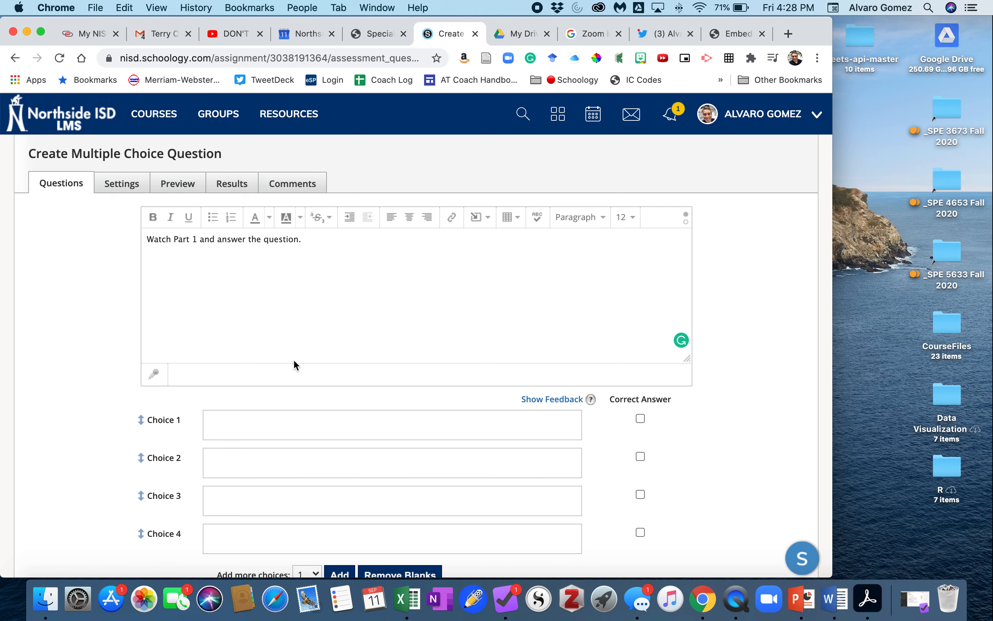
Step: Insert the copied YouTube embed code into the question text as web media
{"action": "scroll", "coordinate": [248, 425], "scroll_direction": "down", "scroll_amount": 2}
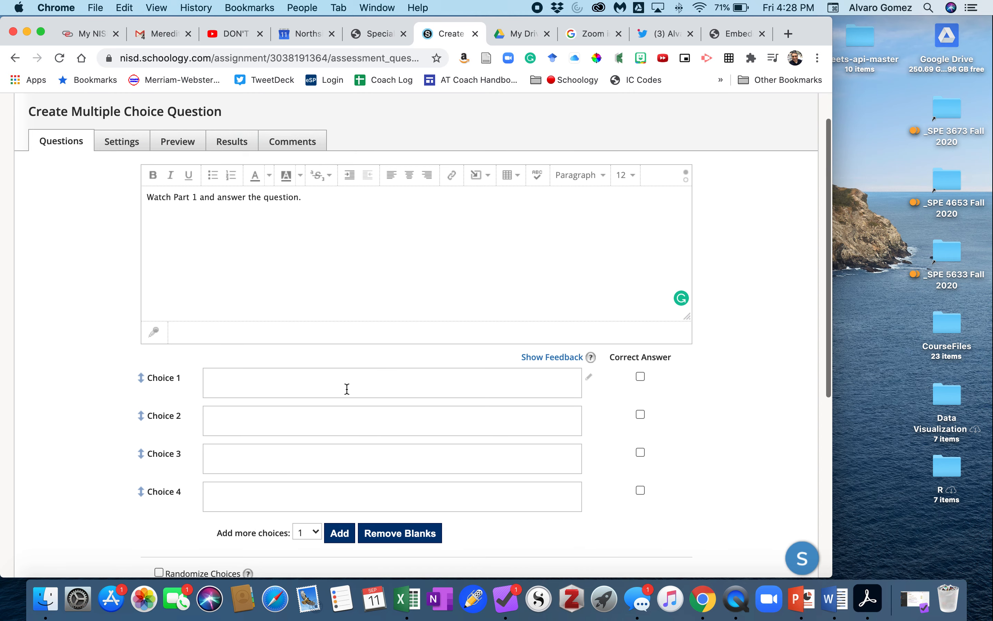
{"action": "scroll", "coordinate": [292, 477], "scroll_direction": "up", "scroll_amount": 2}
{"action": "scroll", "coordinate": [304, 470], "scroll_direction": "down", "scroll_amount": 5}
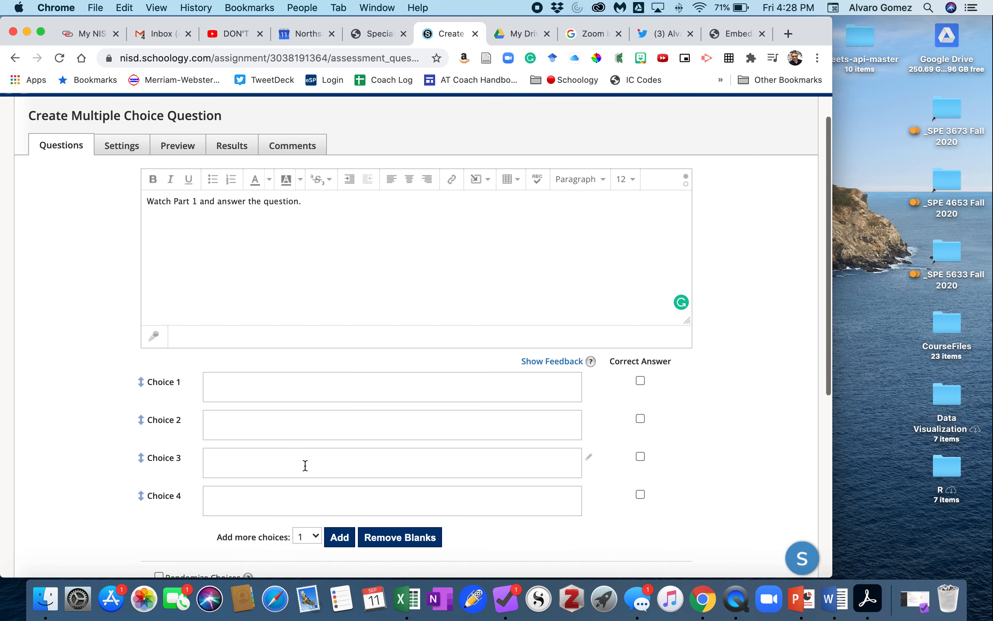
{"action": "scroll", "coordinate": [257, 437], "scroll_direction": "up", "scroll_amount": 3}
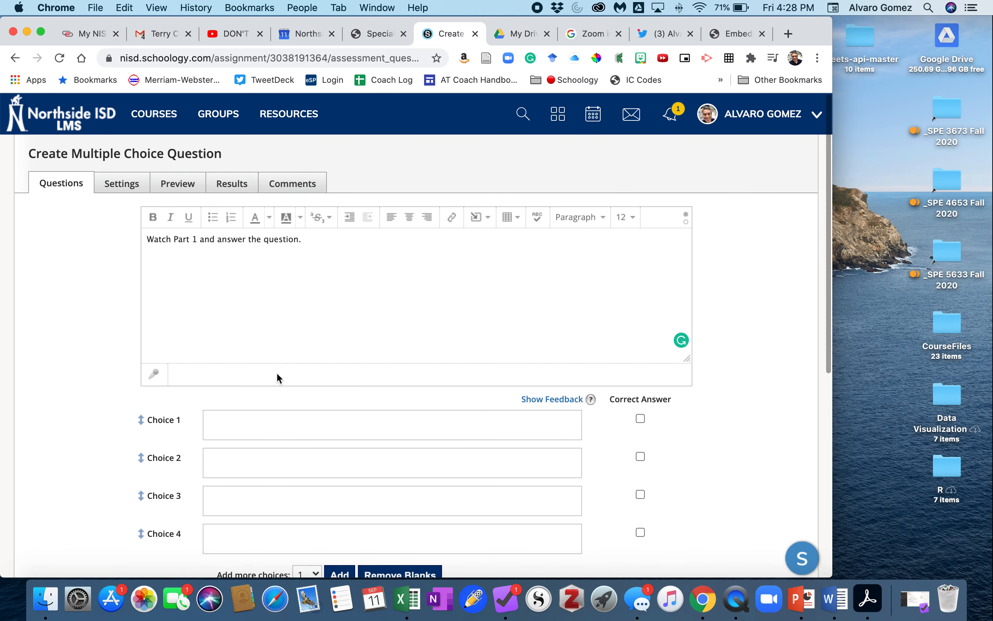
{"action": "left_click", "coordinate": [485, 222]}
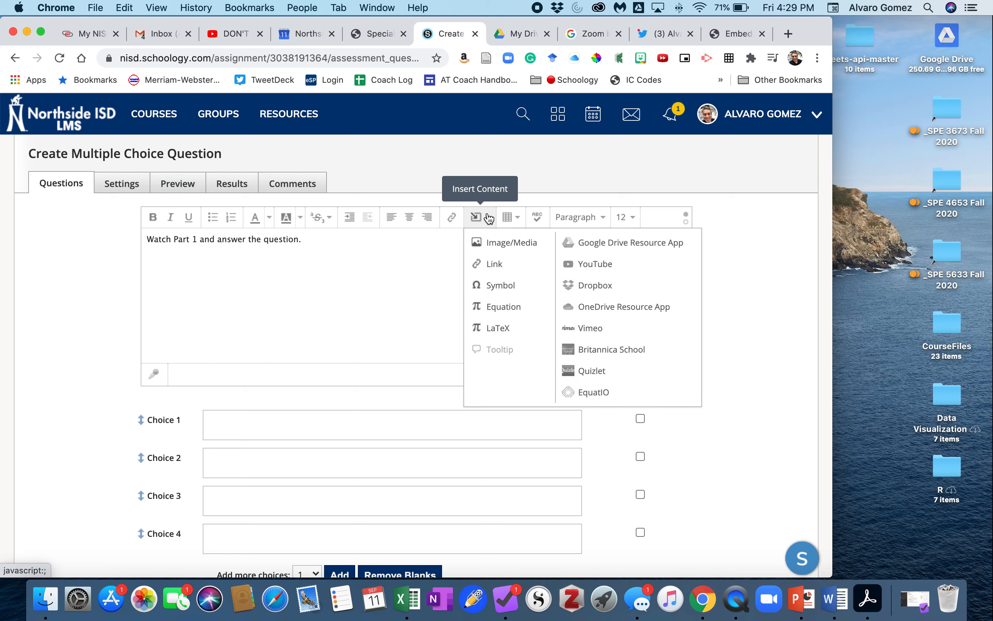
{"action": "left_click", "coordinate": [502, 246]}
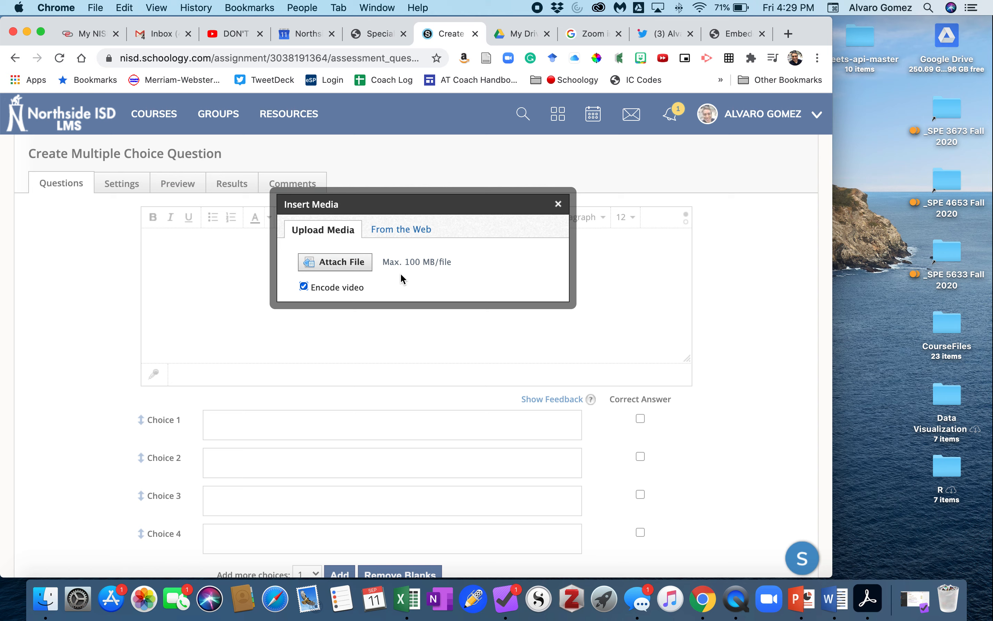
{"action": "left_click", "coordinate": [395, 232]}
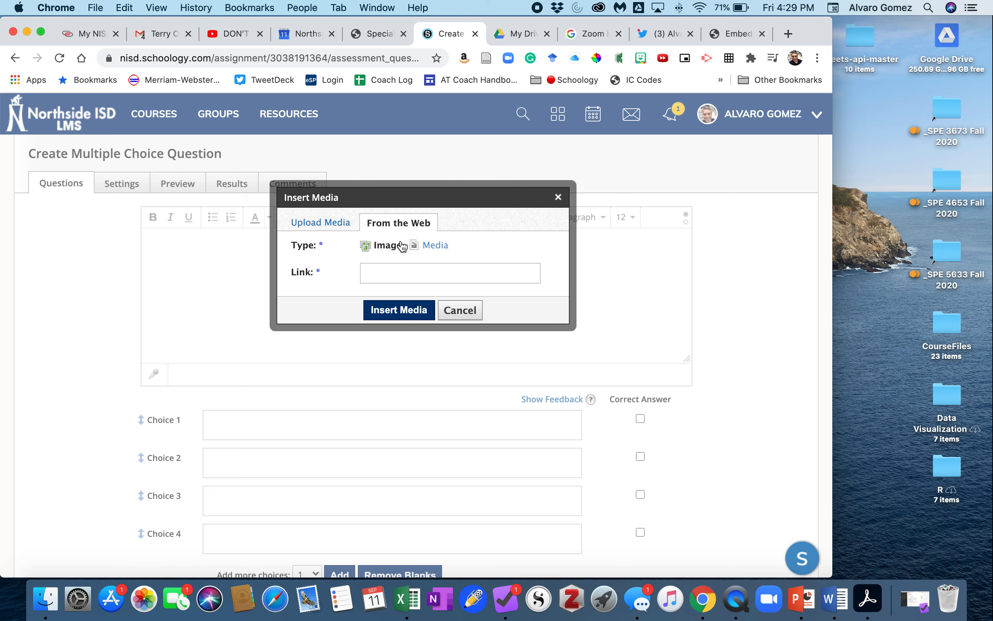
{"action": "left_click", "coordinate": [430, 247]}
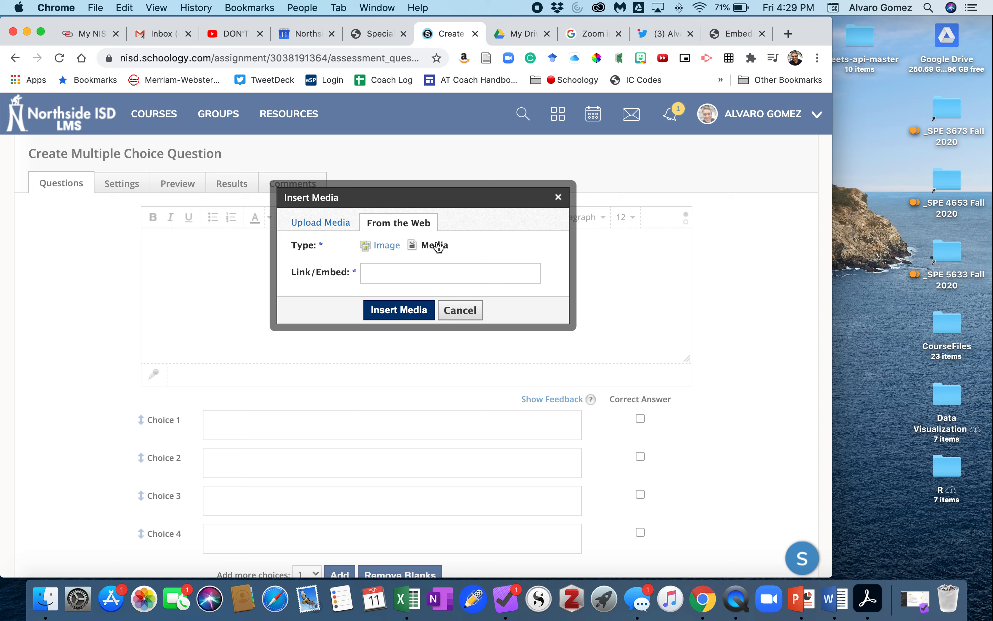
{"action": "left_click", "coordinate": [435, 273]}
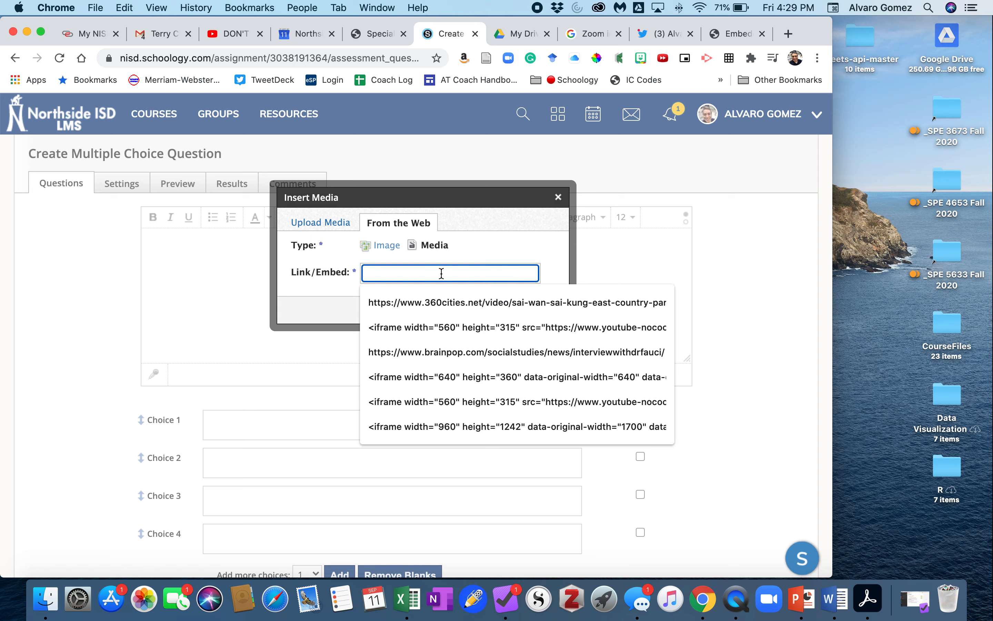
{"action": "key", "text": "super+v"}
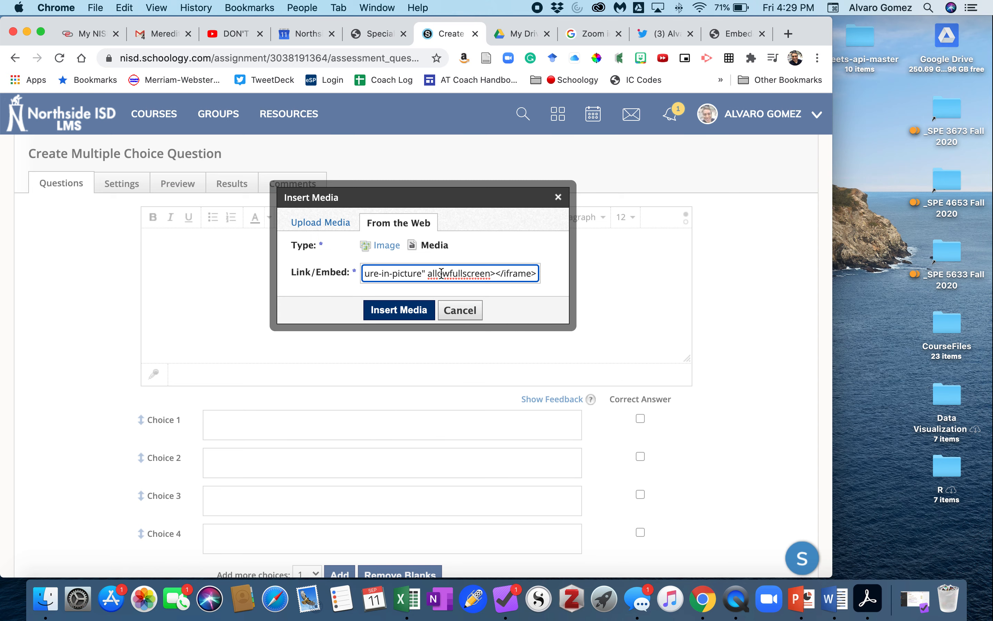
{"action": "left_click", "coordinate": [414, 312]}
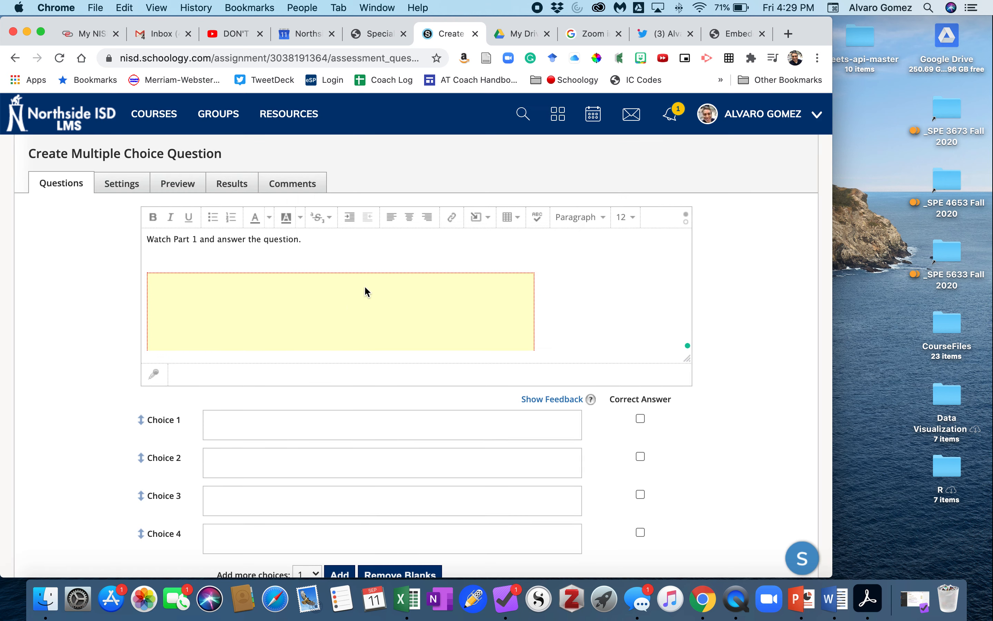
Step: Add the line 'What is the main point of the clip?' below the embedded video
{"action": "scroll", "coordinate": [318, 300], "scroll_direction": "down", "scroll_amount": 4}
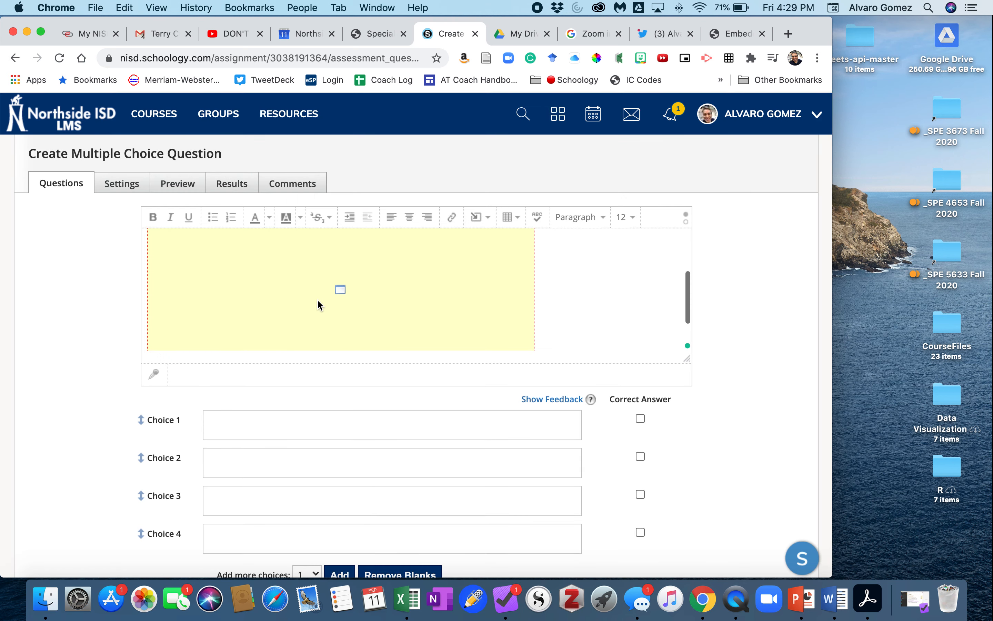
{"action": "scroll", "coordinate": [318, 300], "scroll_direction": "down", "scroll_amount": 1}
{"action": "left_click", "coordinate": [570, 302]}
{"action": "scroll", "coordinate": [570, 302], "scroll_direction": "up", "scroll_amount": 2}
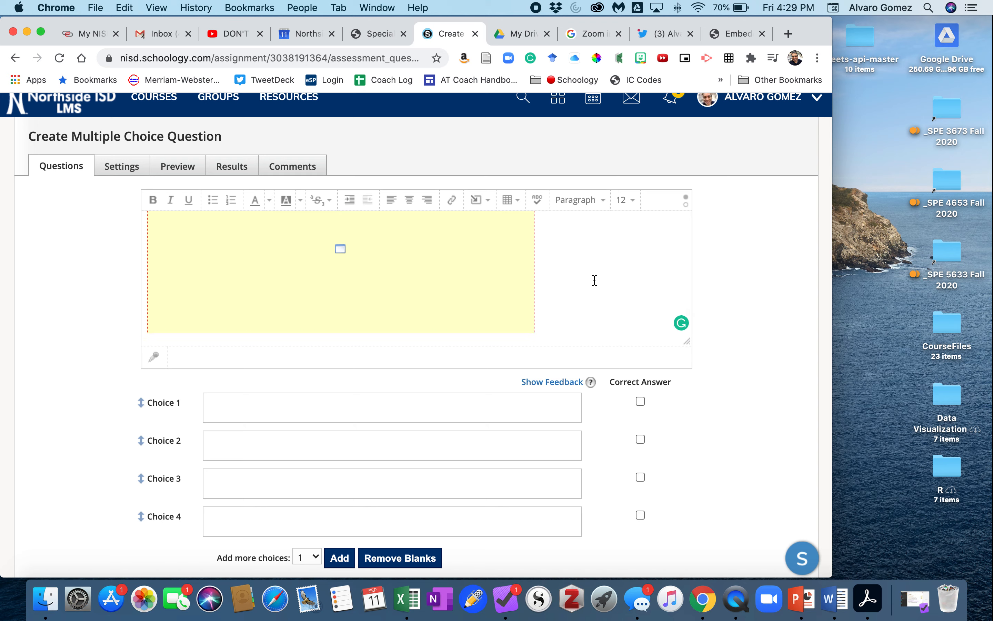
{"action": "key", "text": "Return"}
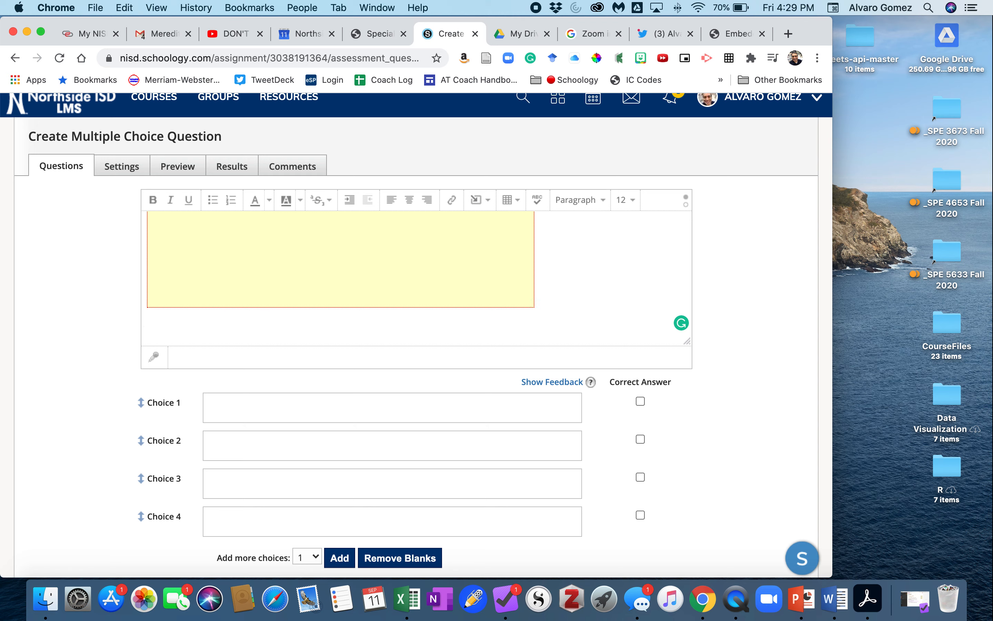
{"action": "type", "text": "What is the main point of the clip?"}
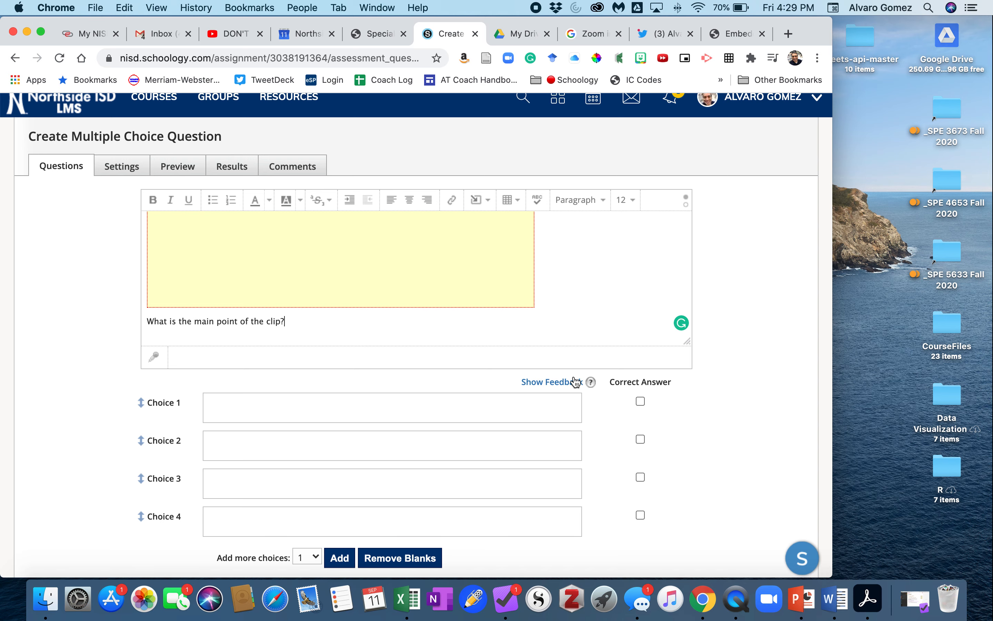
Step: Enter the choices Cars, Trucks, motorcycles and trains, marking Trucks as the correct answer
{"action": "scroll", "coordinate": [468, 394], "scroll_direction": "down", "scroll_amount": 1}
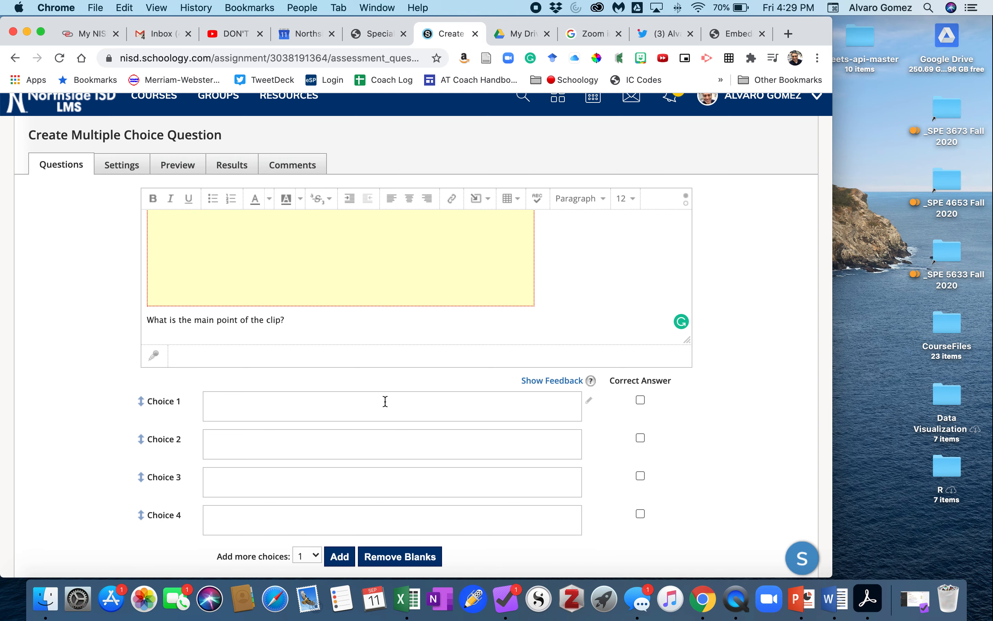
{"action": "left_click", "coordinate": [314, 412]}
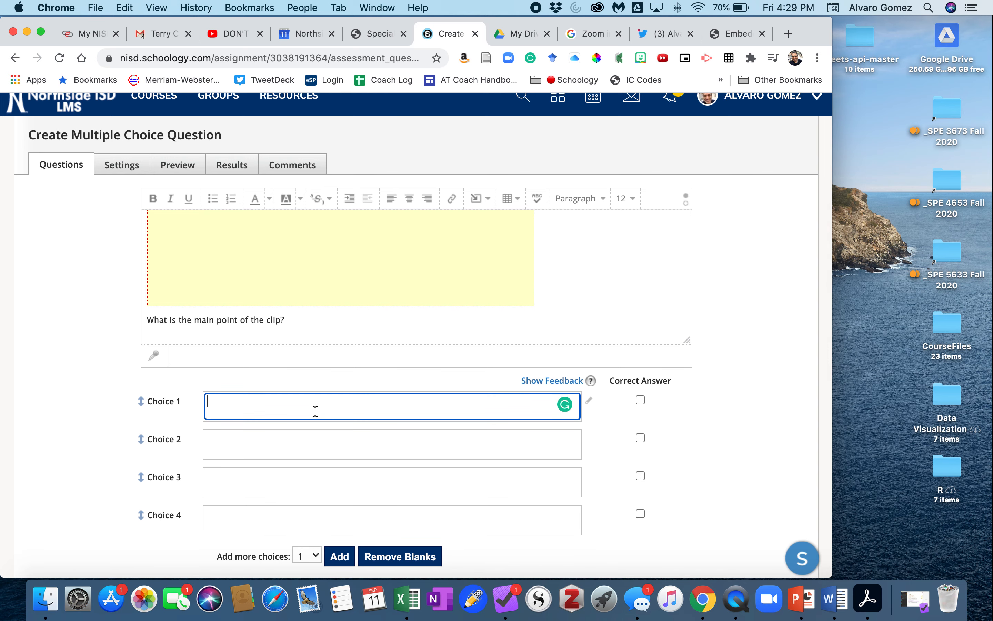
{"action": "type", "text": "Cars"}
{"action": "left_click", "coordinate": [333, 447]}
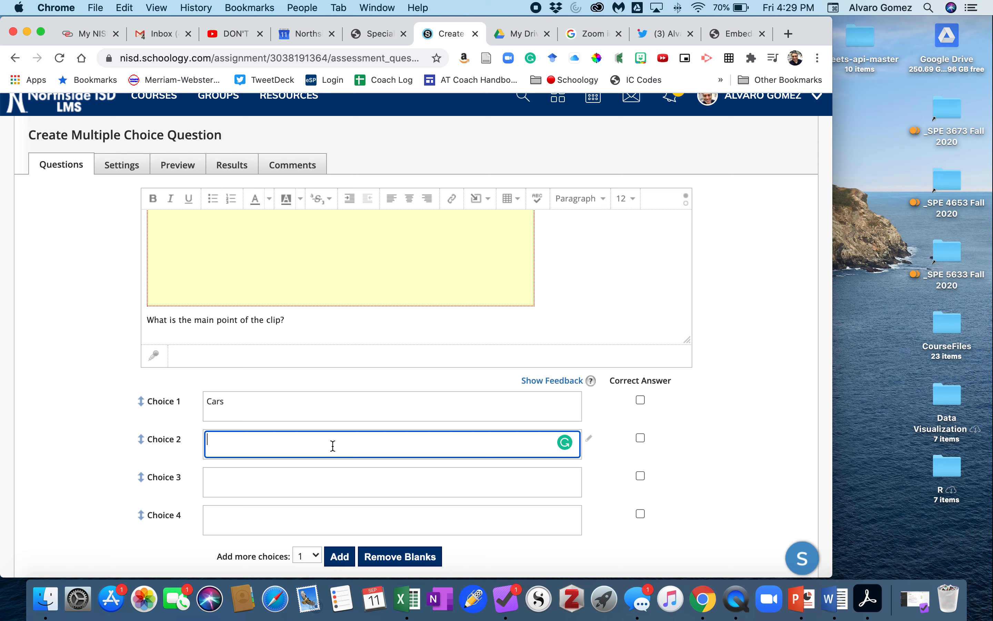
{"action": "type", "text": "Trucks"}
{"action": "left_click", "coordinate": [361, 482]}
{"action": "type", "text": "motorcycles"}
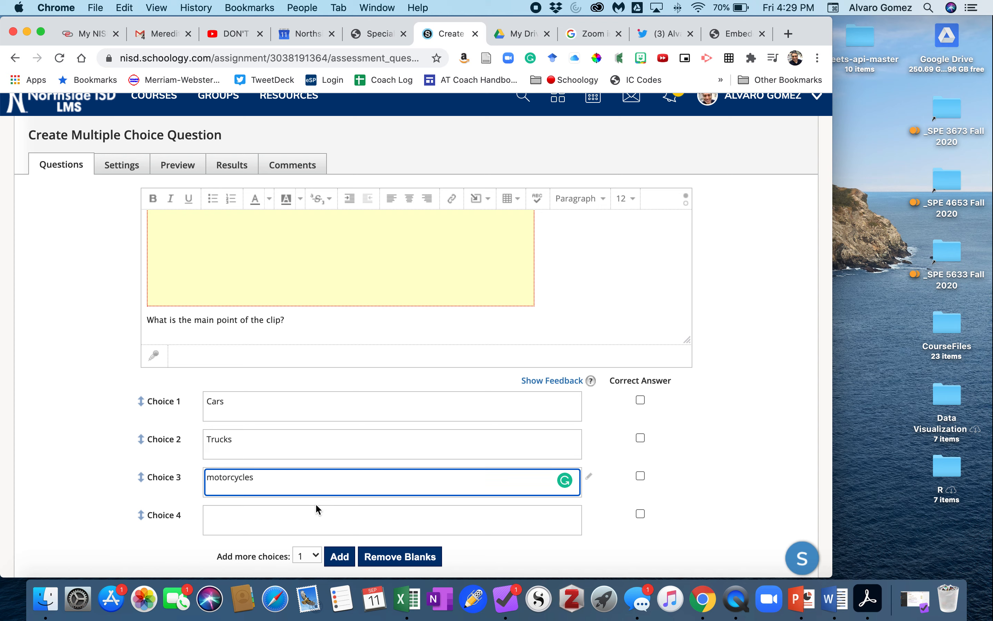
{"action": "left_click", "coordinate": [291, 518]}
{"action": "type", "text": "trains"}
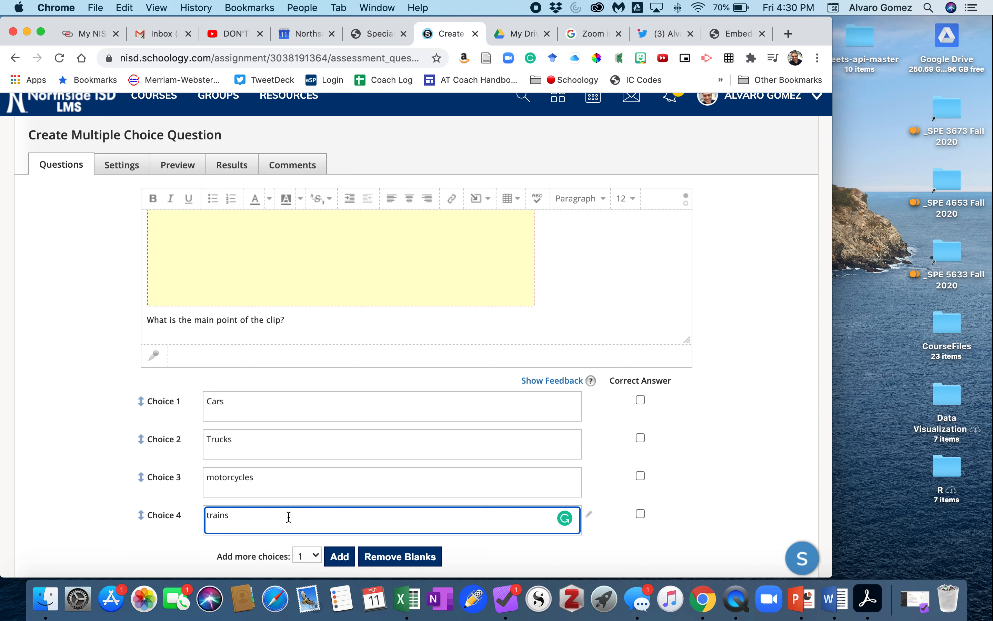
{"action": "left_click", "coordinate": [641, 438]}
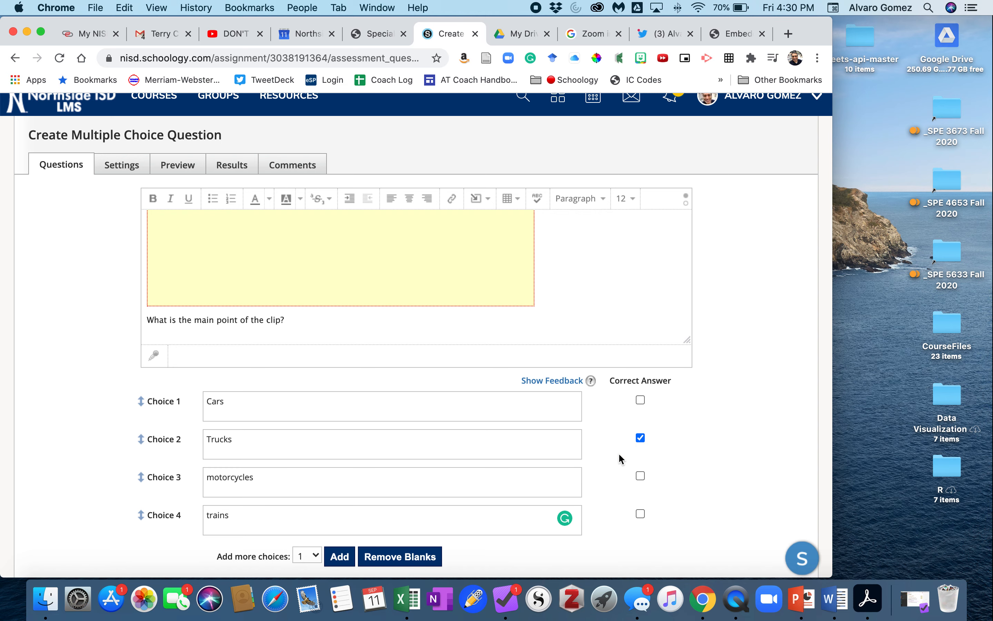
Step: Save the multiple choice question
{"action": "scroll", "coordinate": [619, 455], "scroll_direction": "down", "scroll_amount": 3}
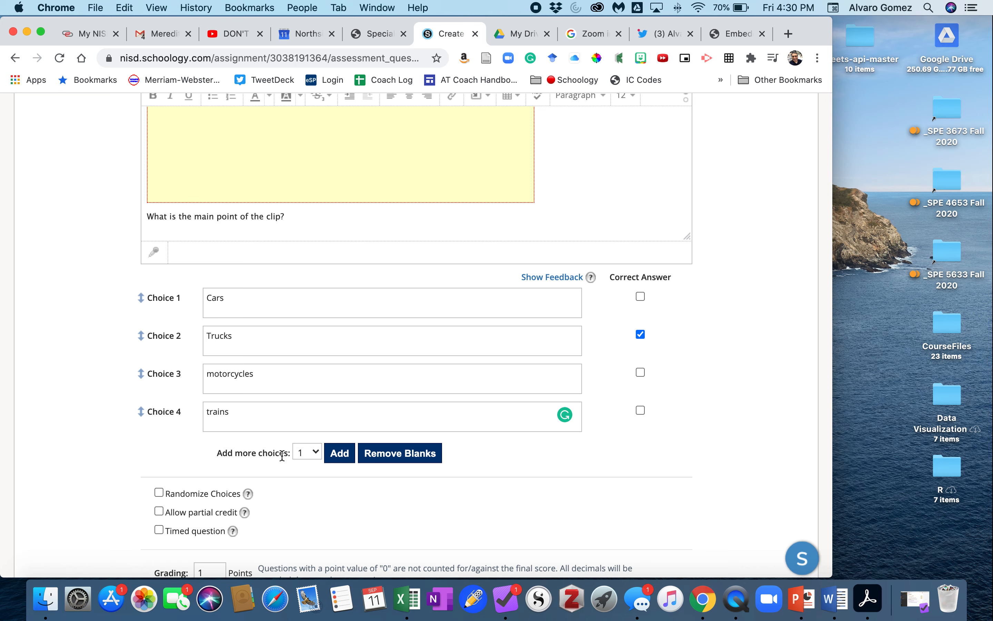
{"action": "scroll", "coordinate": [287, 481], "scroll_direction": "down", "scroll_amount": 2}
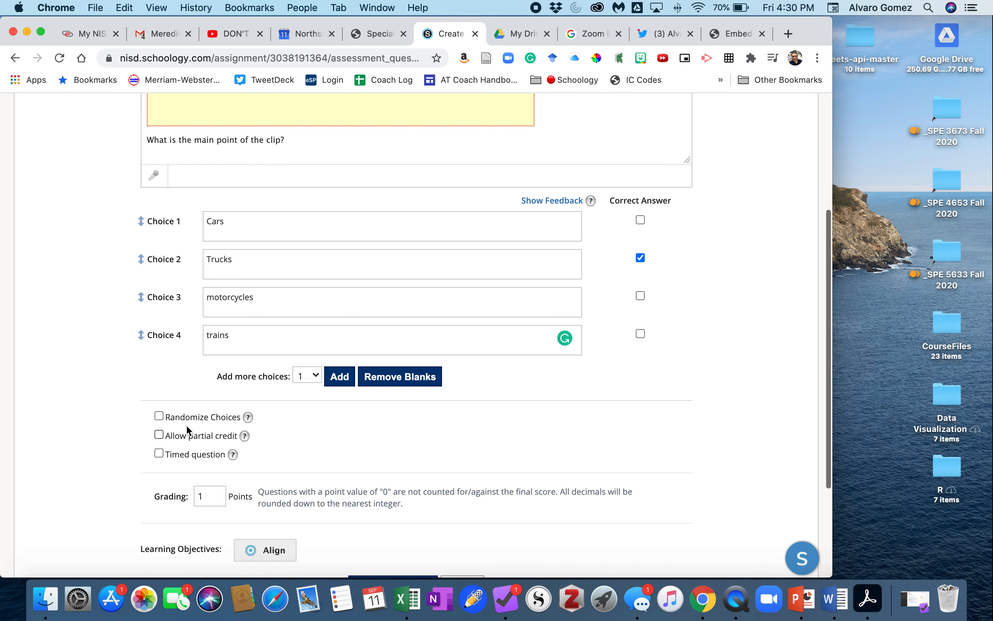
{"action": "scroll", "coordinate": [170, 479], "scroll_direction": "down", "scroll_amount": 3}
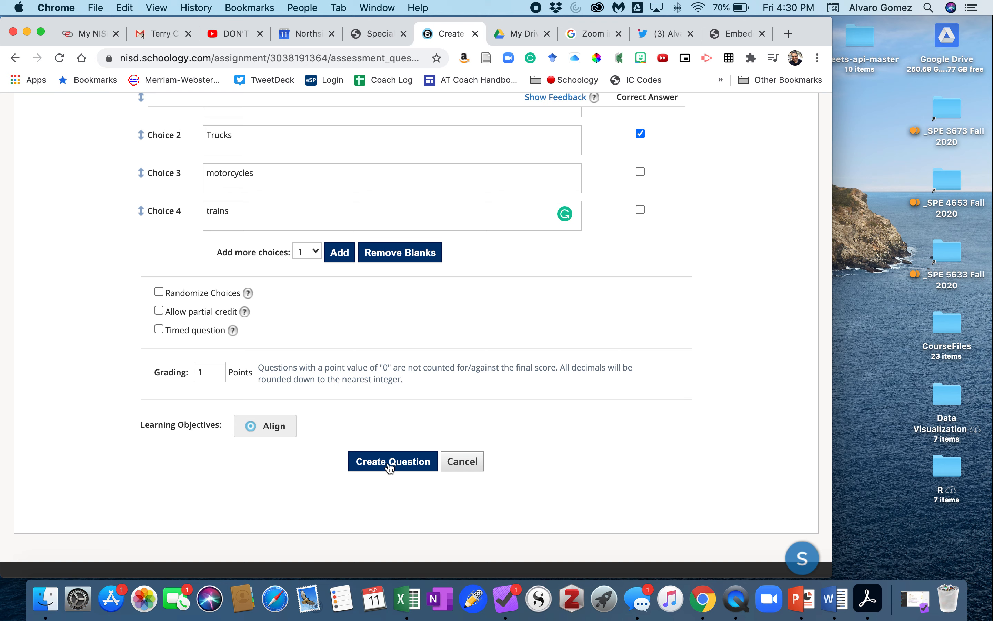
{"action": "left_click", "coordinate": [389, 466]}
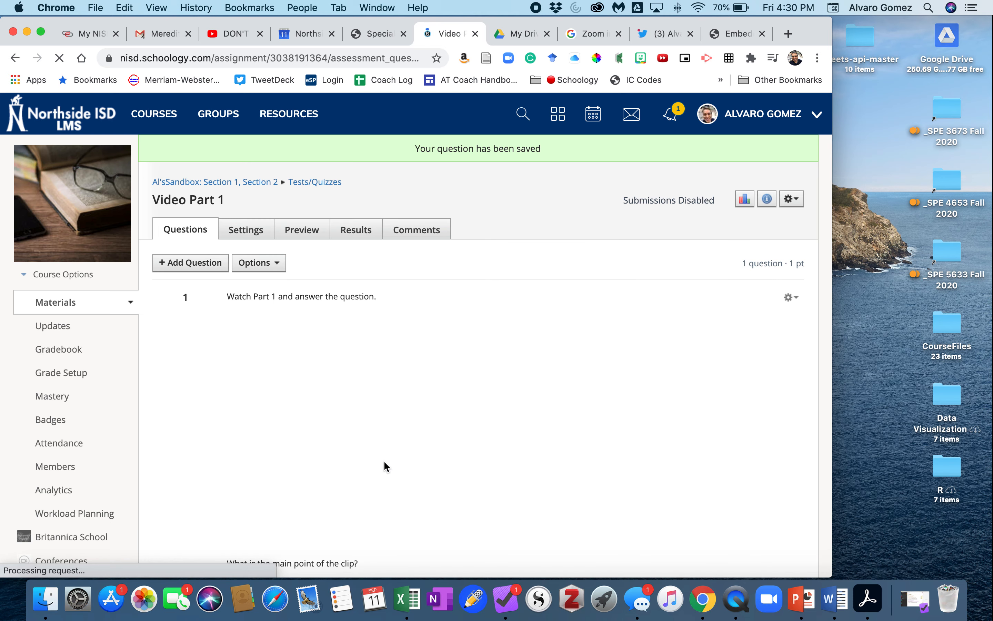
Step: Play the embedded video in the saved question to check that it works
{"action": "scroll", "coordinate": [181, 383], "scroll_direction": "down", "scroll_amount": 3}
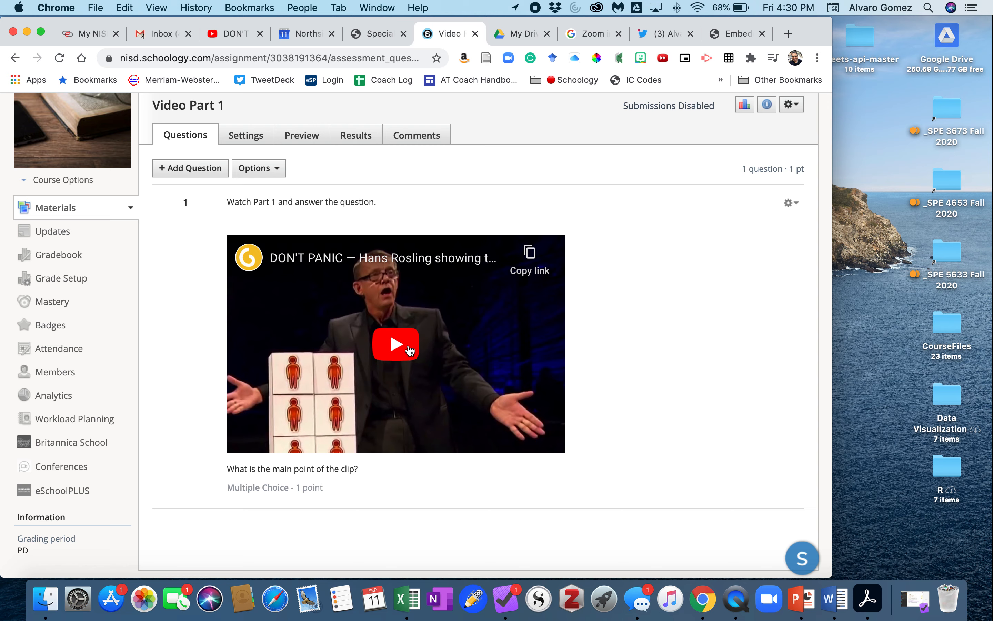
{"action": "scroll", "coordinate": [410, 350], "scroll_direction": "down", "scroll_amount": 2}
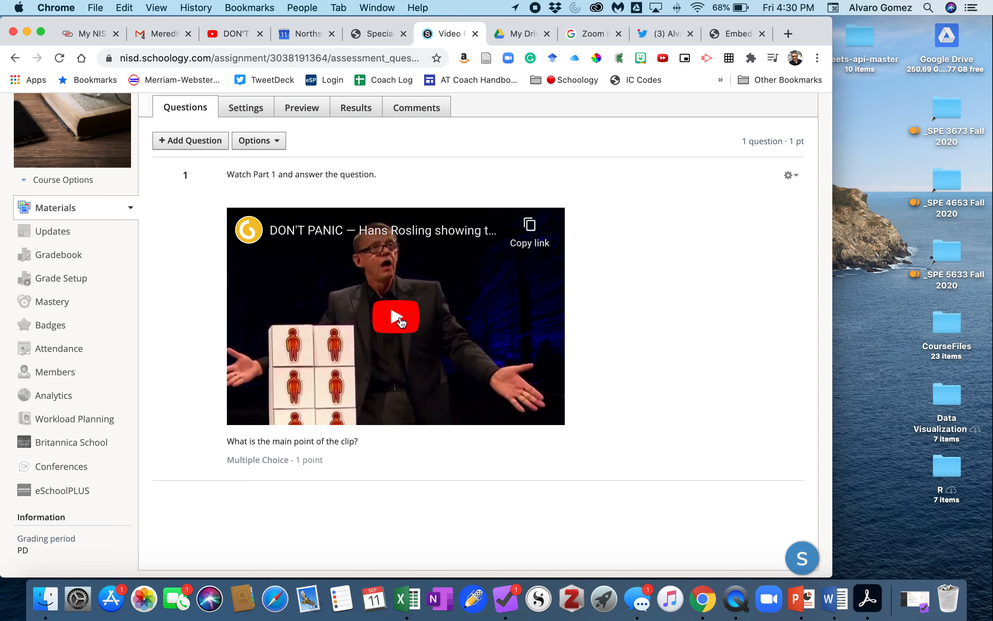
{"action": "left_click", "coordinate": [400, 321]}
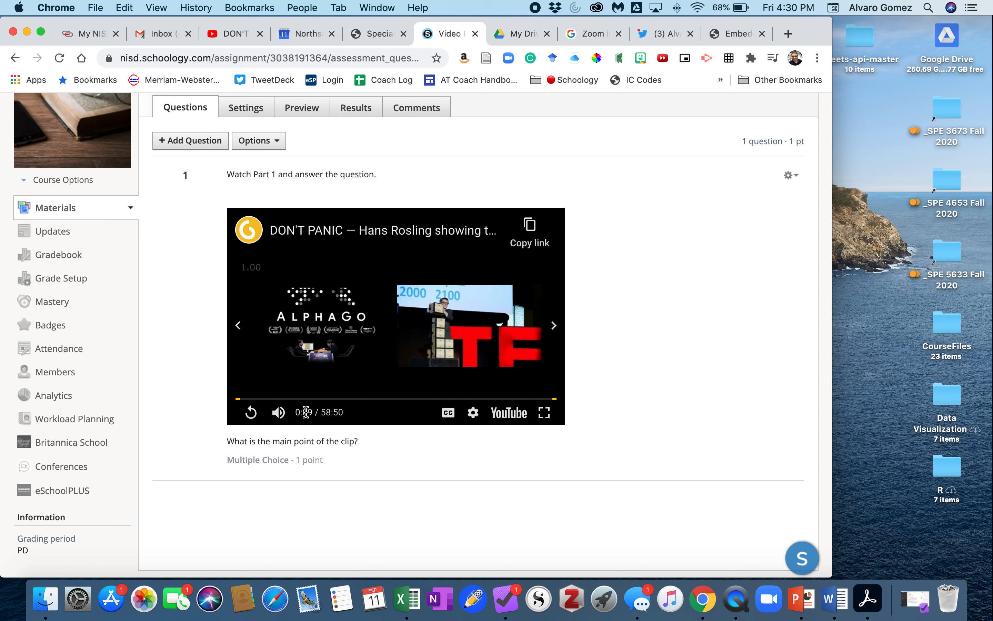
{"action": "scroll", "coordinate": [303, 417], "scroll_direction": "up", "scroll_amount": 5}
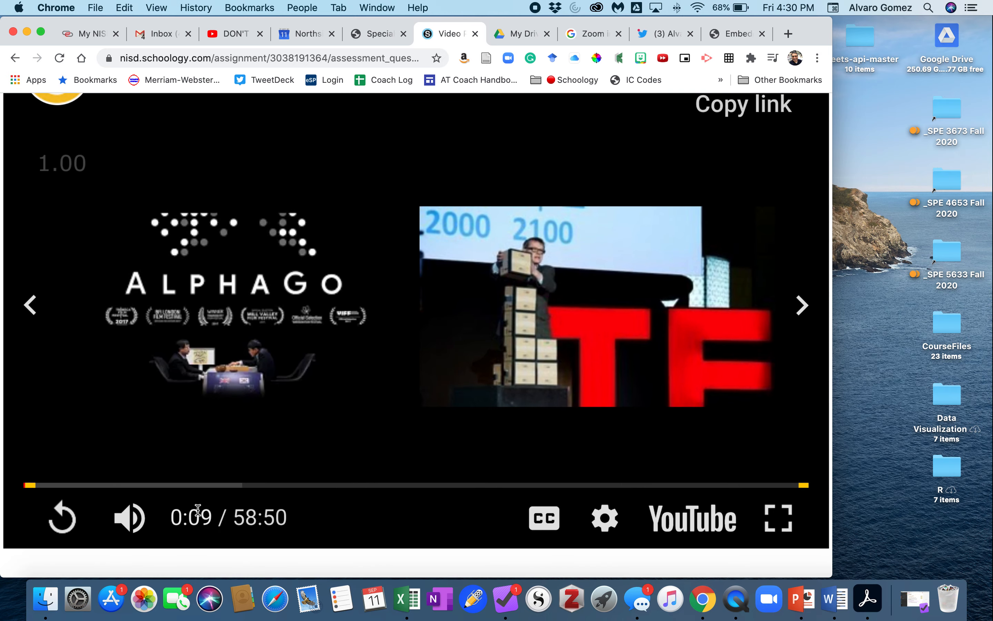
{"action": "scroll", "coordinate": [388, 444], "scroll_direction": "down", "scroll_amount": 5}
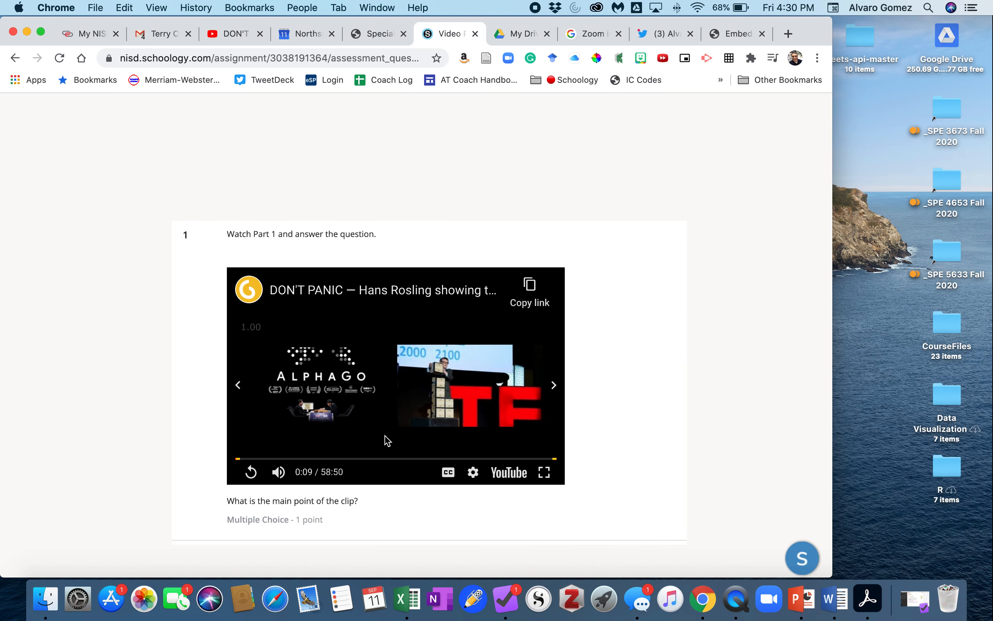
{"action": "scroll", "coordinate": [371, 418], "scroll_direction": "down", "scroll_amount": 2}
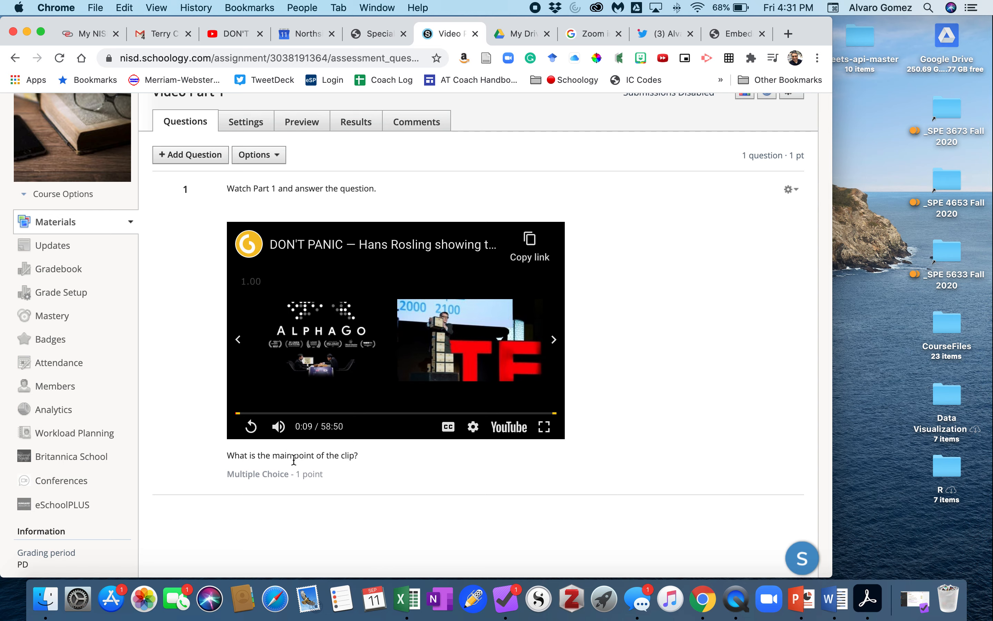
{"action": "scroll", "coordinate": [378, 464], "scroll_direction": "down", "scroll_amount": 3}
{"action": "scroll", "coordinate": [381, 468], "scroll_direction": "up", "scroll_amount": 4}
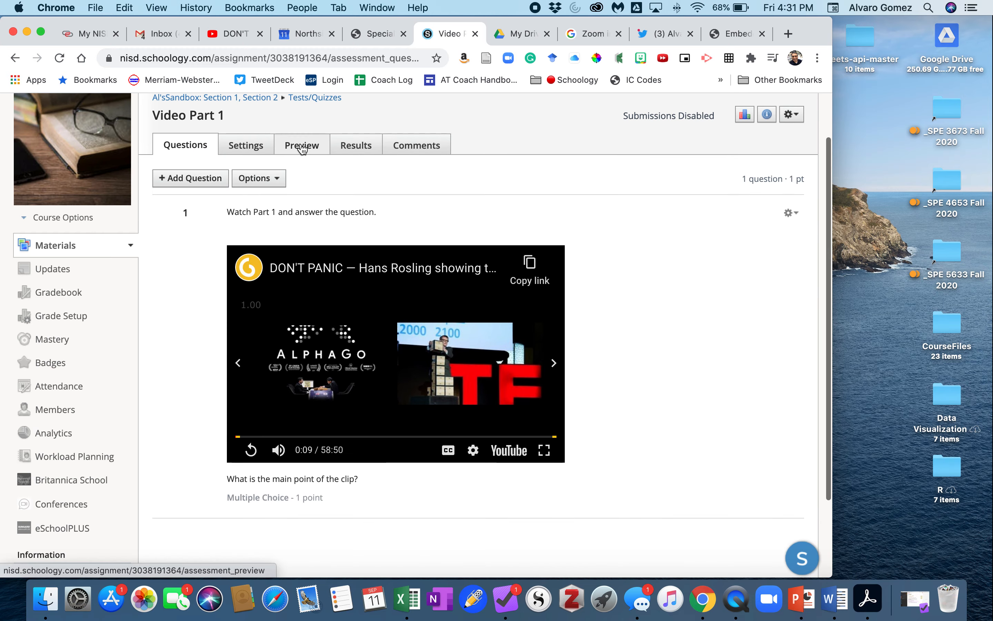
Step: Preview the quiz as a student, selecting the Cars answer, then leave the preview for the question list
{"action": "left_click", "coordinate": [302, 148]}
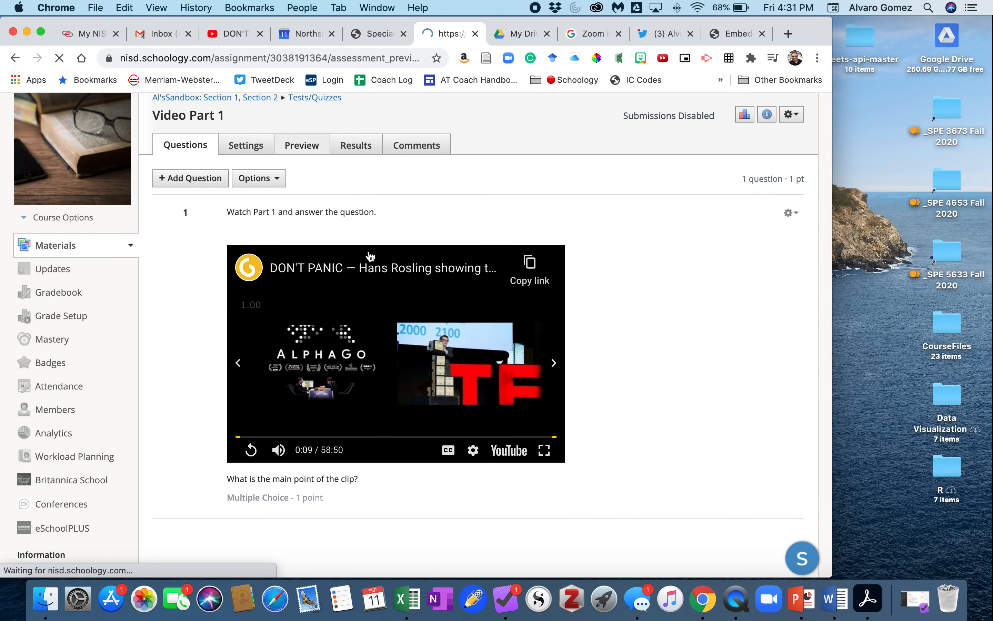
{"action": "left_click", "coordinate": [204, 272]}
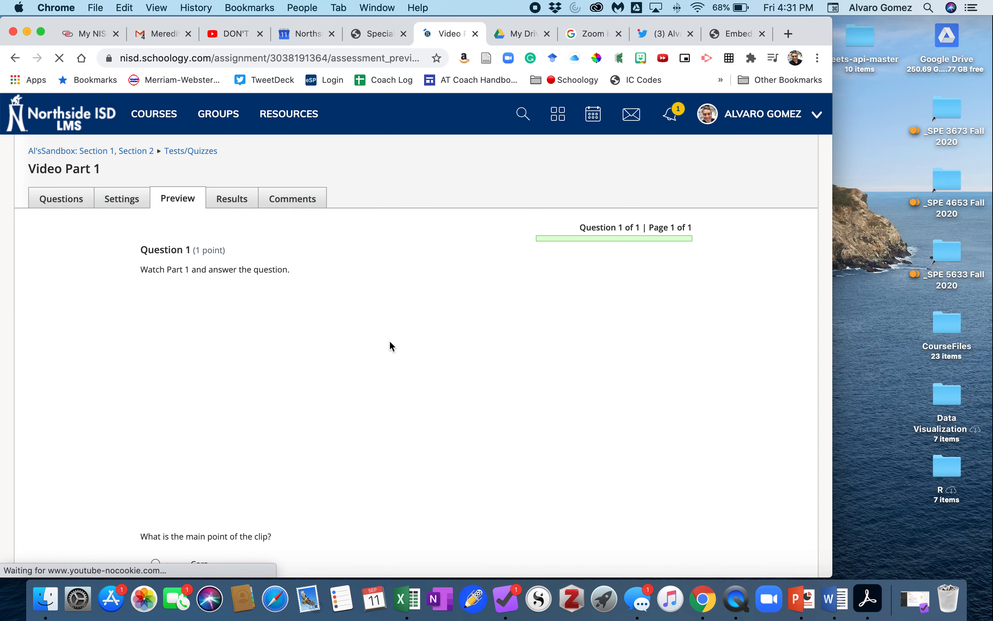
{"action": "scroll", "coordinate": [233, 192], "scroll_direction": "down", "scroll_amount": 2}
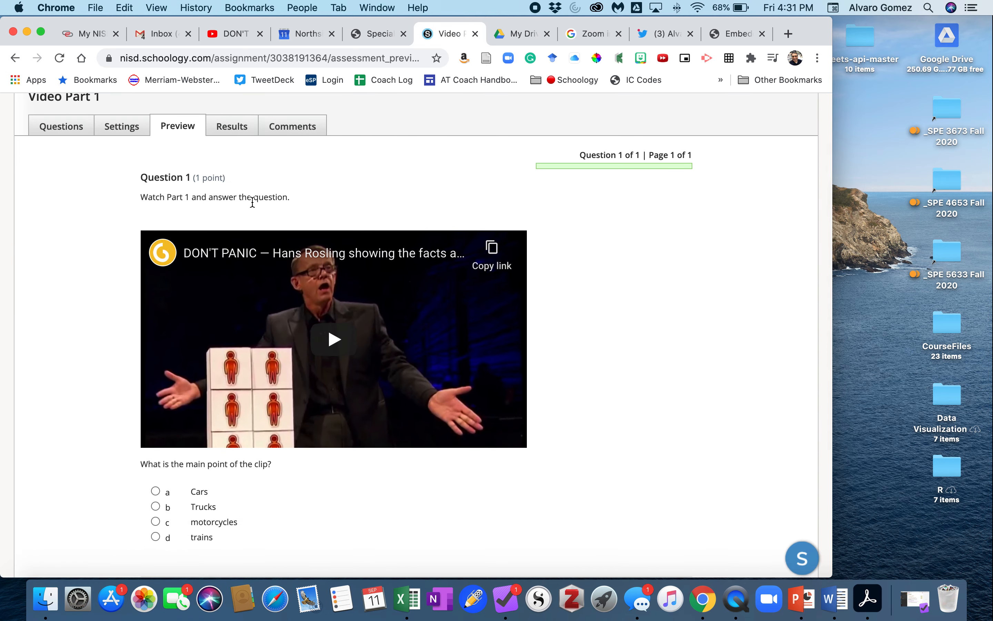
{"action": "left_click_drag", "start_coordinate": [140, 196], "coordinate": [293, 202]}
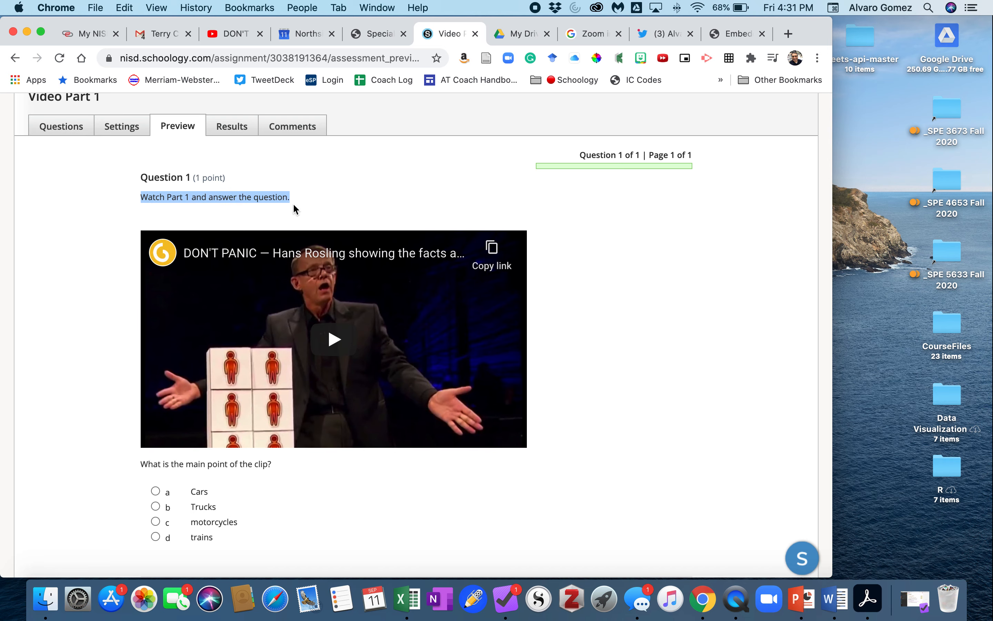
{"action": "scroll", "coordinate": [281, 419], "scroll_direction": "down", "scroll_amount": 3}
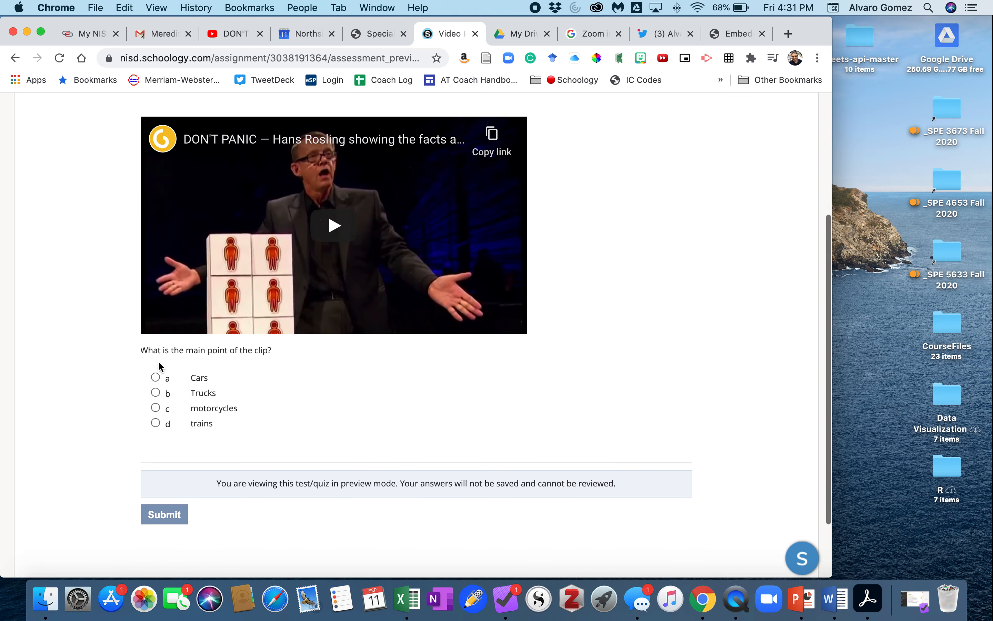
{"action": "left_click", "coordinate": [156, 377]}
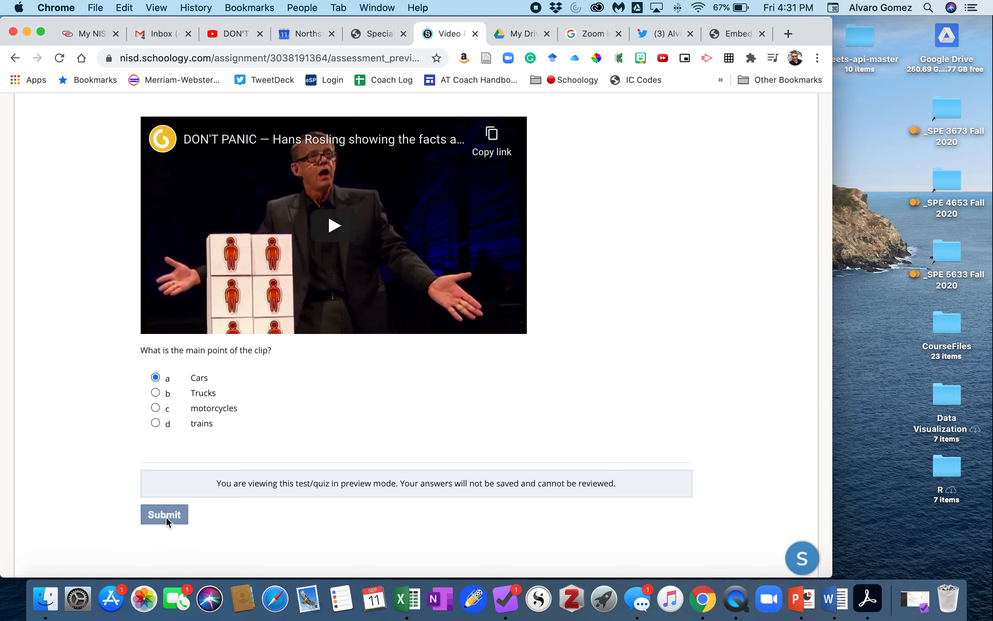
{"action": "scroll", "coordinate": [492, 395], "scroll_direction": "up", "scroll_amount": 3}
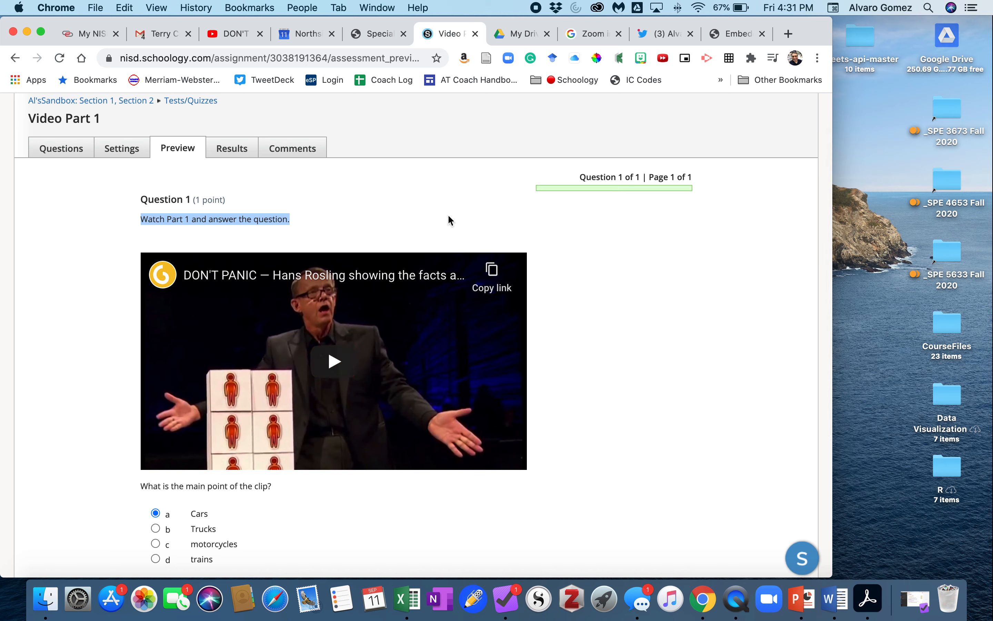
{"action": "left_click", "coordinate": [55, 150]}
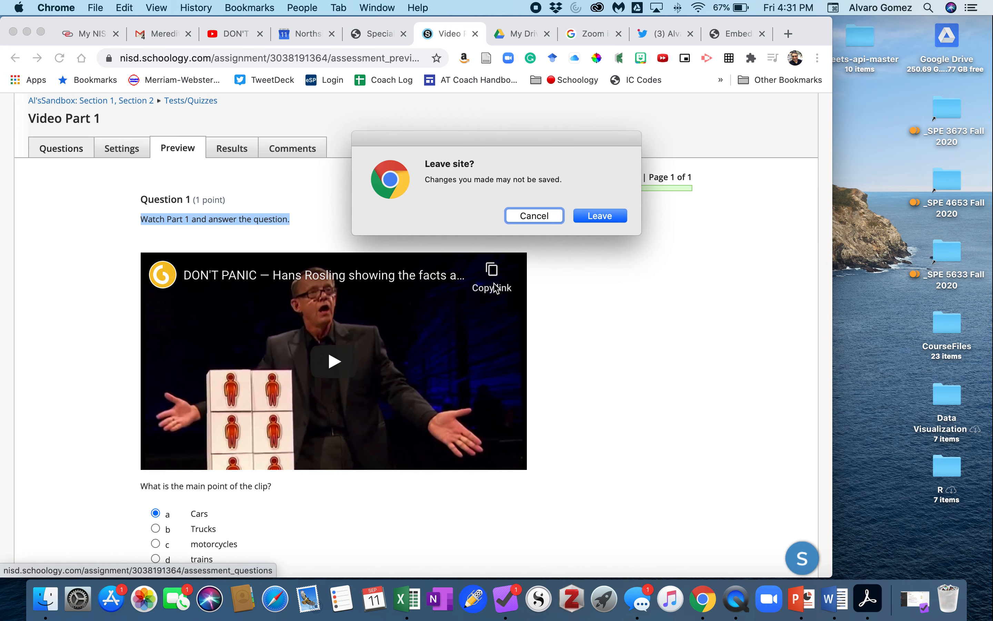
{"action": "left_click", "coordinate": [600, 217]}
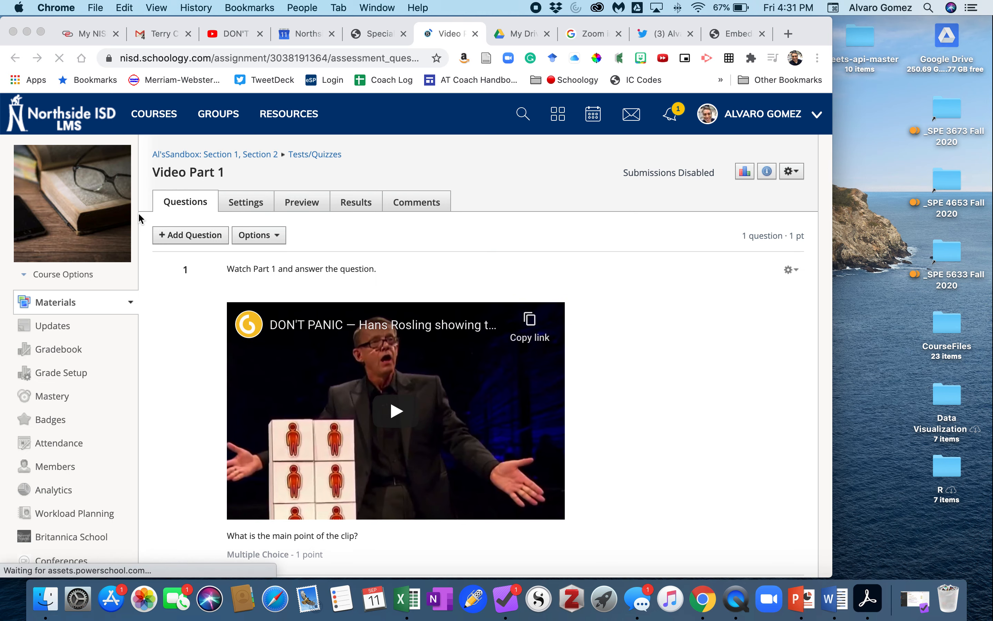
Step: Edit the question in HTML view and set the embedded video's end time to 900
{"action": "scroll", "coordinate": [312, 406], "scroll_direction": "down", "scroll_amount": 3}
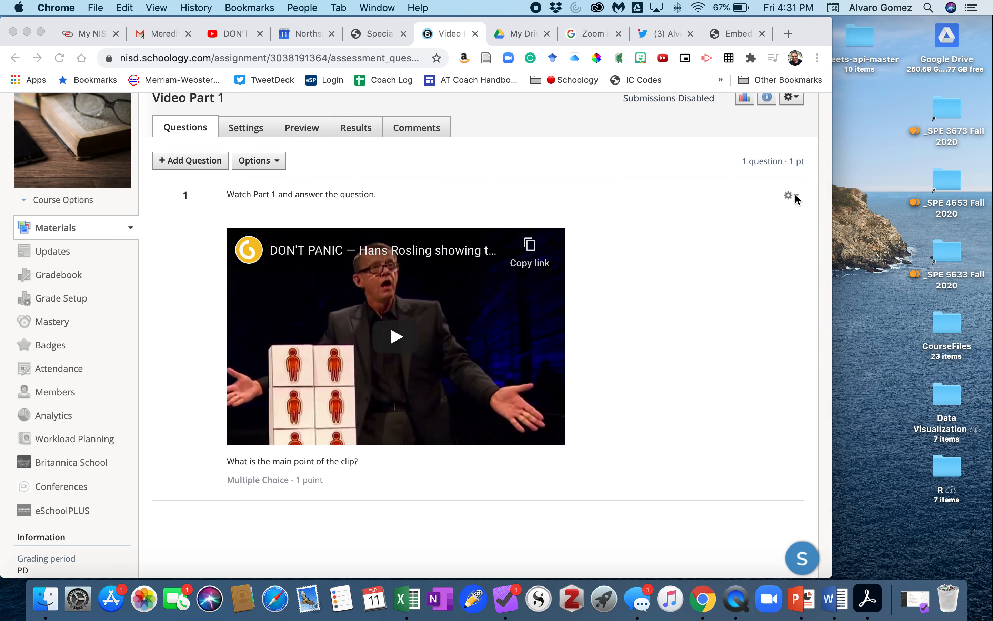
{"action": "left_click", "coordinate": [792, 196]}
{"action": "left_click", "coordinate": [792, 197]}
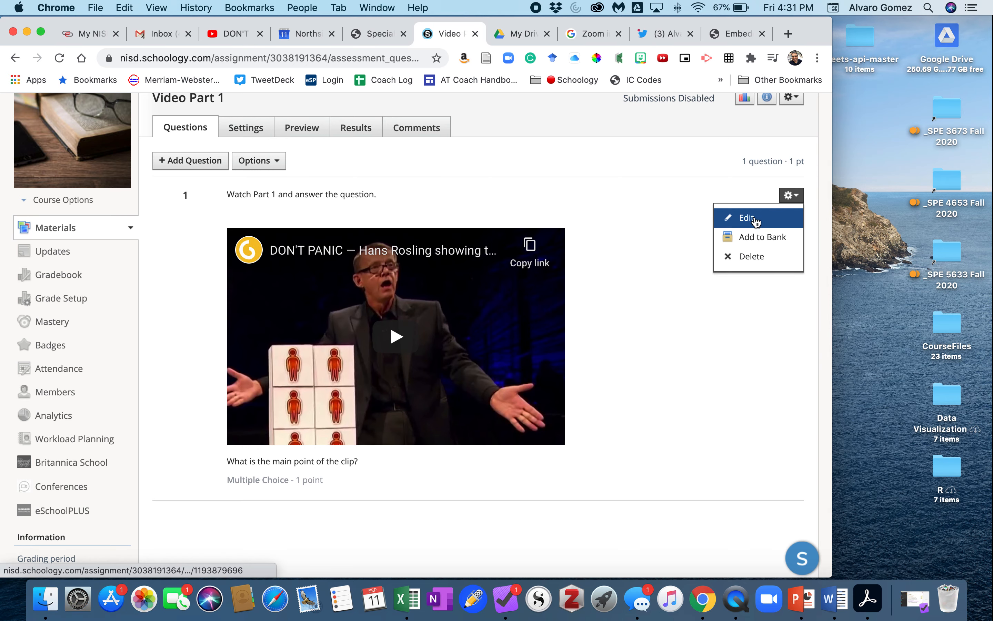
{"action": "left_click", "coordinate": [753, 218]}
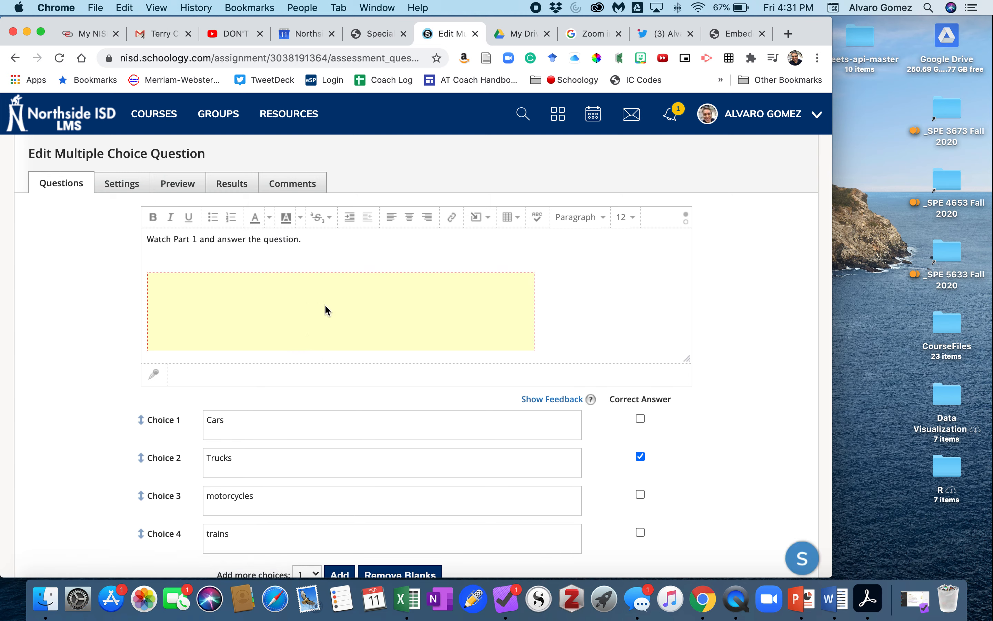
{"action": "left_click", "coordinate": [325, 298]}
{"action": "scroll", "coordinate": [320, 303], "scroll_direction": "down", "scroll_amount": 1}
{"action": "scroll", "coordinate": [322, 301], "scroll_direction": "down", "scroll_amount": 1}
{"action": "scroll", "coordinate": [322, 295], "scroll_direction": "up", "scroll_amount": 2}
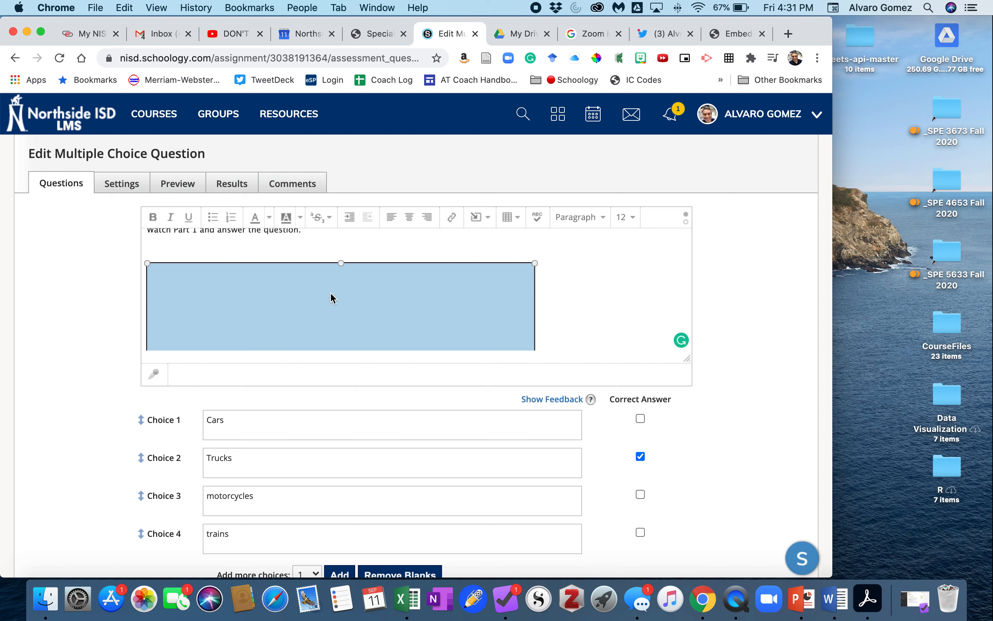
{"action": "left_click", "coordinate": [687, 224]}
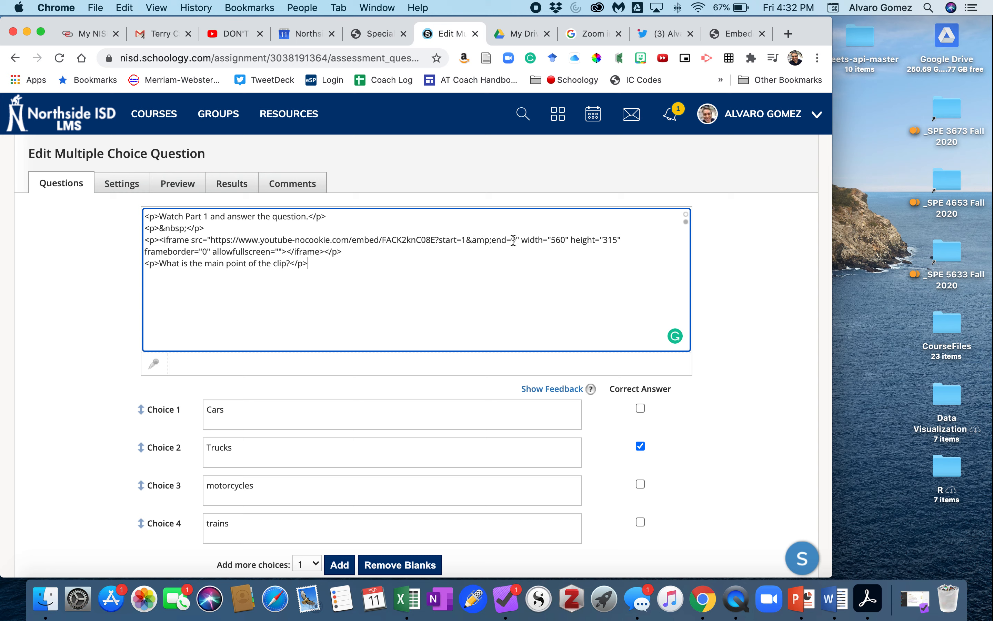
{"action": "type", "text": "00"}
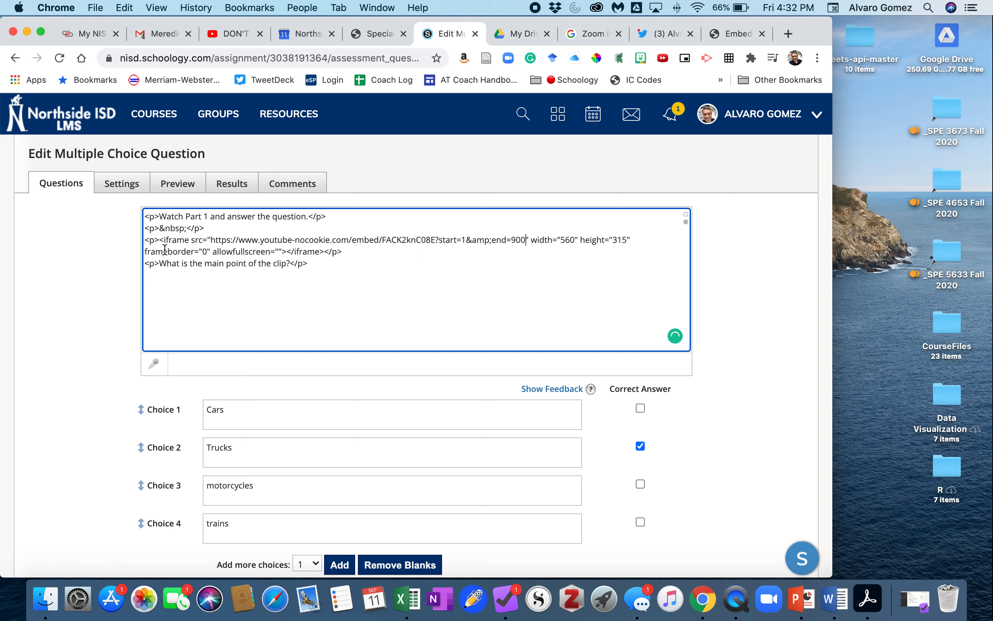
Step: Copy the iframe embed code from the question's HTML source
{"action": "left_click_drag", "start_coordinate": [160, 239], "coordinate": [286, 249]}
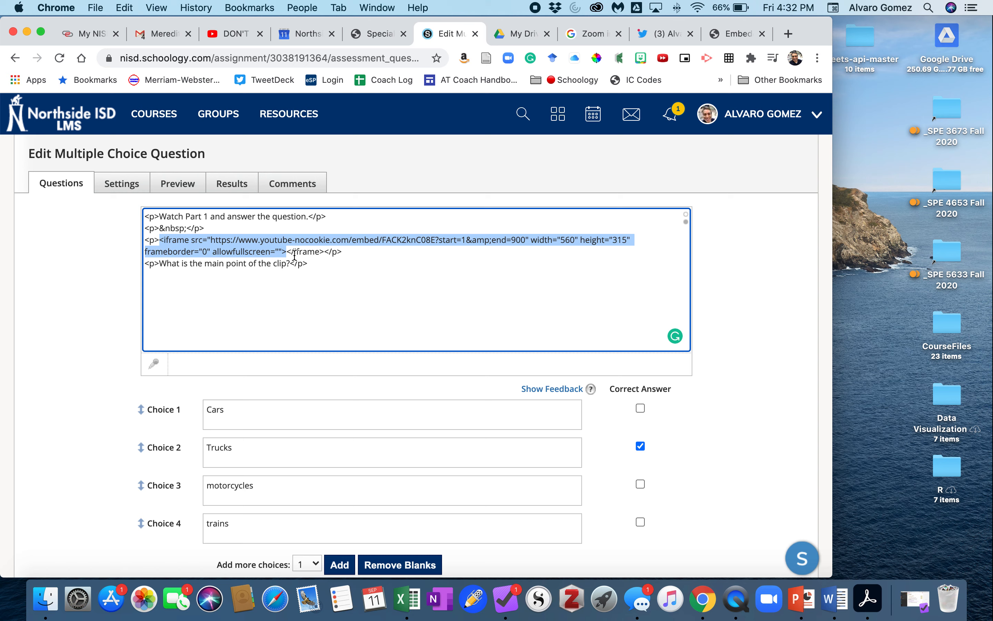
{"action": "left_click", "coordinate": [202, 247]}
{"action": "left_click_drag", "start_coordinate": [162, 243], "coordinate": [320, 250]}
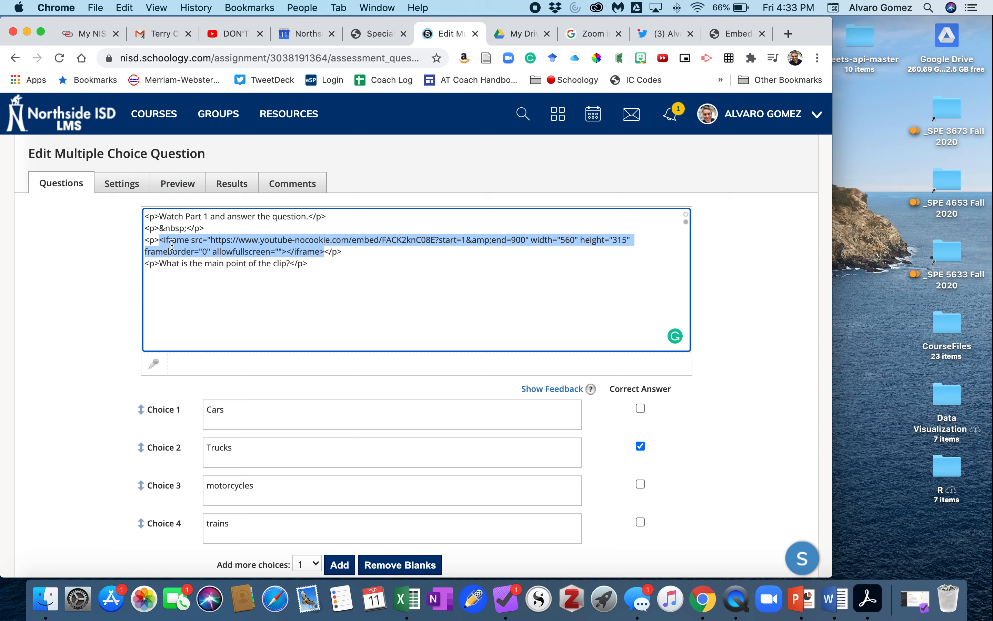
{"action": "right_click", "coordinate": [195, 246]}
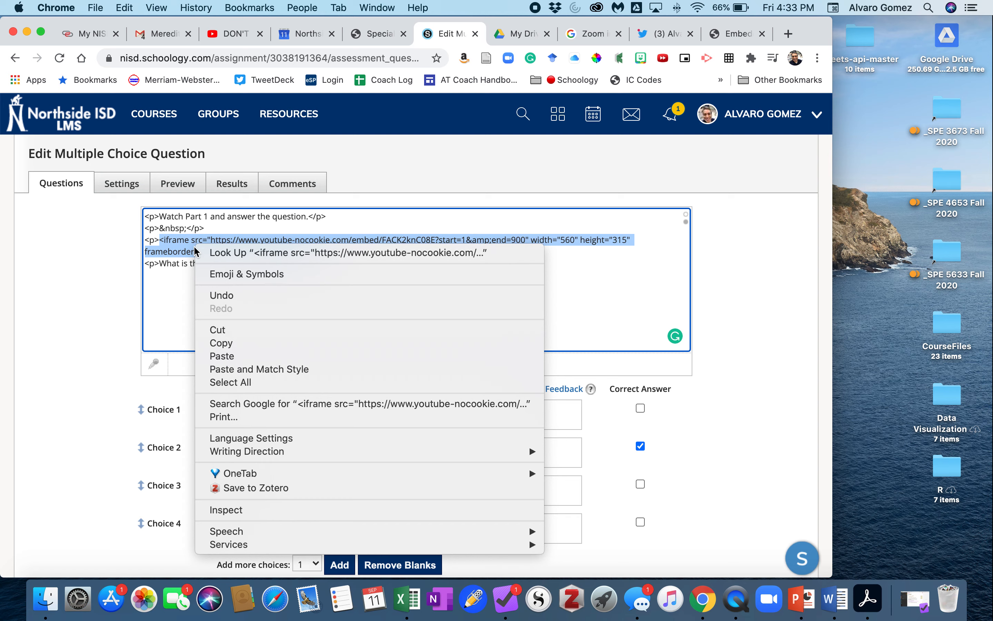
{"action": "left_click", "coordinate": [239, 344]}
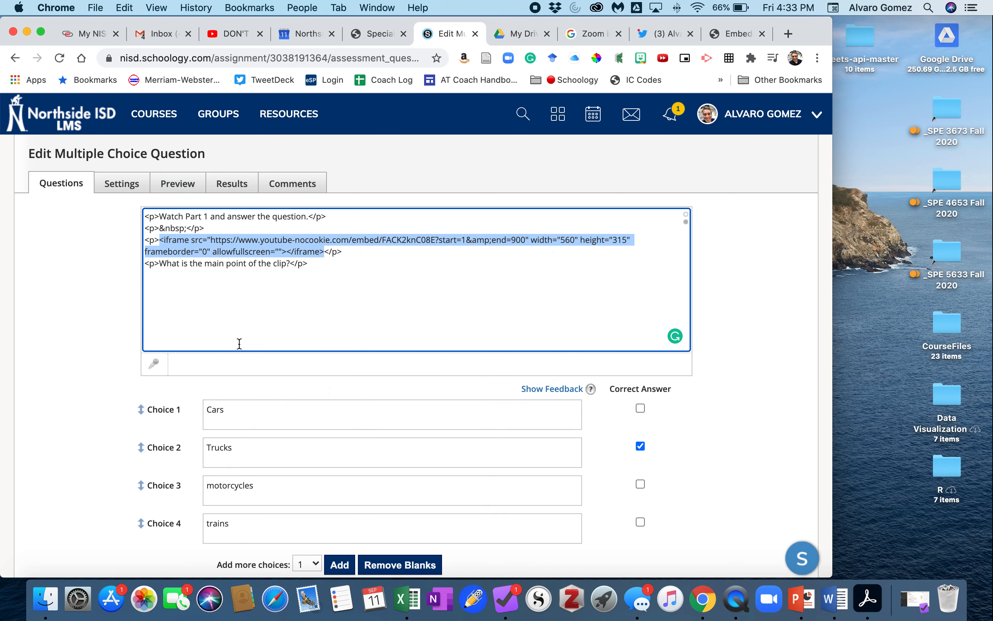
{"action": "left_click", "coordinate": [214, 289]}
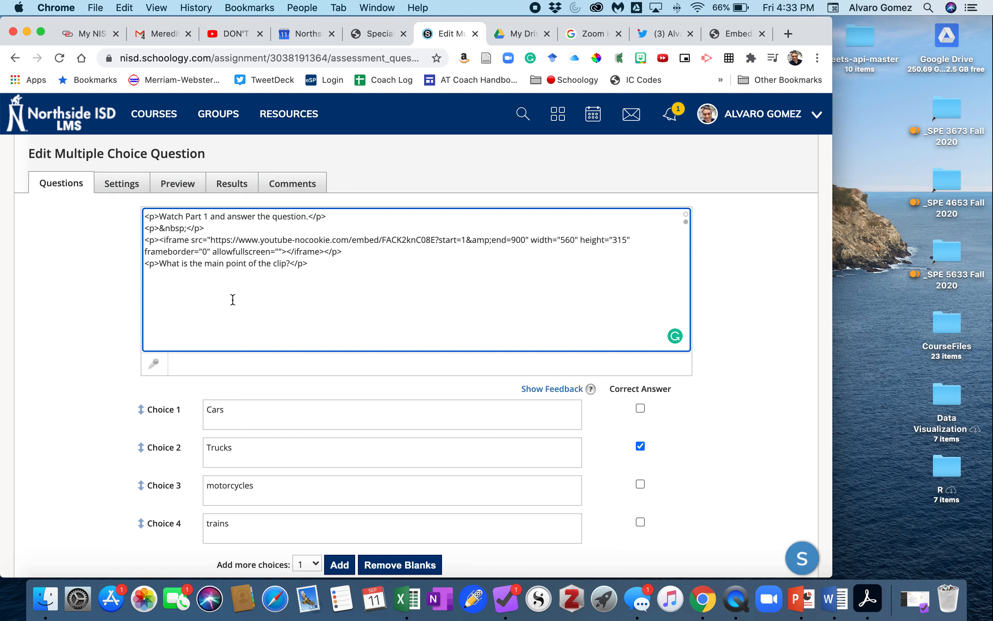
Step: Switch back to the visual editor and save the edited question
{"action": "scroll", "coordinate": [233, 300], "scroll_direction": "down", "scroll_amount": 3}
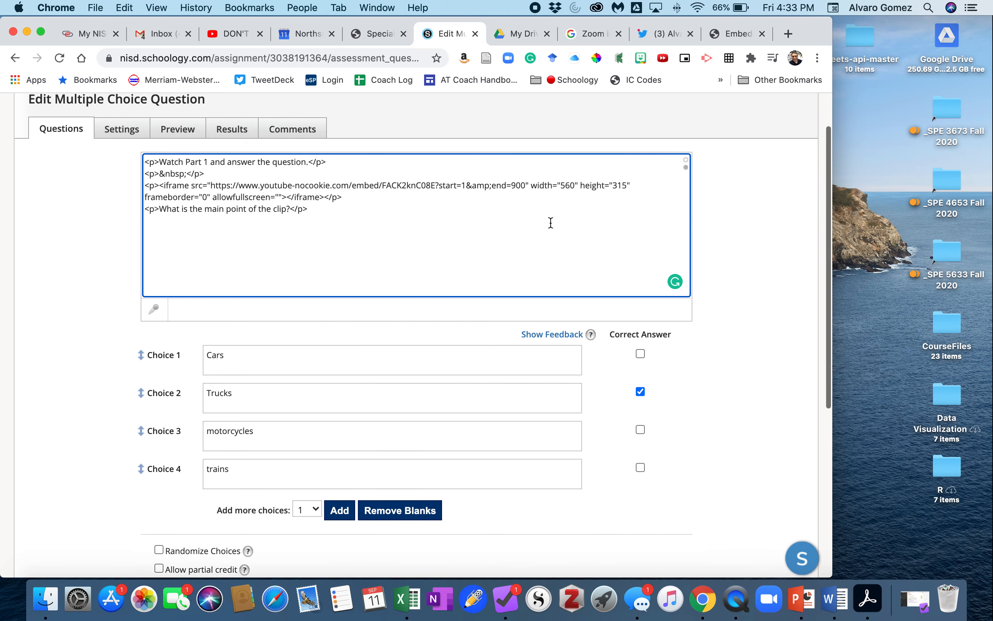
{"action": "scroll", "coordinate": [427, 226], "scroll_direction": "up", "scroll_amount": 3}
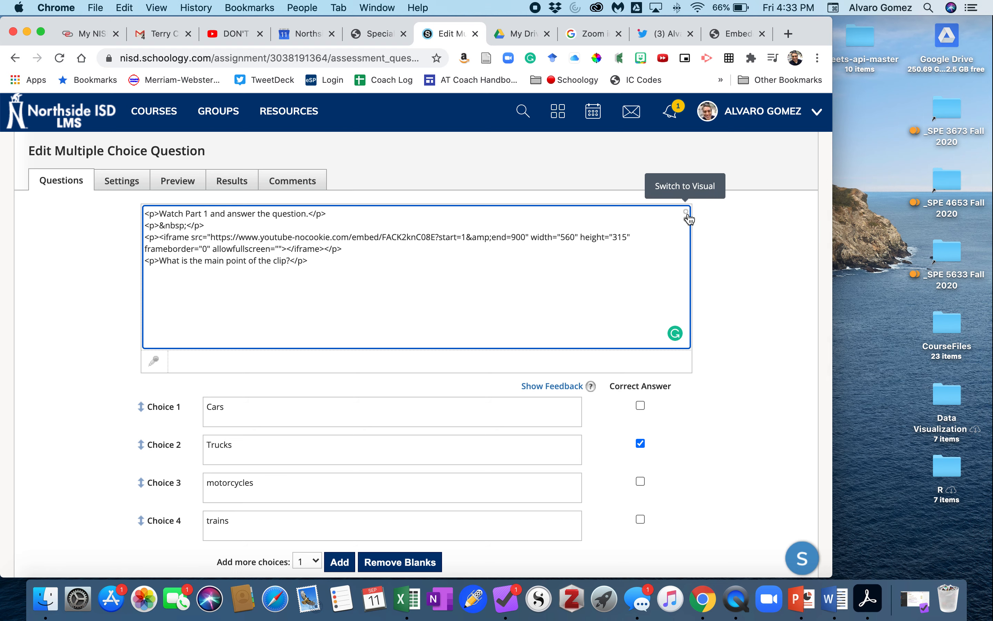
{"action": "left_click", "coordinate": [687, 214]}
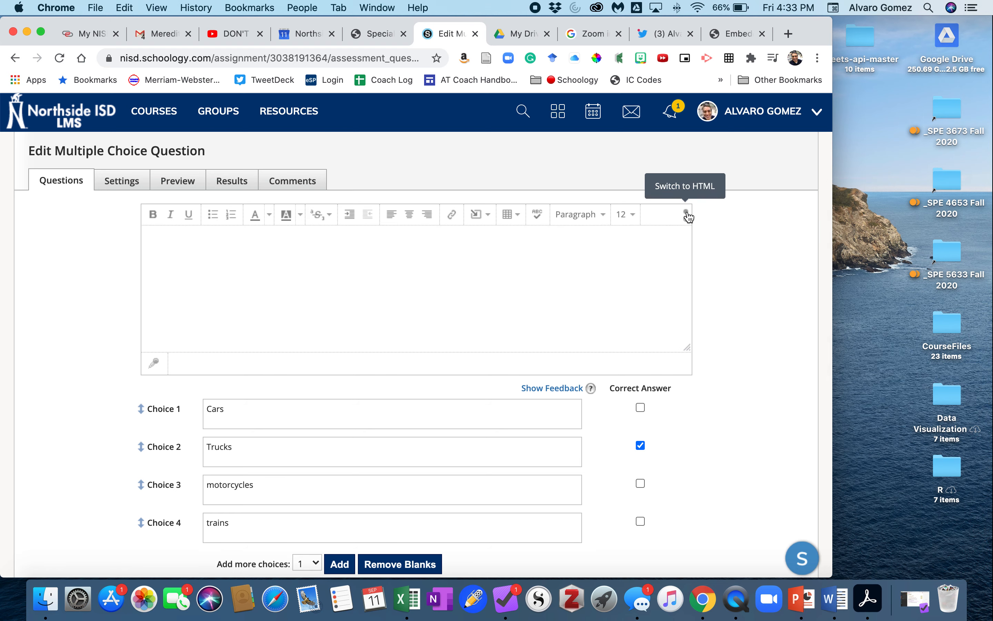
{"action": "scroll", "coordinate": [364, 281], "scroll_direction": "down", "scroll_amount": 2}
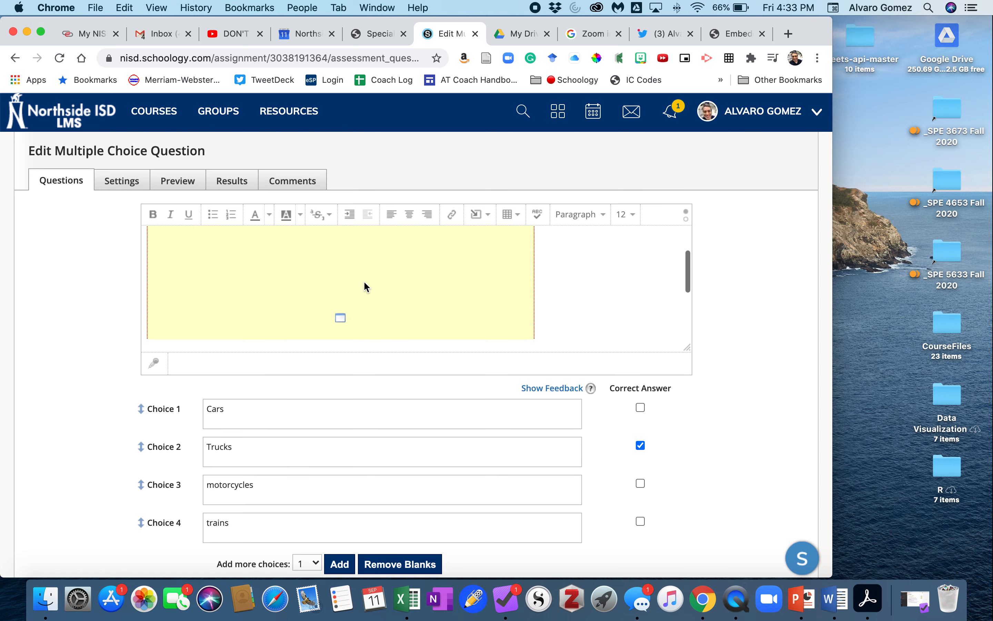
{"action": "scroll", "coordinate": [483, 372], "scroll_direction": "down", "scroll_amount": 6}
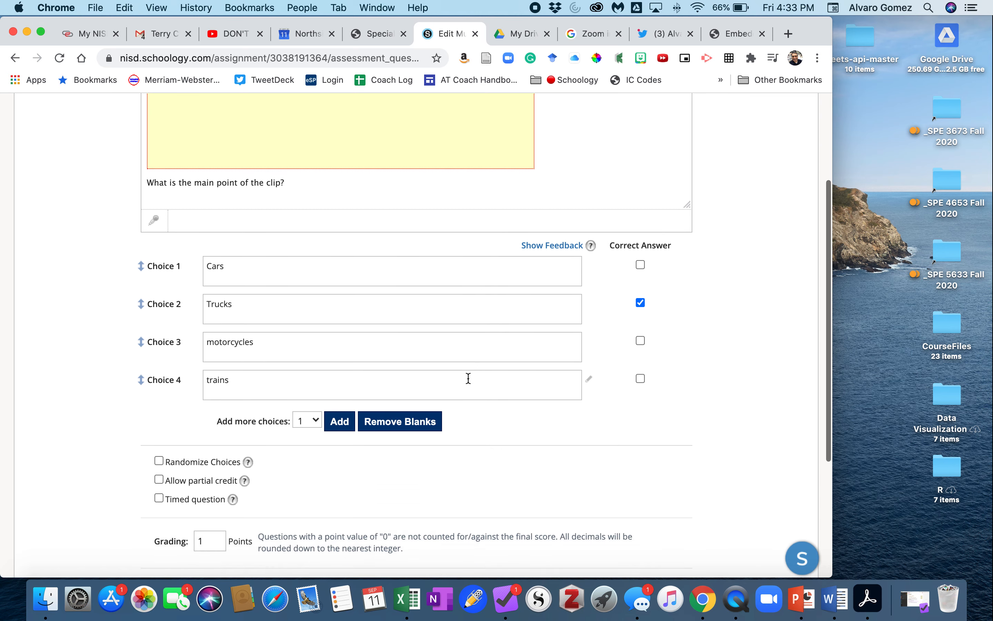
{"action": "scroll", "coordinate": [470, 424], "scroll_direction": "down", "scroll_amount": 2}
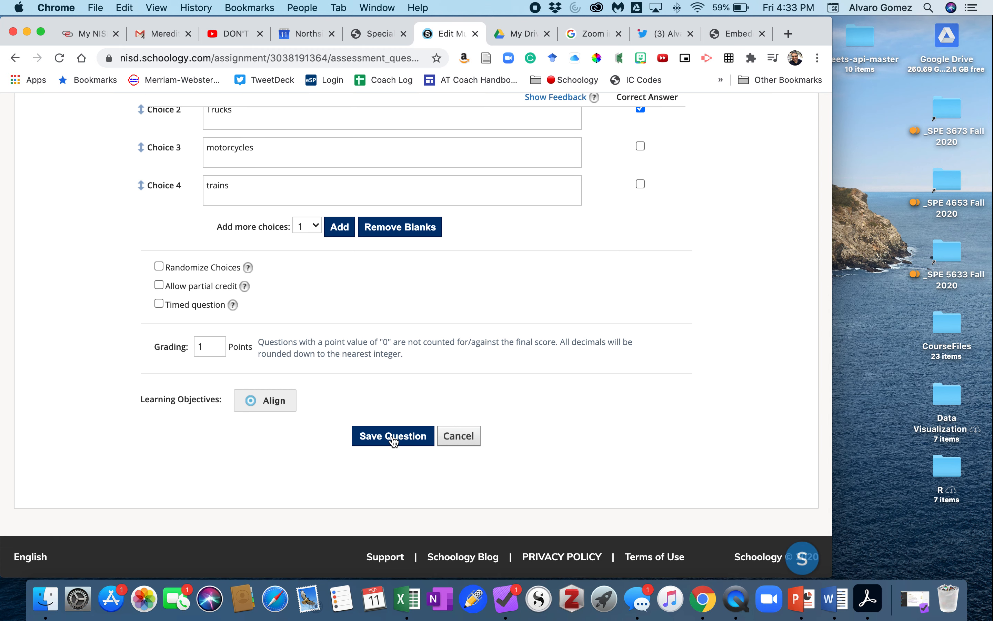
{"action": "left_click", "coordinate": [393, 439]}
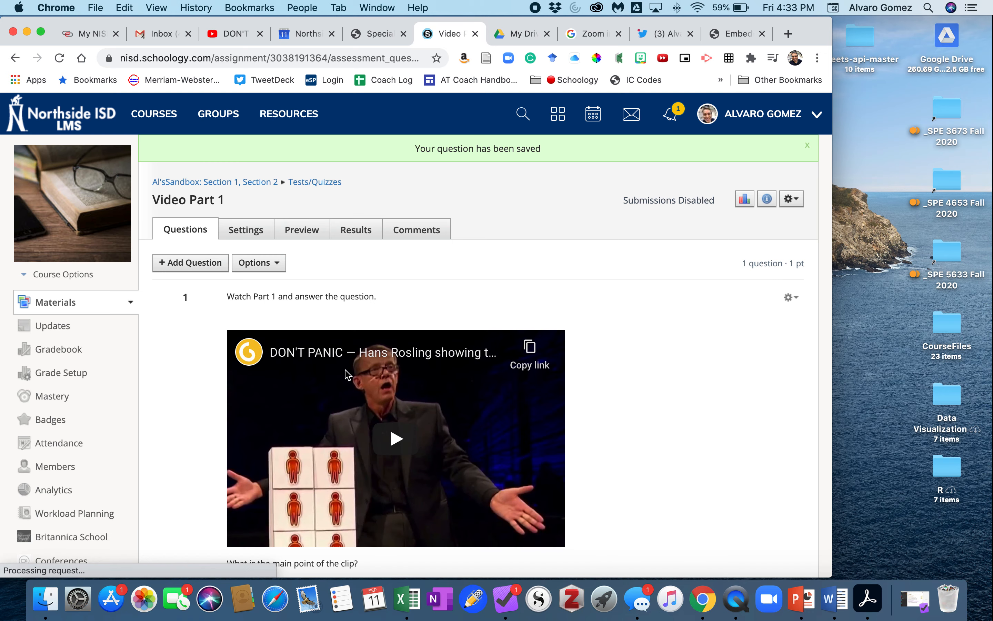
Step: Add a new multiple choice question and enter the prompt 'Watch Part II'
{"action": "scroll", "coordinate": [363, 396], "scroll_direction": "down", "scroll_amount": 4}
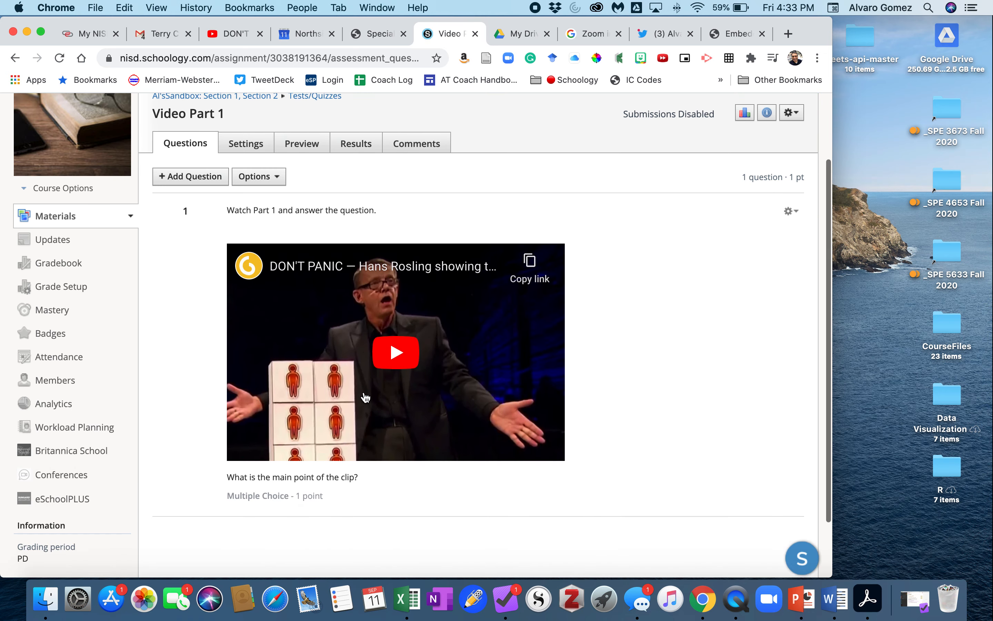
{"action": "scroll", "coordinate": [361, 396], "scroll_direction": "up", "scroll_amount": 2}
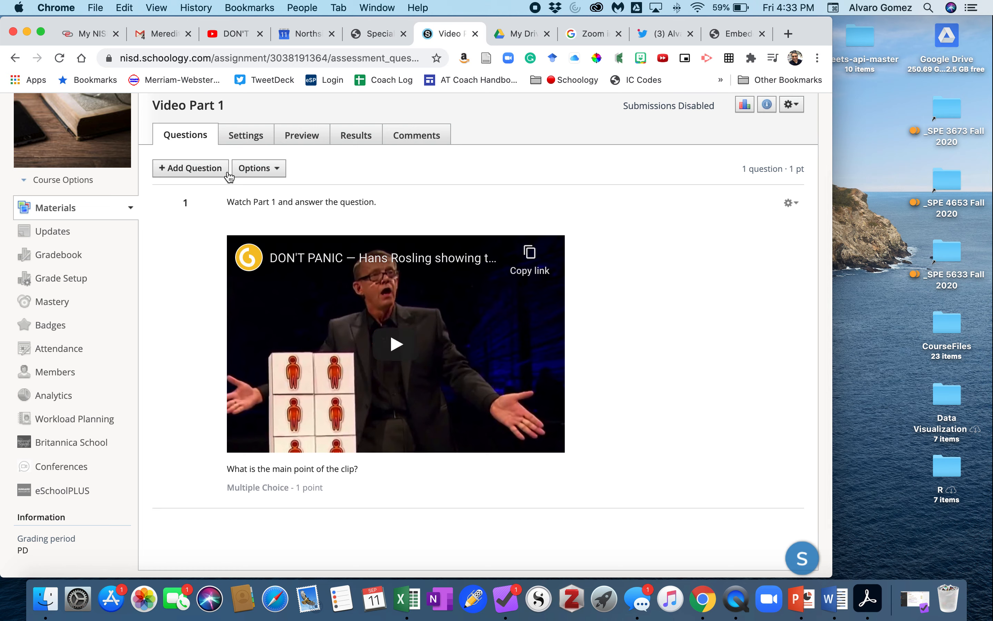
{"action": "left_click", "coordinate": [189, 173]}
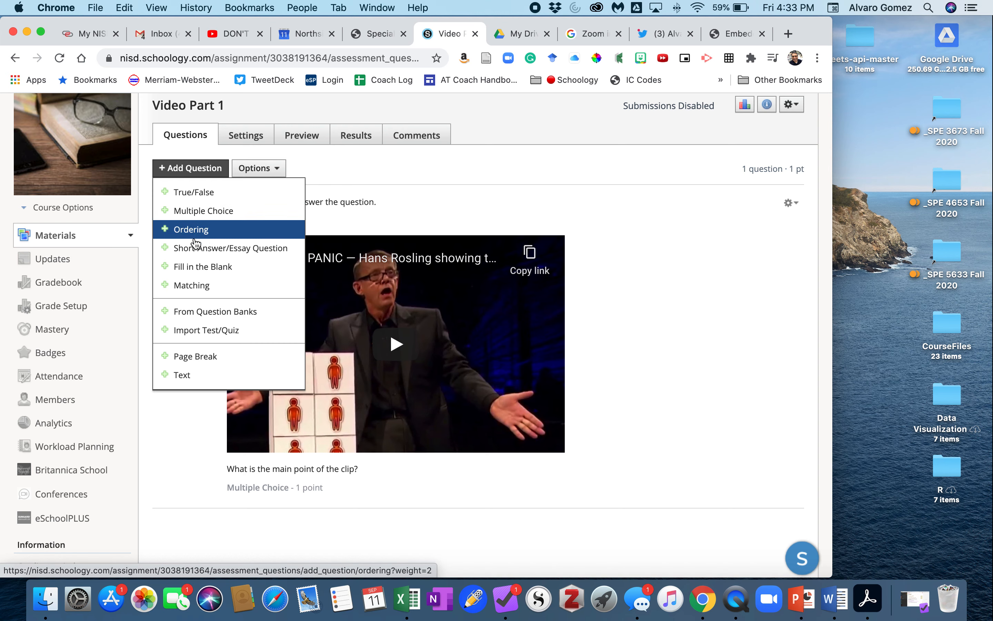
{"action": "left_click", "coordinate": [188, 212]}
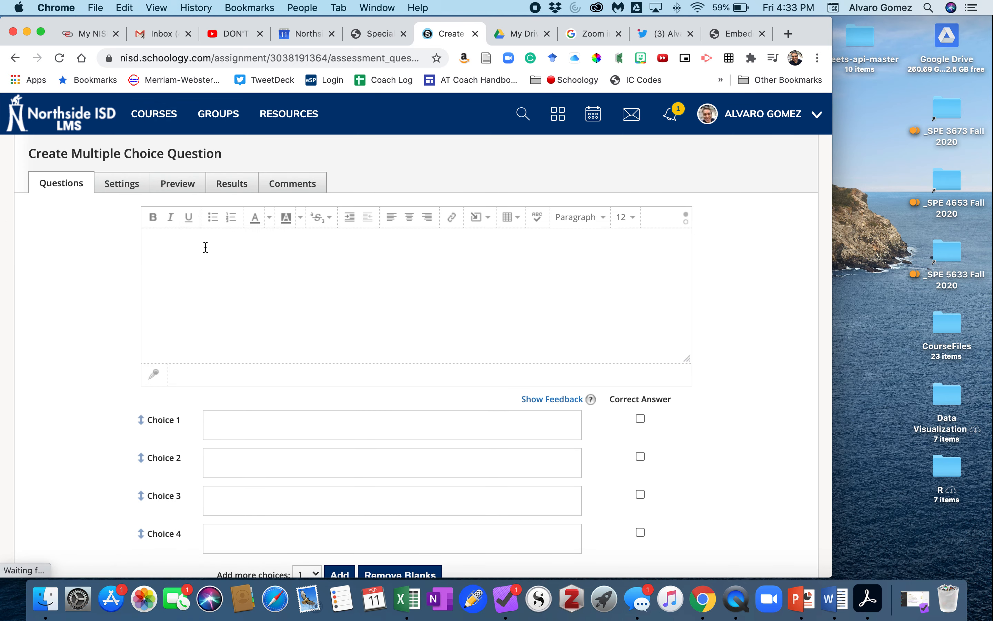
{"action": "left_click", "coordinate": [205, 246]}
{"action": "type", "text": "Watch Part II"}
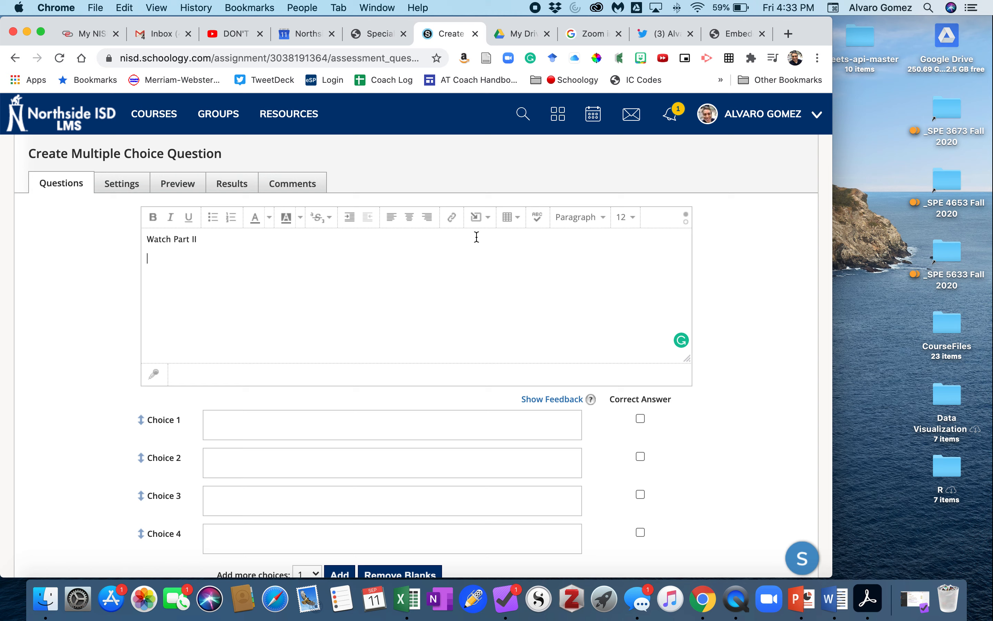
Step: Insert media from the web into the question, pasting the copied YouTube iframe embed code as the link
{"action": "left_click", "coordinate": [486, 222]}
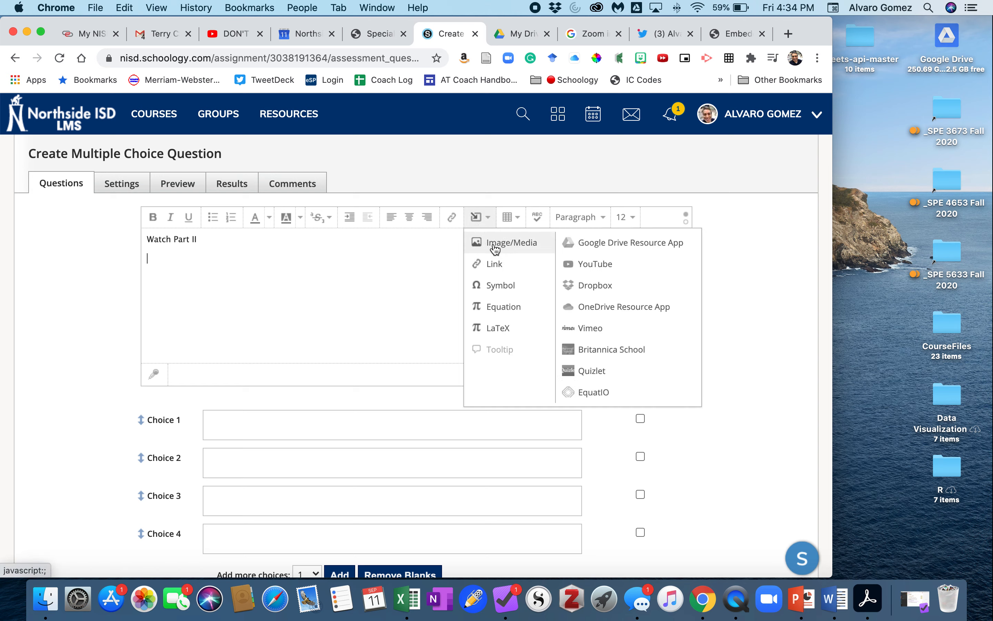
{"action": "left_click", "coordinate": [511, 246]}
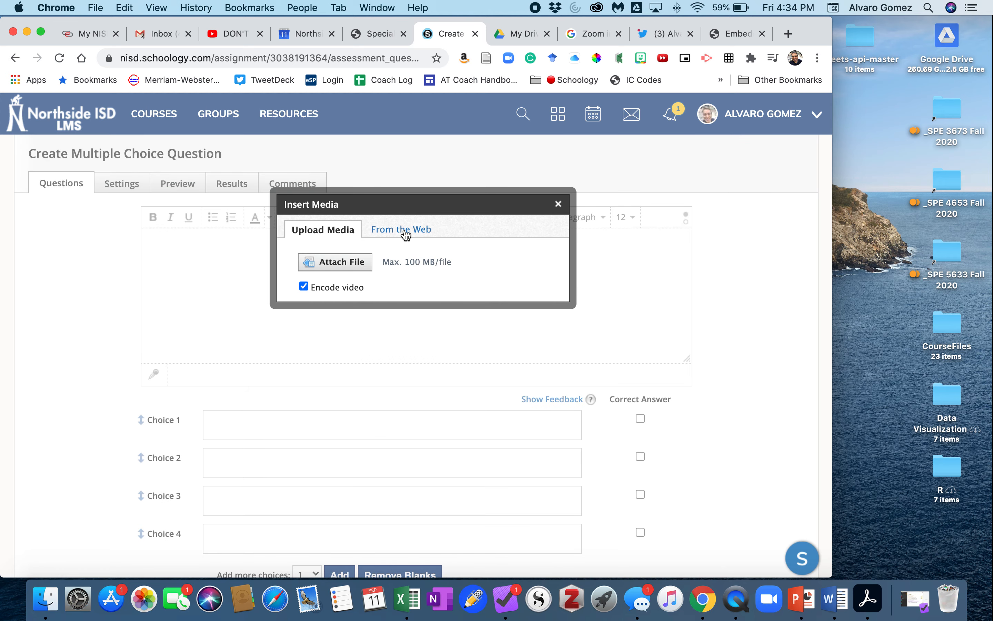
{"action": "left_click", "coordinate": [406, 236]}
{"action": "left_click", "coordinate": [436, 249]}
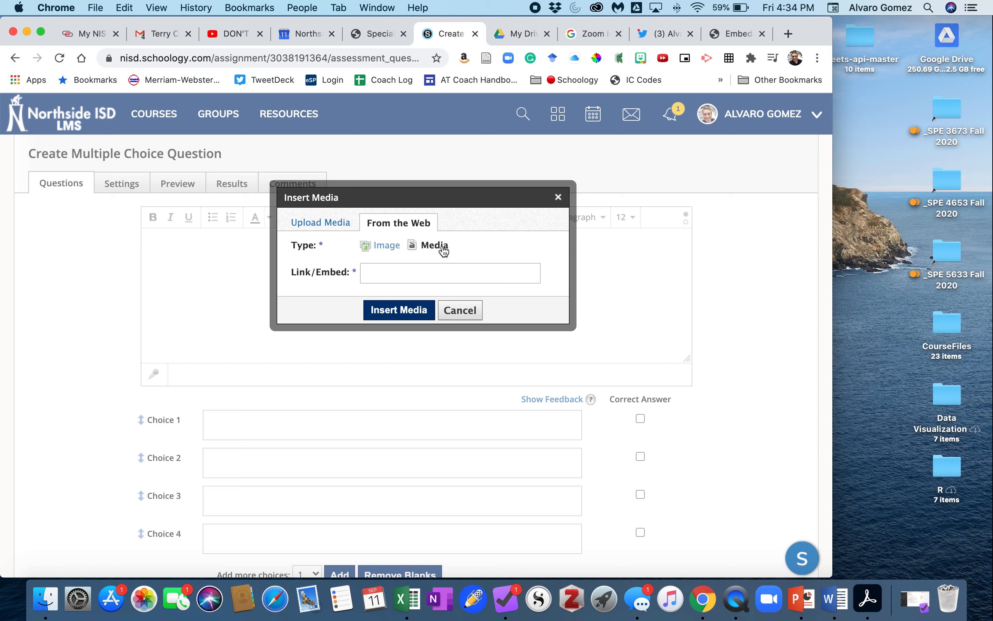
{"action": "left_click", "coordinate": [424, 272]}
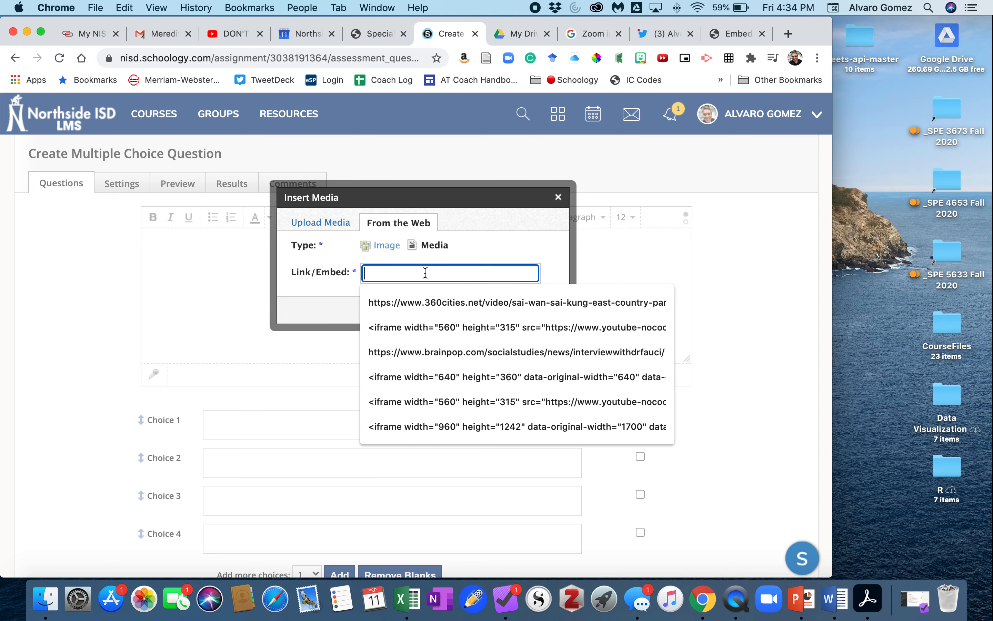
{"action": "key", "text": "super+v"}
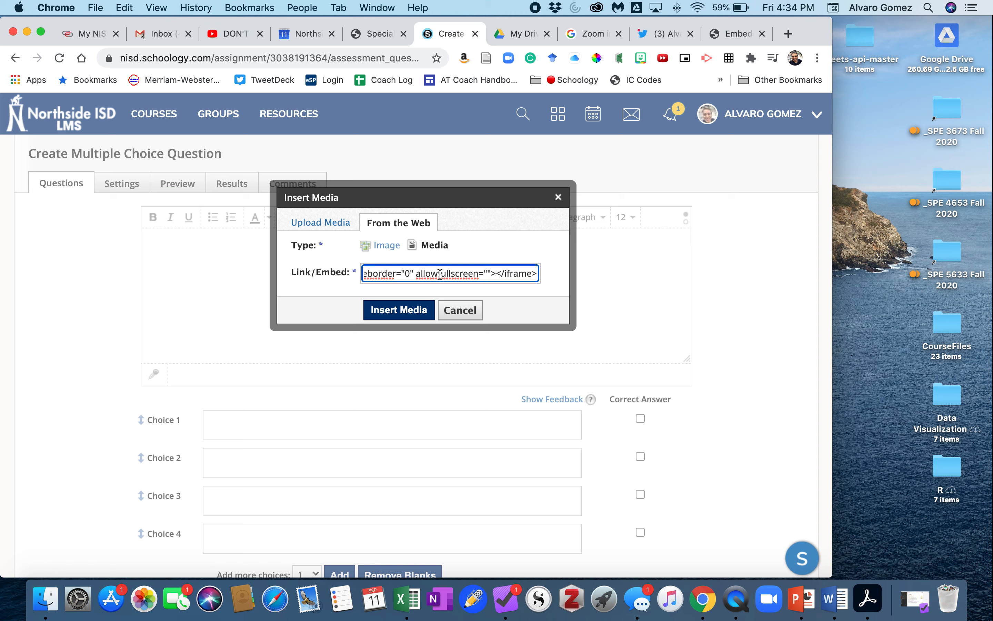
Step: Change the embed code's start time to 900
{"action": "scroll", "coordinate": [444, 274], "scroll_direction": "left", "scroll_amount": 3}
{"action": "scroll", "coordinate": [445, 275], "scroll_direction": "right", "scroll_amount": 1}
{"action": "scroll", "coordinate": [444, 274], "scroll_direction": "left", "scroll_amount": 5}
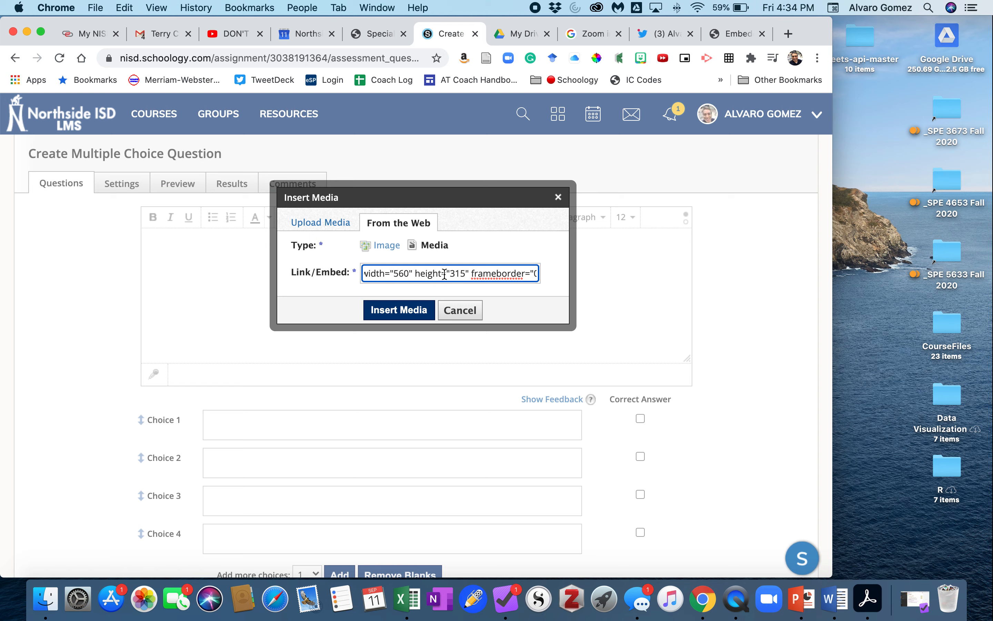
{"action": "scroll", "coordinate": [444, 274], "scroll_direction": "left", "scroll_amount": 6}
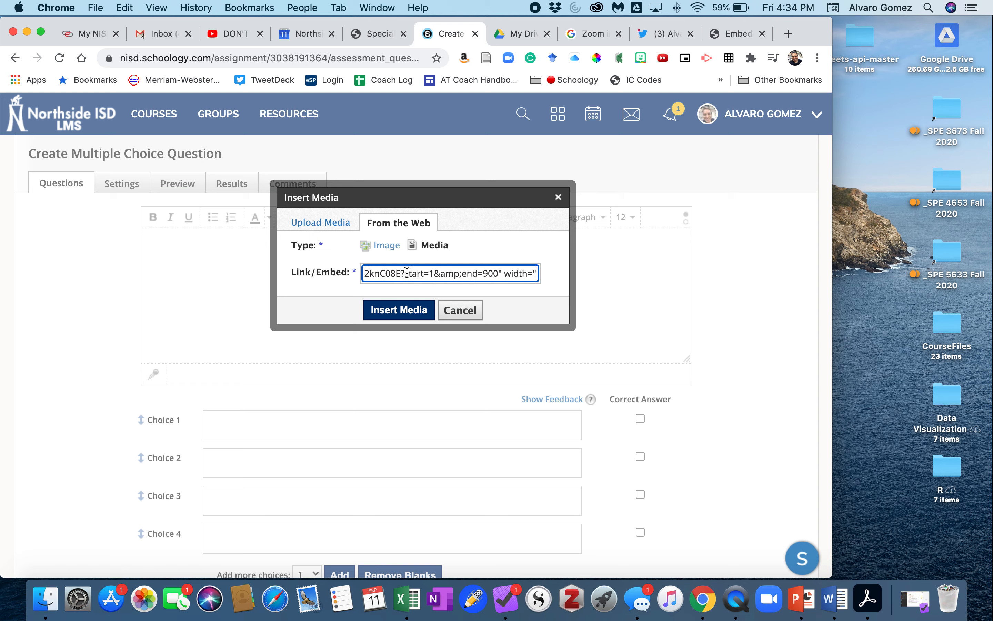
{"action": "double_click", "coordinate": [434, 283]}
{"action": "type", "text": "900"}
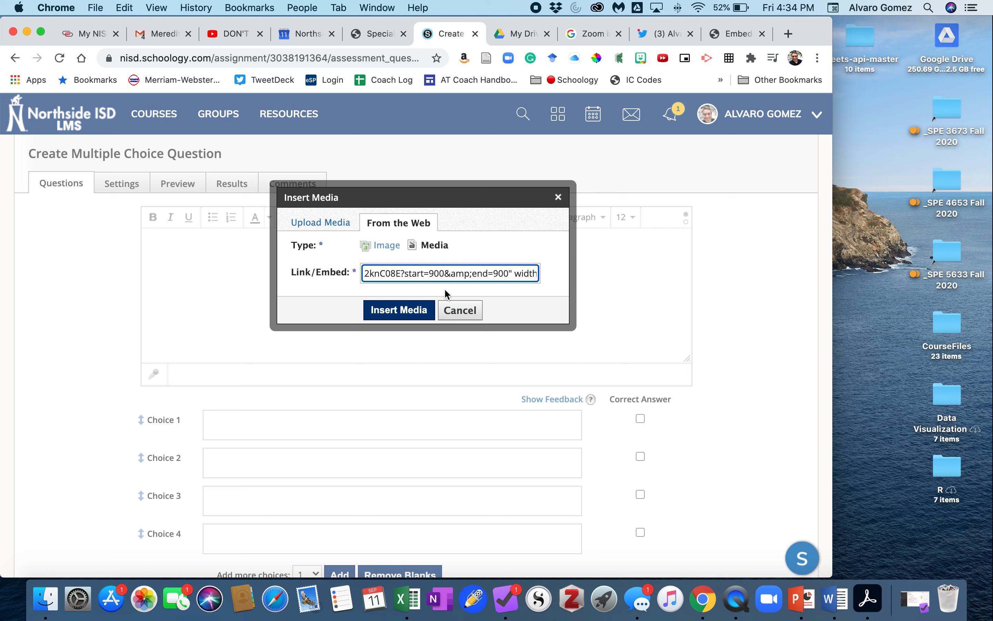
Step: Calculate 30 × 60 in the Calculator widget
{"action": "scroll", "coordinate": [446, 290], "scroll_direction": "right", "scroll_amount": 5}
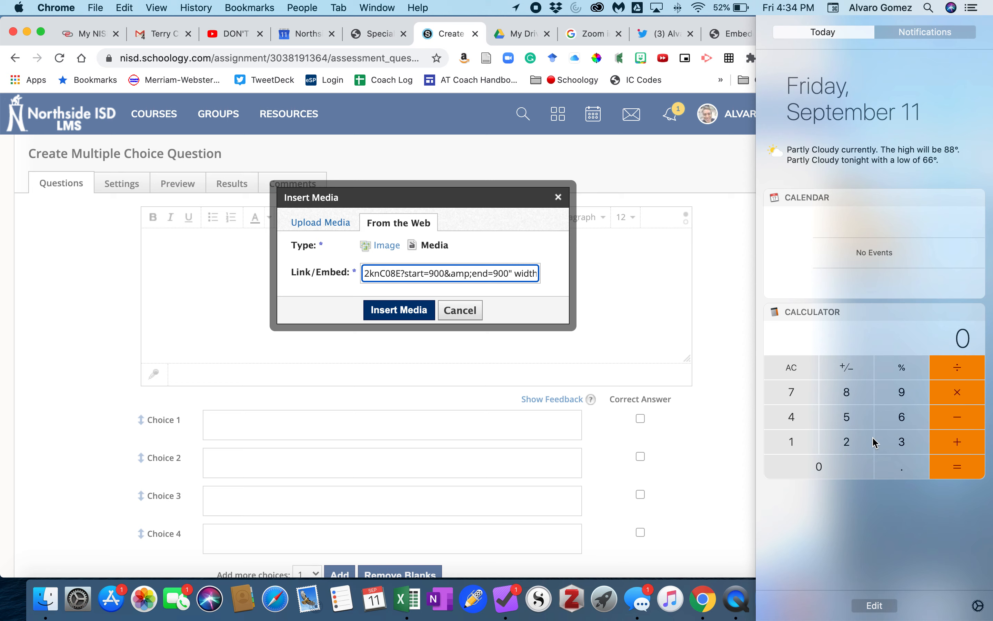
{"action": "left_click", "coordinate": [905, 446]}
{"action": "left_click", "coordinate": [842, 470]}
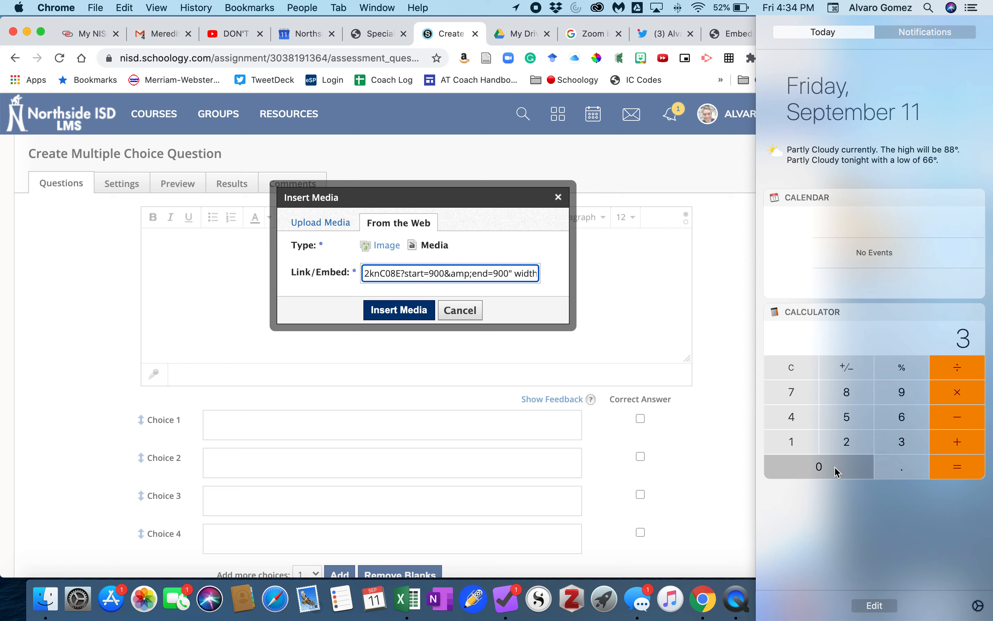
{"action": "left_click", "coordinate": [961, 392]}
{"action": "left_click", "coordinate": [903, 417]}
{"action": "left_click", "coordinate": [841, 467]}
{"action": "left_click", "coordinate": [965, 470]}
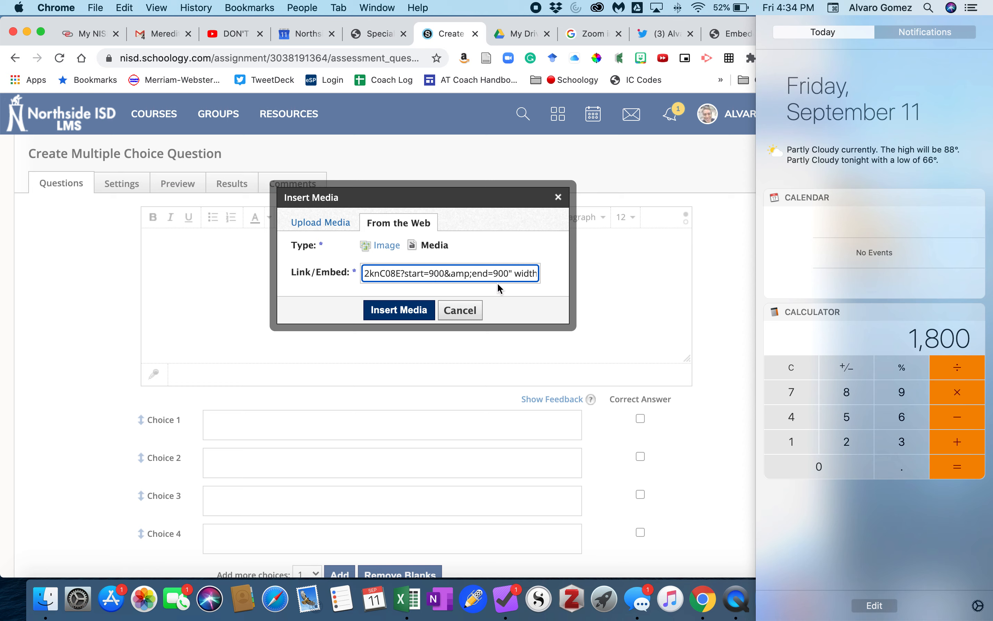
Step: Change the embed code's end time to 1800 and insert the media
{"action": "left_click", "coordinate": [506, 273]}
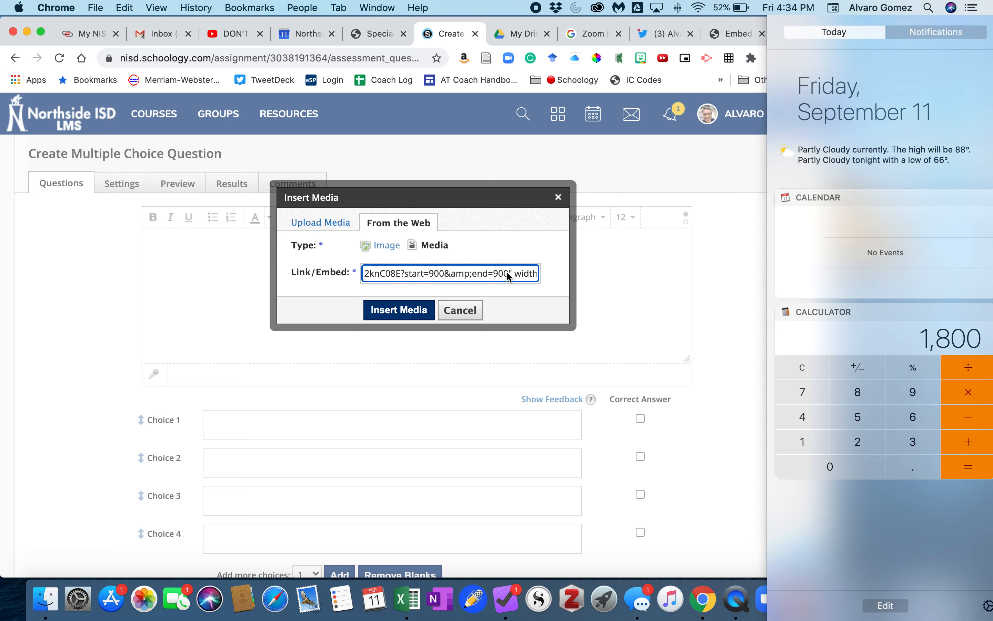
{"action": "key", "text": "BackSpace"}
{"action": "key", "text": "BackSpace"}
{"action": "key", "text": "BackSpace"}
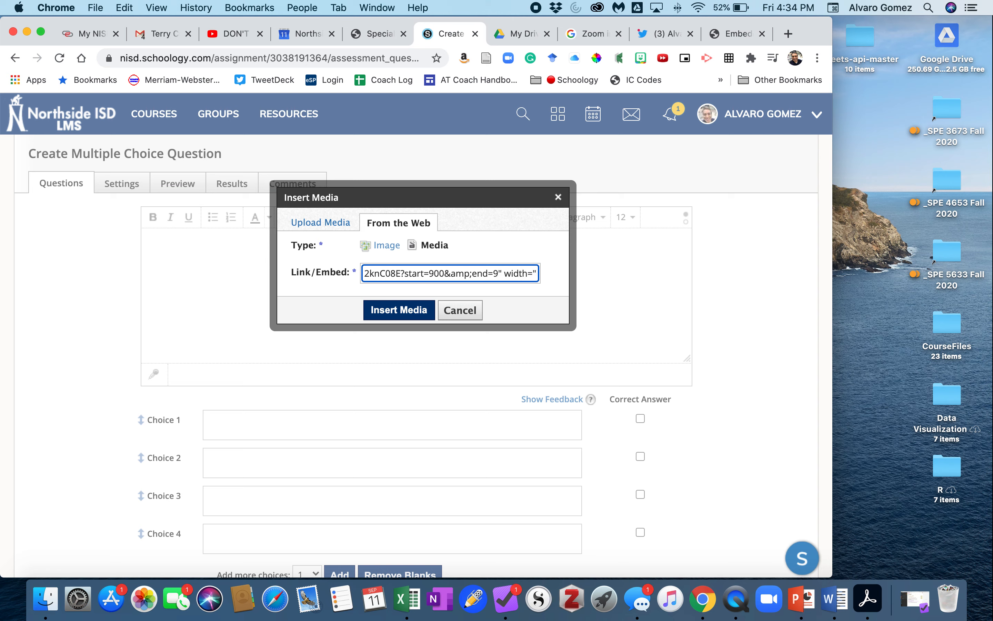
{"action": "type", "text": "1800"}
{"action": "left_click", "coordinate": [400, 313]}
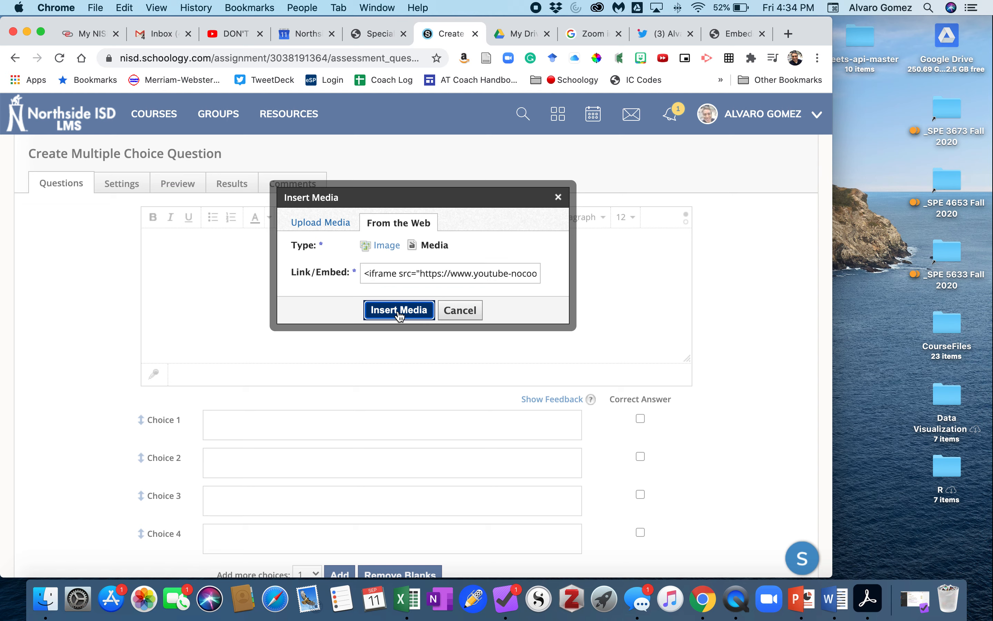
Step: Add the question text 'What is the main point?' below the embedded video
{"action": "scroll", "coordinate": [283, 286], "scroll_direction": "down", "scroll_amount": 5}
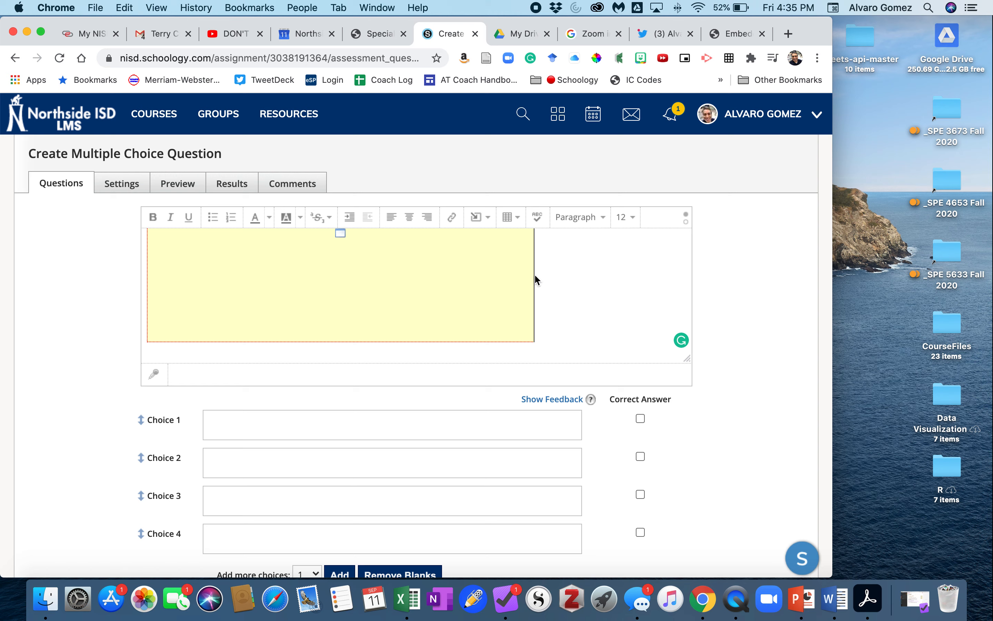
{"action": "key", "text": "Return"}
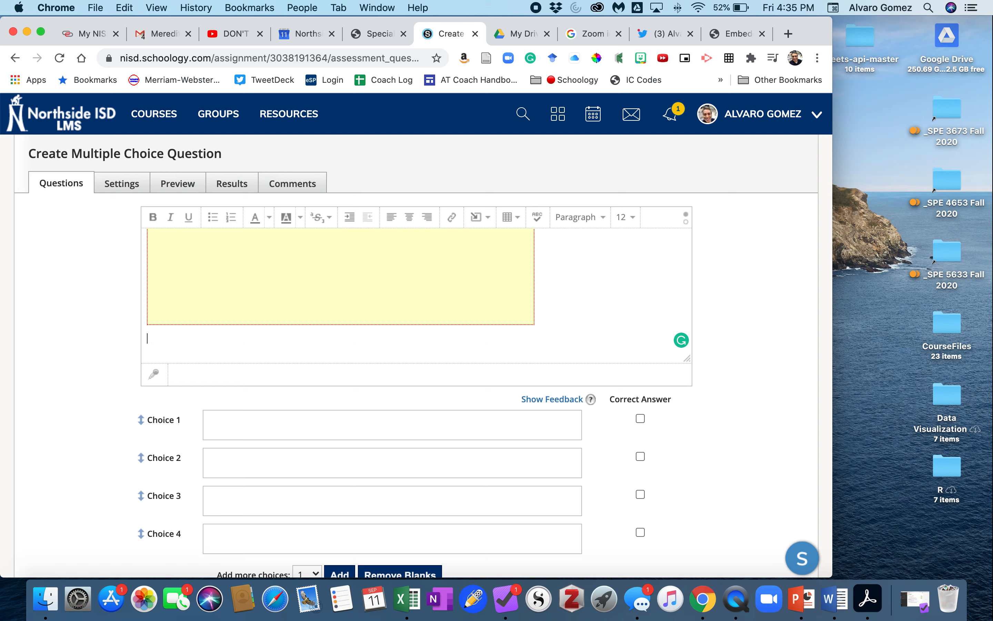
{"action": "type", "text": "What is th3 main"}
{"action": "type", "text": " main"}
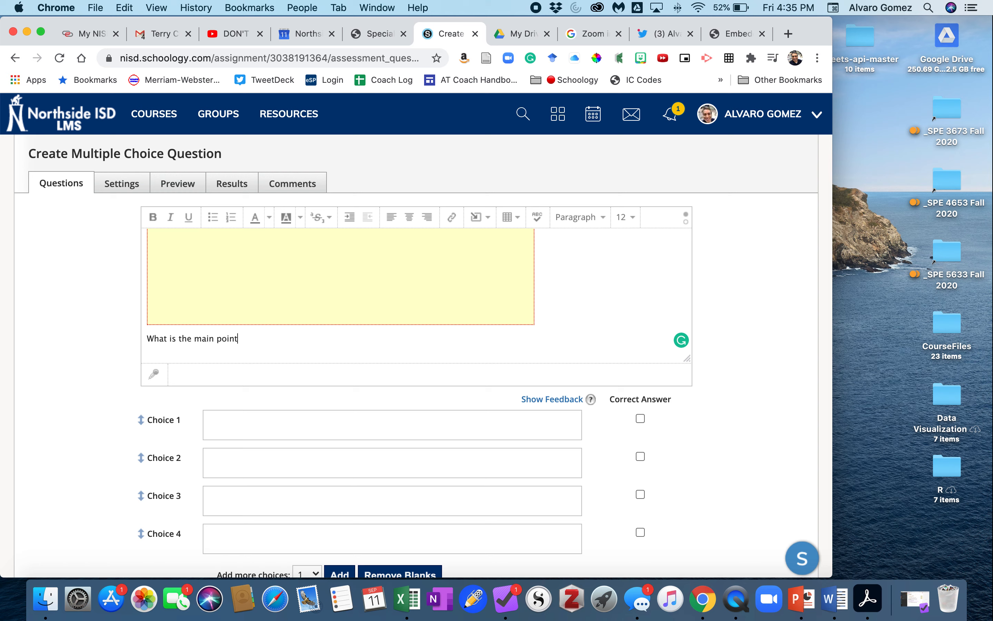
Step: Enter the choices Cats, Dogs, Ferret and Horse, and mark Ferret as the correct answer
{"action": "left_click", "coordinate": [366, 428]}
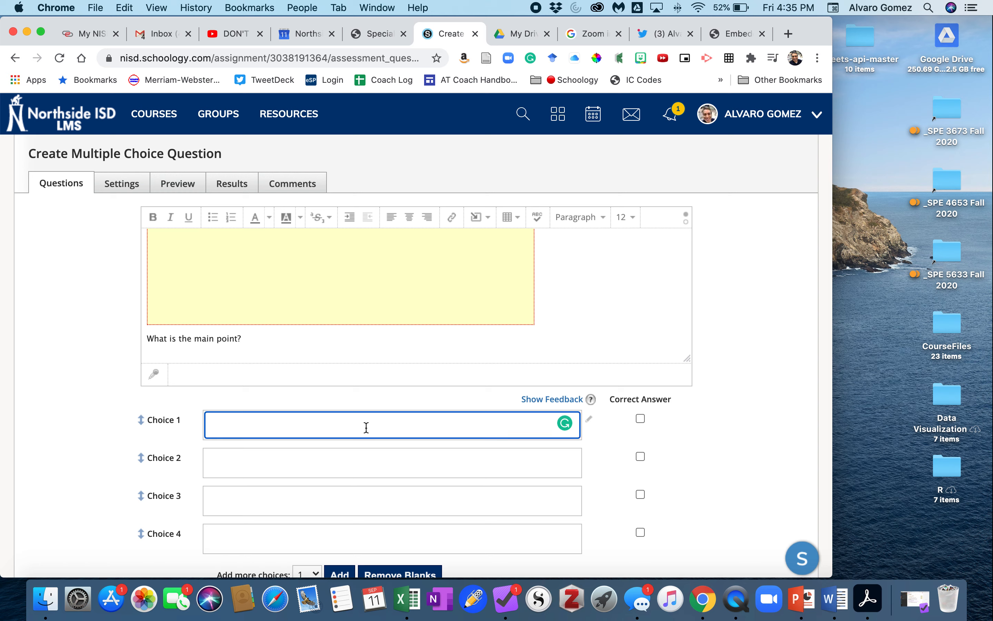
{"action": "type", "text": "CAts"}
{"action": "left_click", "coordinate": [355, 463]}
{"action": "type", "text": "Dogs"}
{"action": "left_click", "coordinate": [316, 499]}
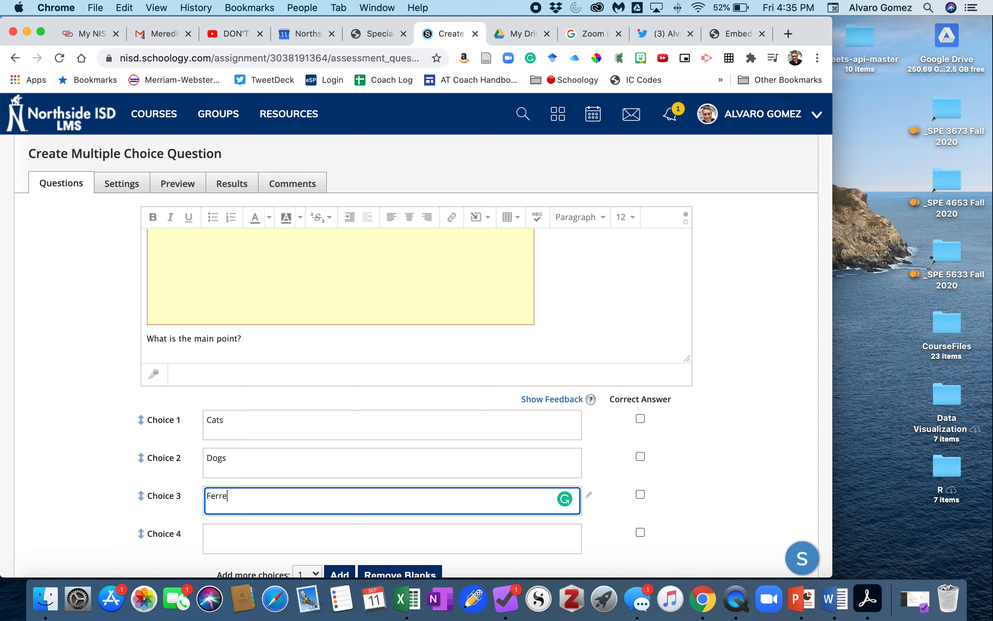
{"action": "left_click", "coordinate": [292, 537]}
{"action": "type", "text": "H"}
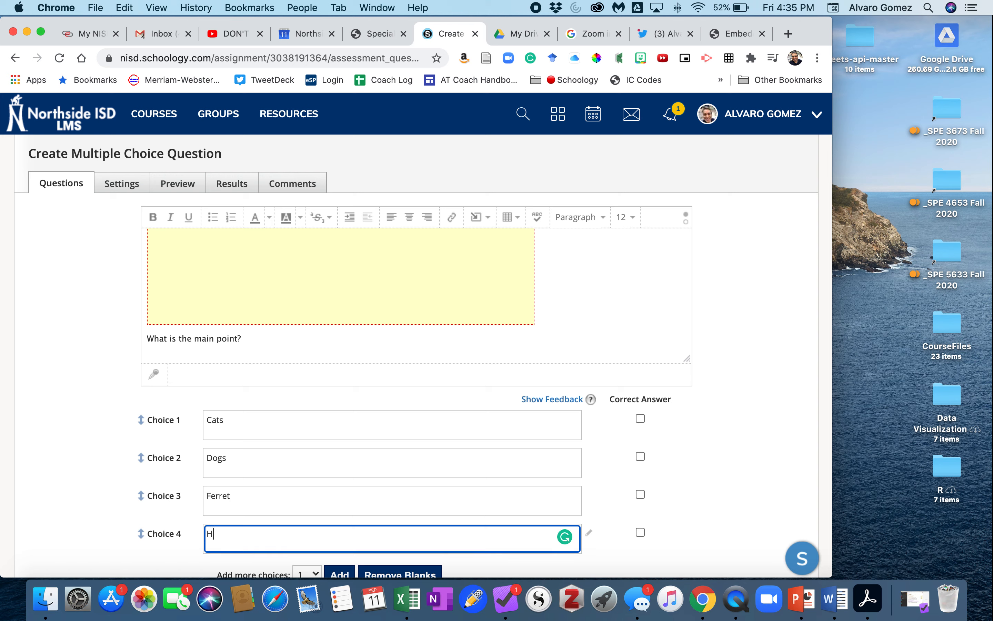
{"action": "left_click", "coordinate": [641, 494]}
Step: Create the multiple choice question
{"action": "scroll", "coordinate": [663, 482], "scroll_direction": "down", "scroll_amount": 5}
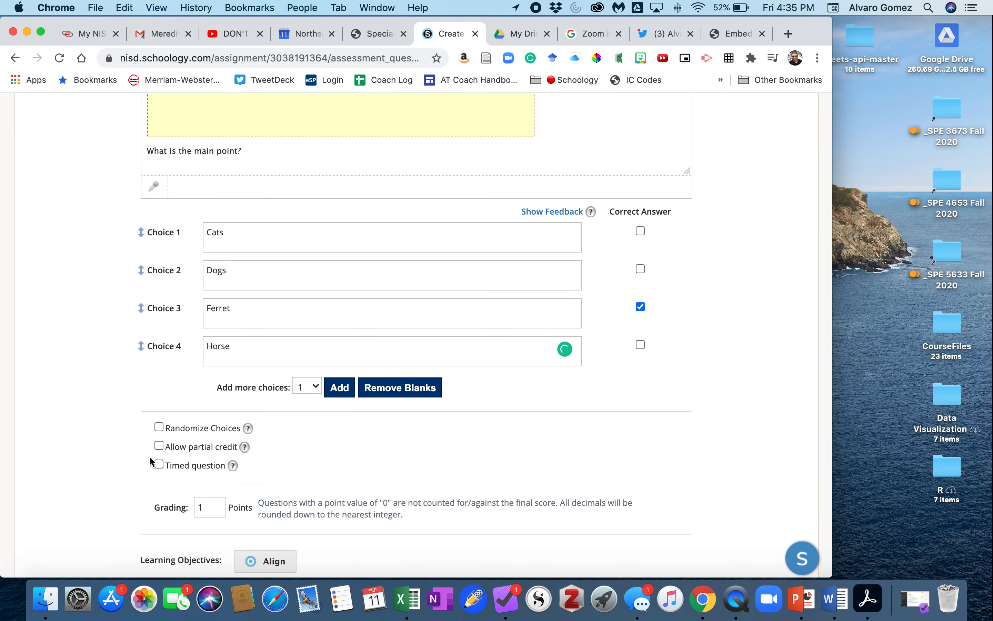
{"action": "scroll", "coordinate": [149, 456], "scroll_direction": "down", "scroll_amount": 4}
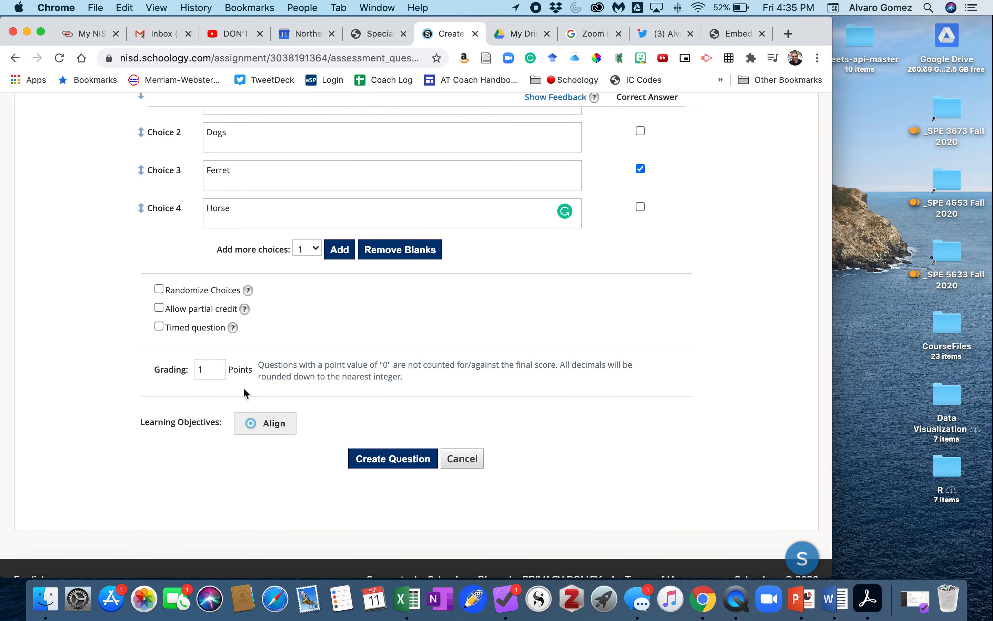
{"action": "left_click", "coordinate": [386, 464]}
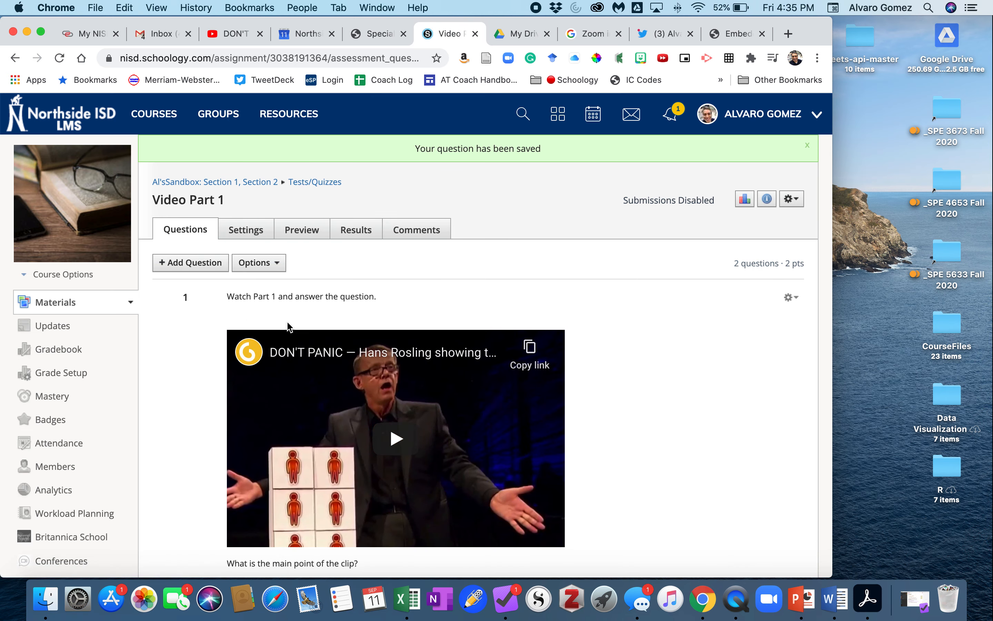
Step: Play the Part II video in question 2 to check where the clip starts
{"action": "scroll", "coordinate": [247, 394], "scroll_direction": "down", "scroll_amount": 5}
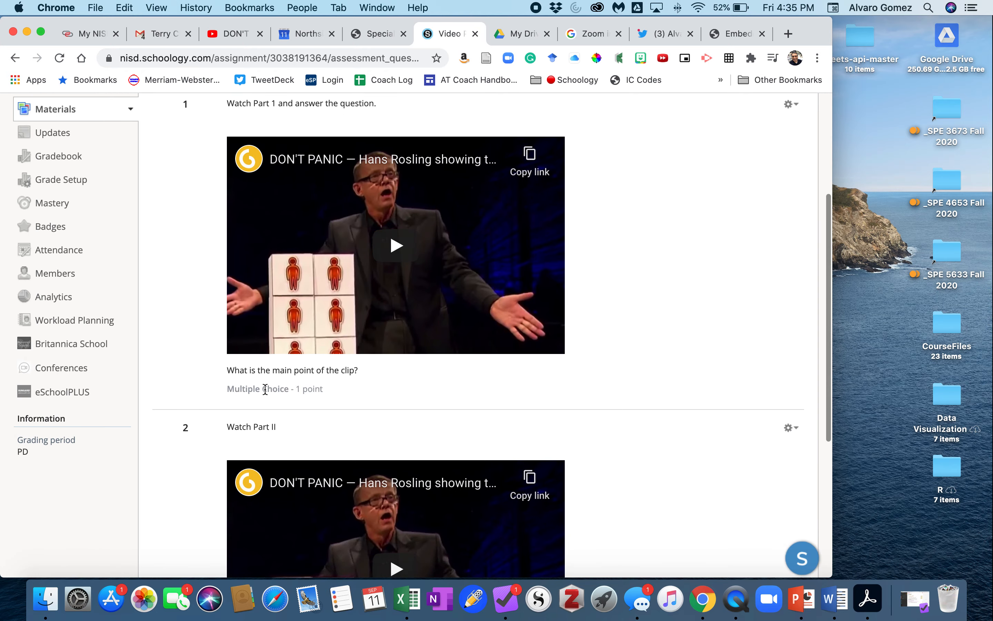
{"action": "scroll", "coordinate": [266, 392], "scroll_direction": "down", "scroll_amount": 3}
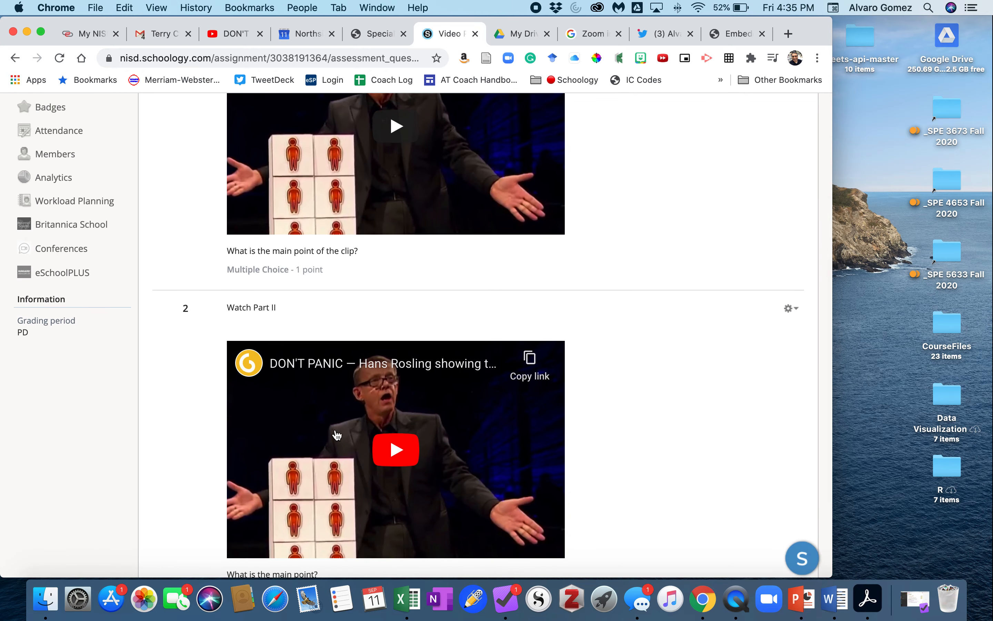
{"action": "scroll", "coordinate": [346, 436], "scroll_direction": "down", "scroll_amount": 4}
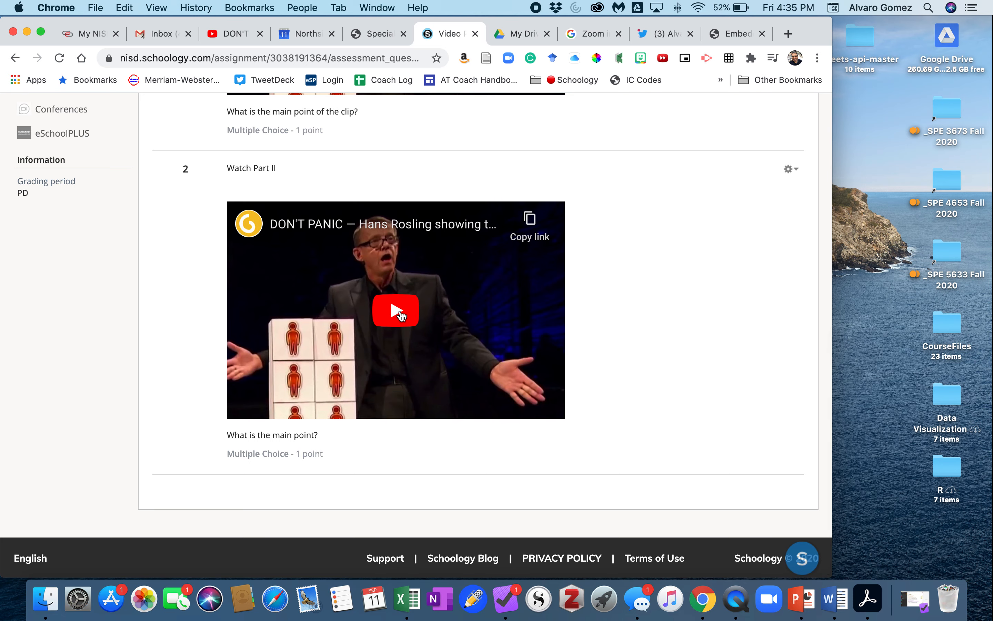
{"action": "scroll", "coordinate": [402, 316], "scroll_direction": "down", "scroll_amount": 1}
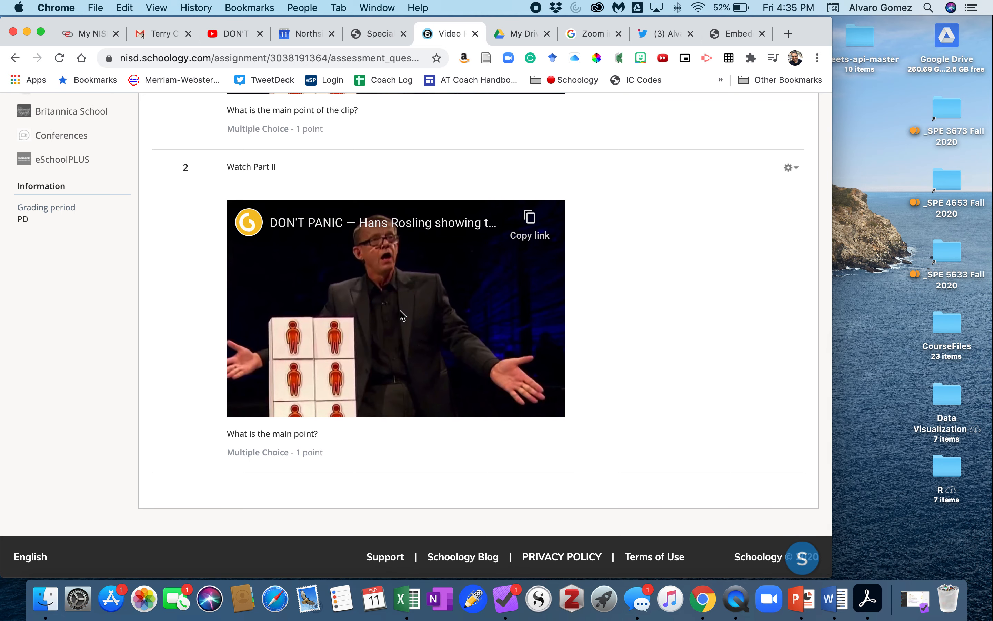
{"action": "left_click", "coordinate": [402, 316]}
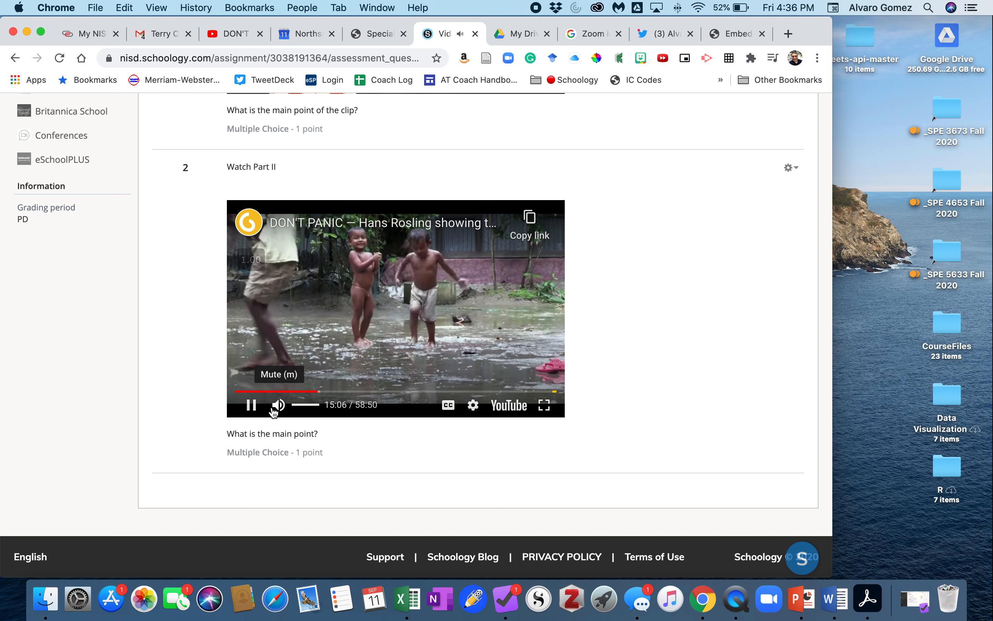
{"action": "left_click", "coordinate": [251, 404]}
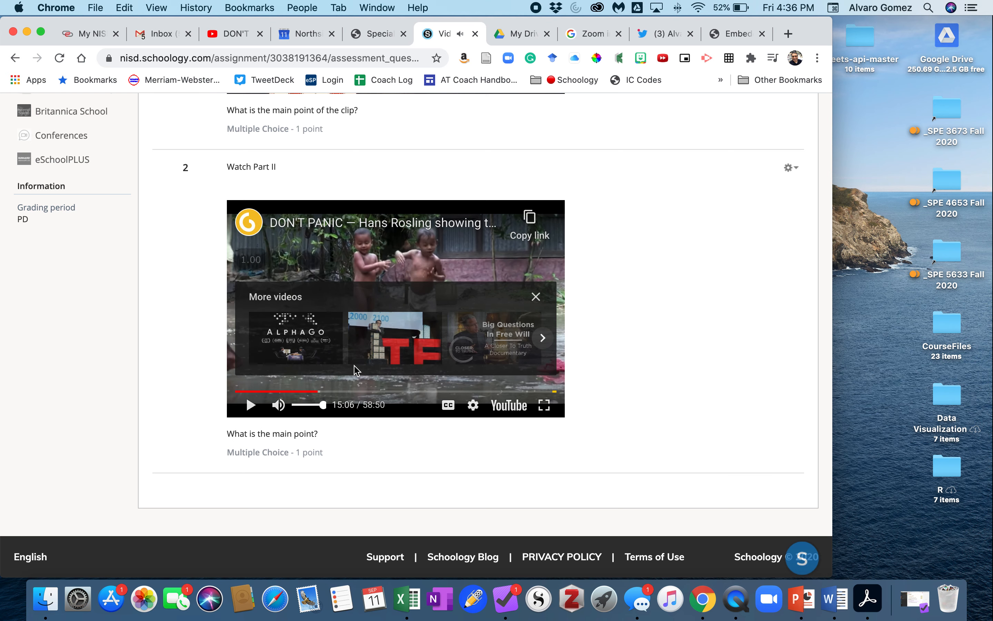
{"action": "left_click", "coordinate": [536, 297]}
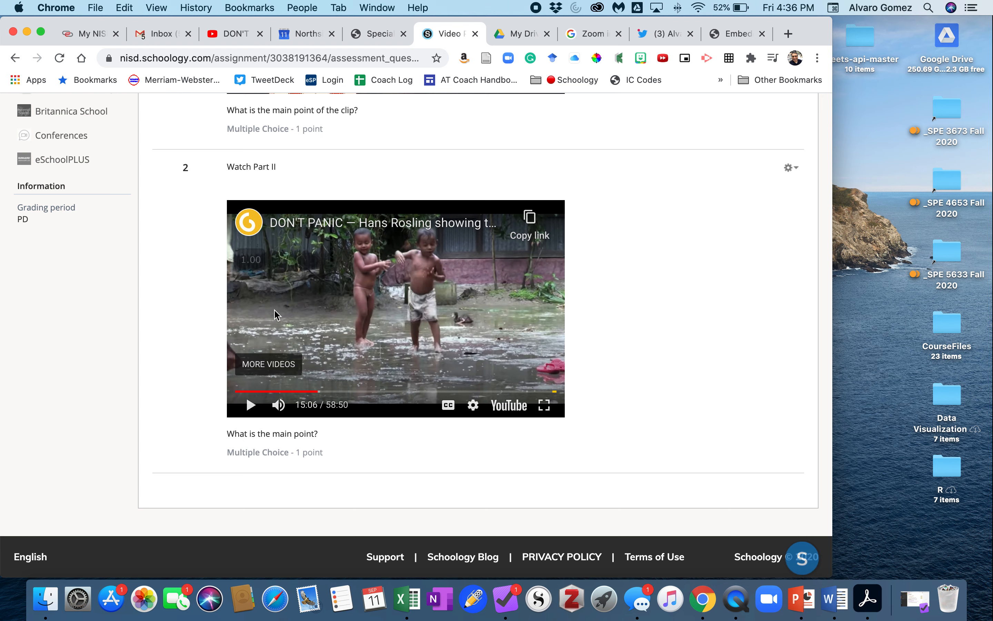
{"action": "scroll", "coordinate": [195, 324], "scroll_direction": "up", "scroll_amount": 5}
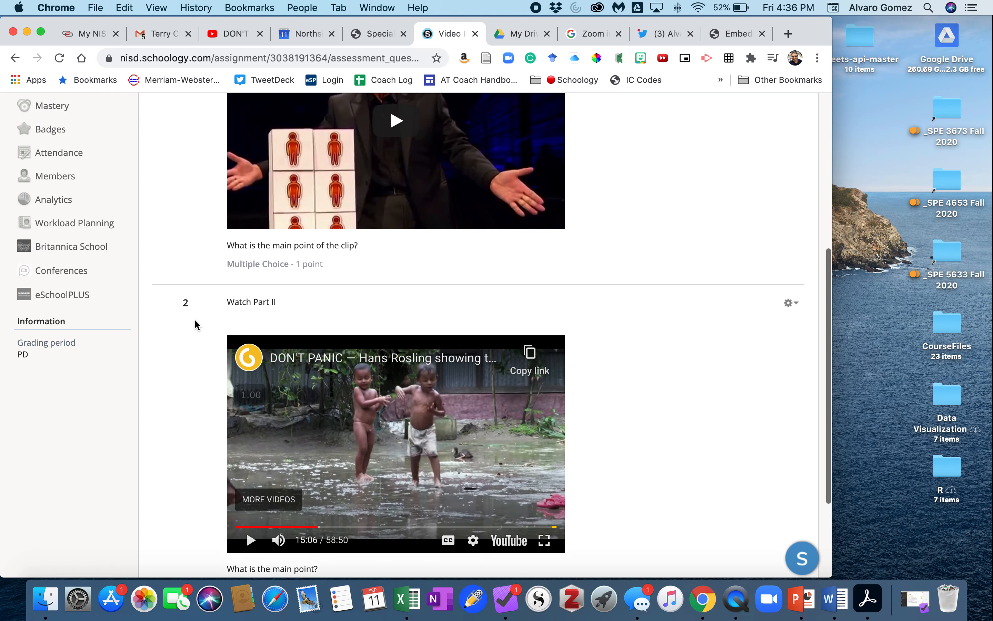
{"action": "scroll", "coordinate": [195, 324], "scroll_direction": "down", "scroll_amount": 3}
{"action": "scroll", "coordinate": [210, 369], "scroll_direction": "down", "scroll_amount": 4}
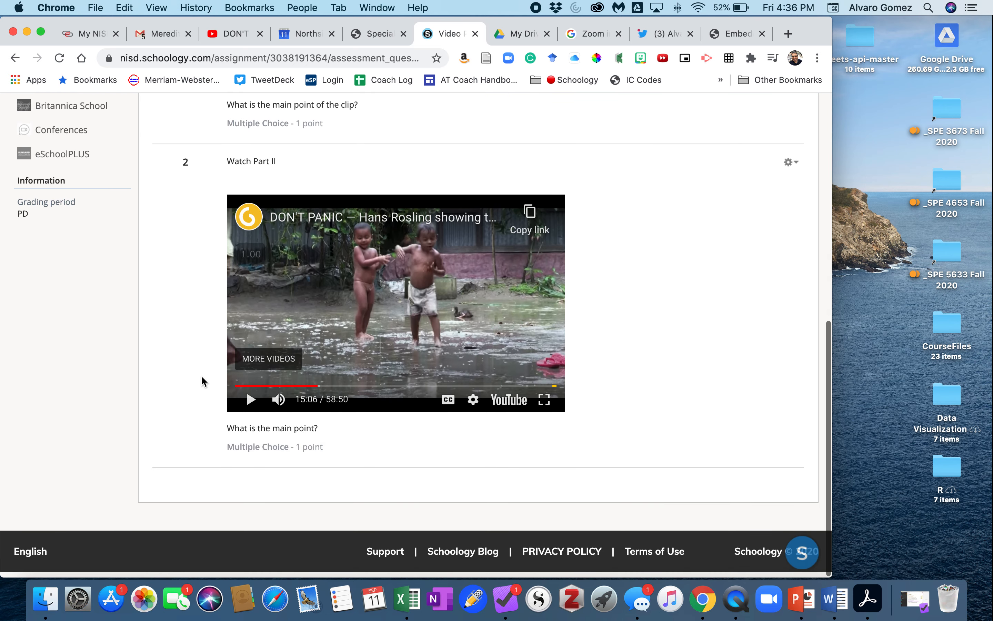
{"action": "scroll", "coordinate": [203, 356], "scroll_direction": "up", "scroll_amount": 3}
{"action": "scroll", "coordinate": [204, 356], "scroll_direction": "up", "scroll_amount": 10}
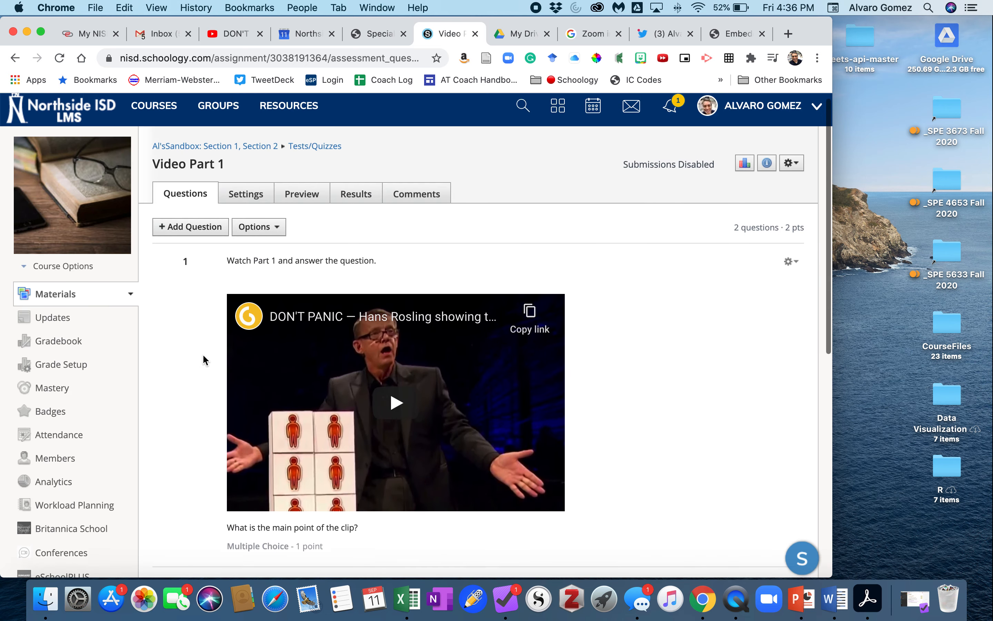
Step: Add a new multiple choice question and enter the prompt 'Watch Part 3'
{"action": "left_click", "coordinate": [187, 238]}
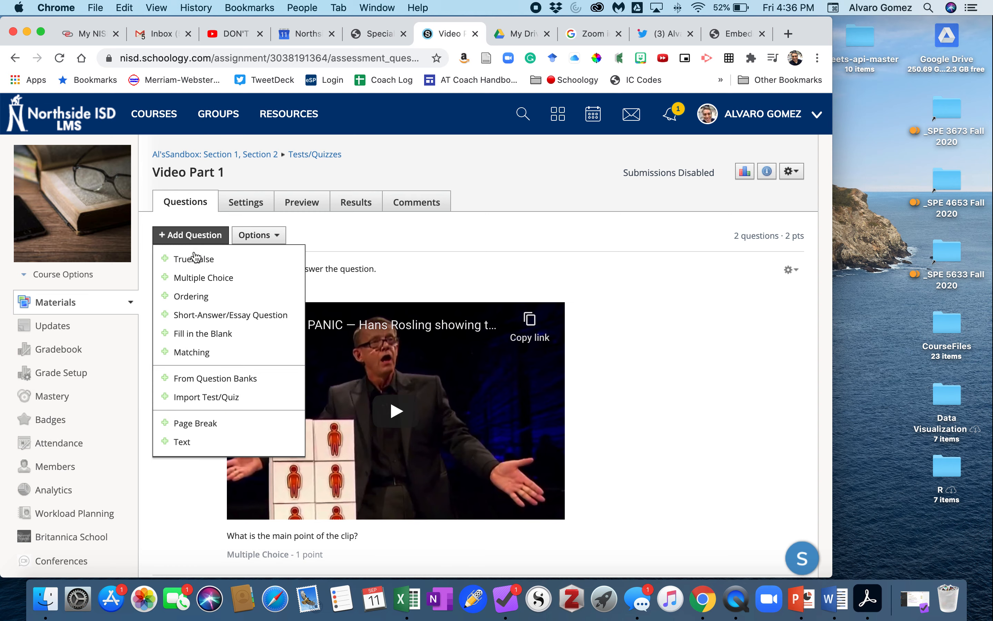
{"action": "left_click", "coordinate": [208, 279]}
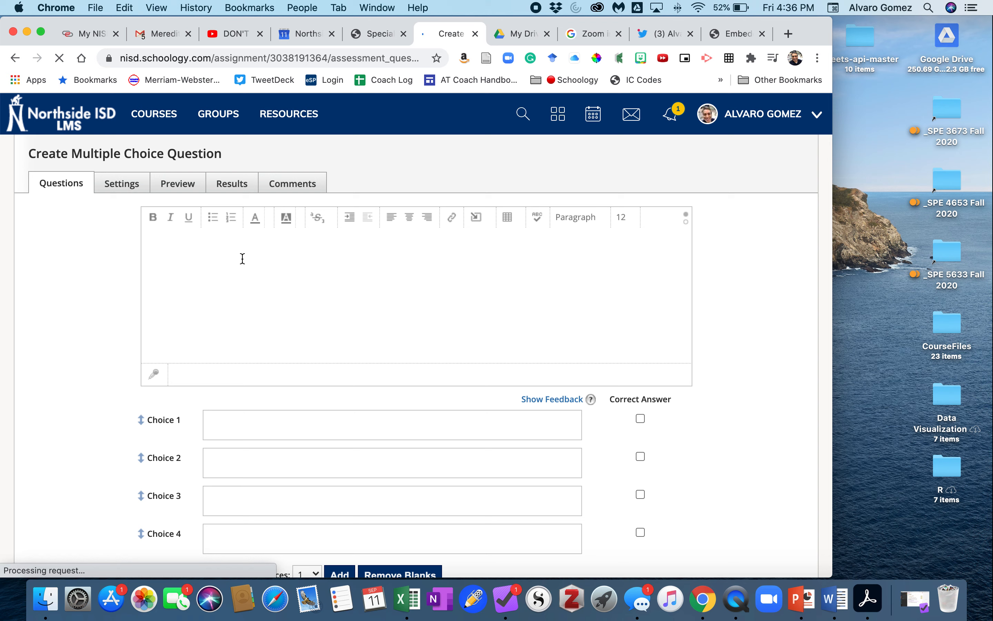
{"action": "type", "text": "Watch Part 3"}
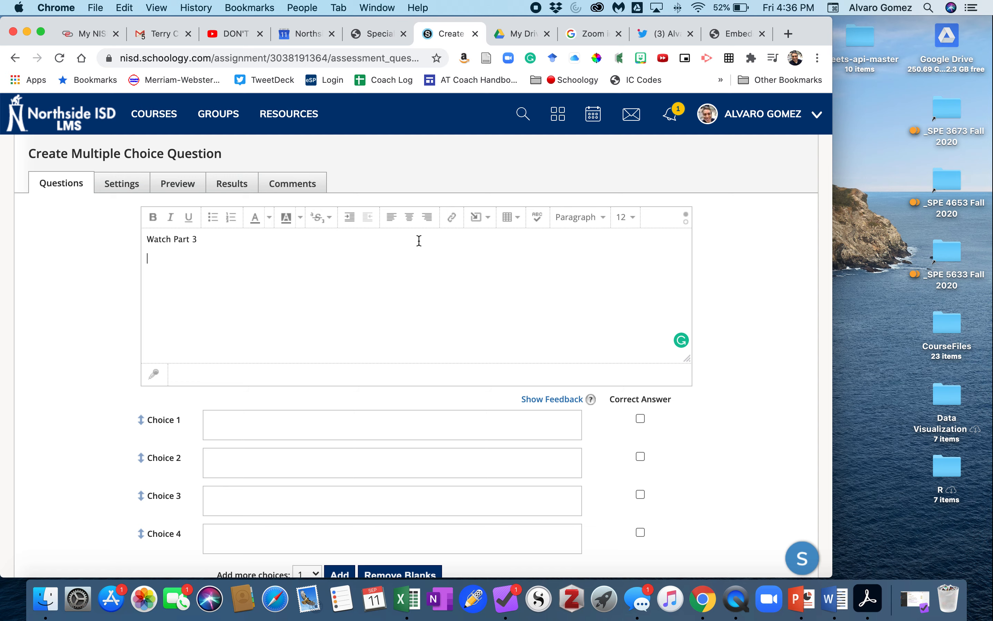
Step: Insert web media into the question prompt and paste the YouTube embed code
{"action": "left_click", "coordinate": [478, 220]}
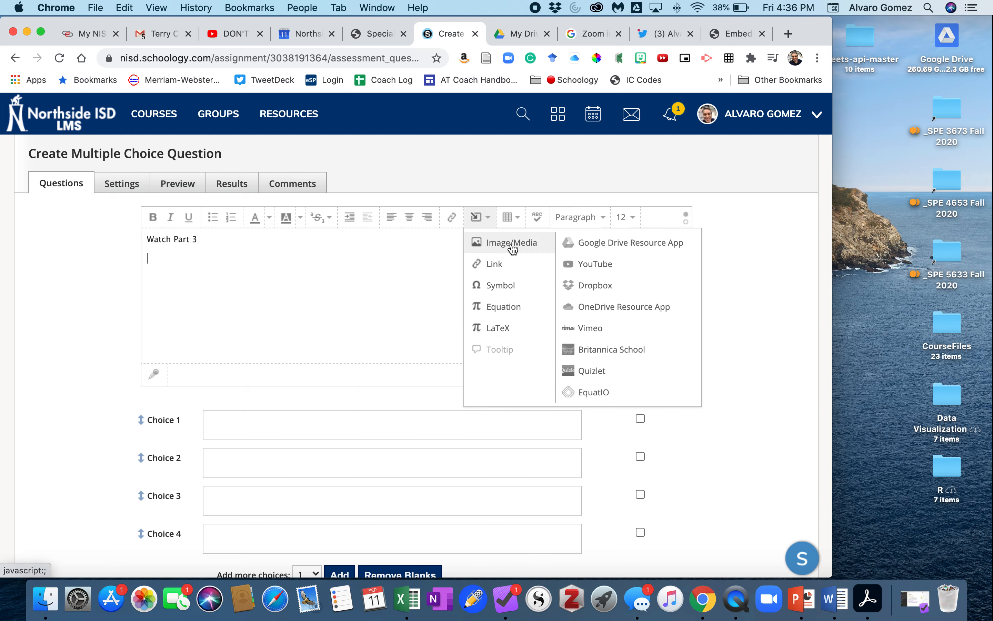
{"action": "left_click", "coordinate": [511, 249]}
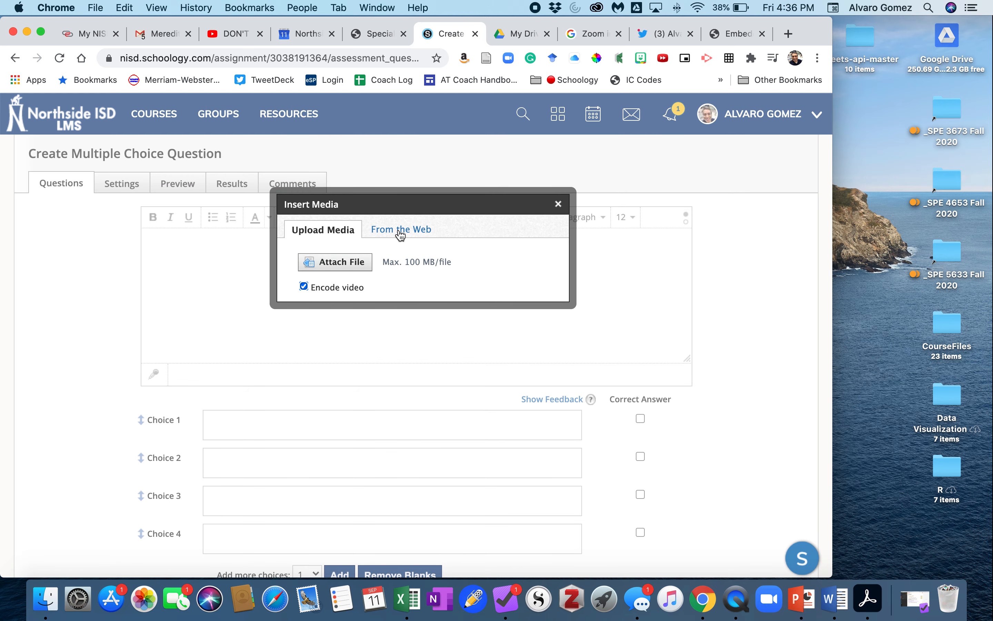
{"action": "left_click", "coordinate": [400, 235]}
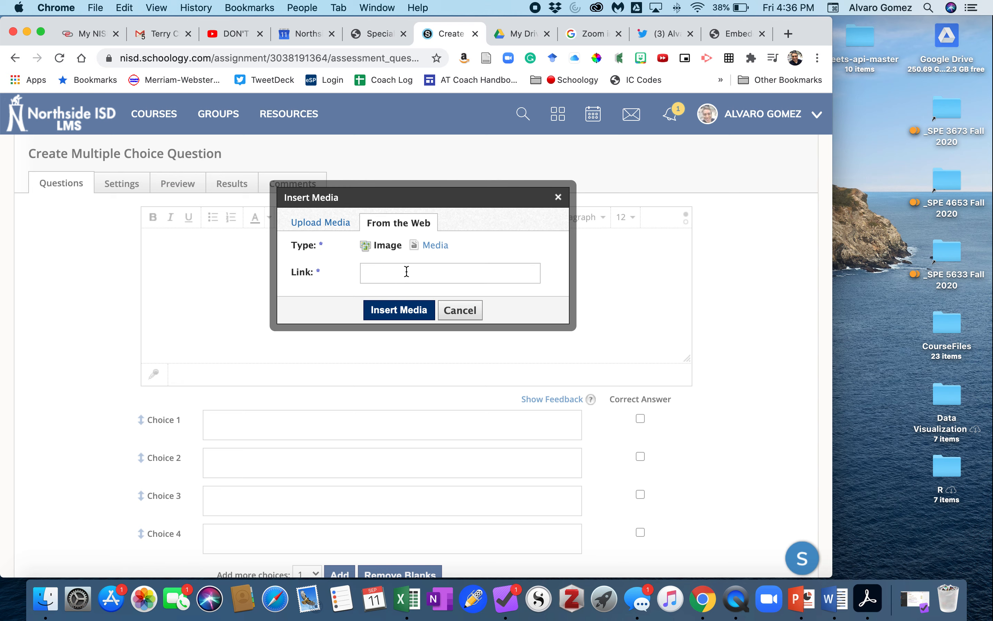
{"action": "left_click", "coordinate": [434, 246]}
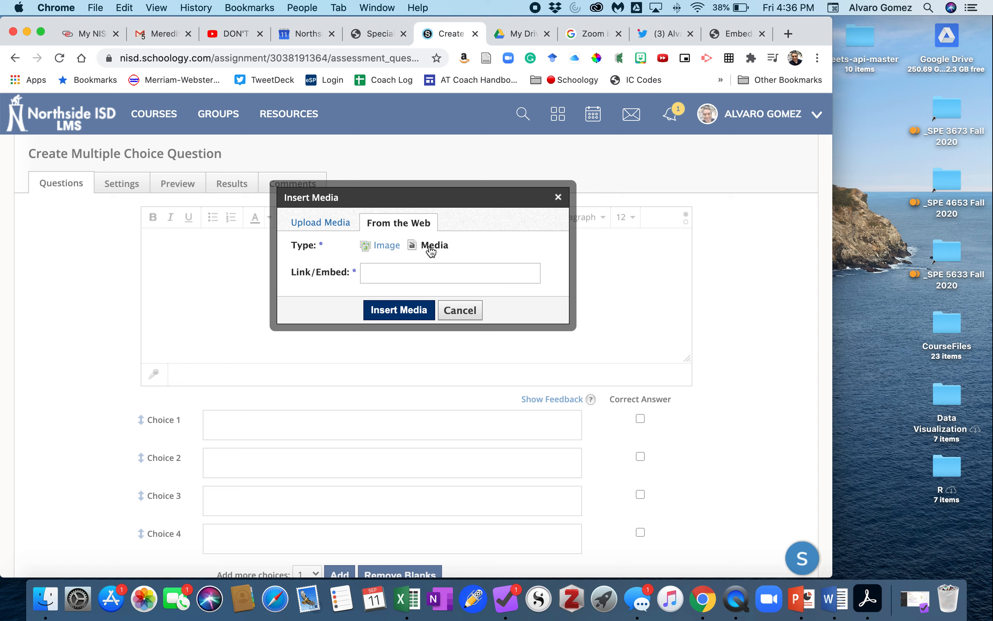
{"action": "left_click", "coordinate": [409, 274]}
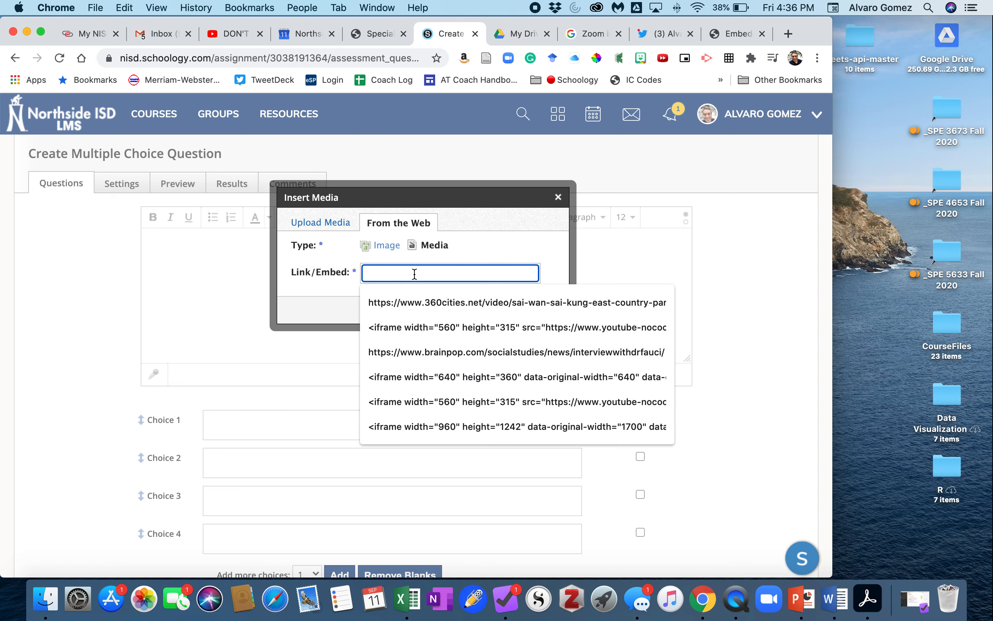
{"action": "key", "text": "super+v"}
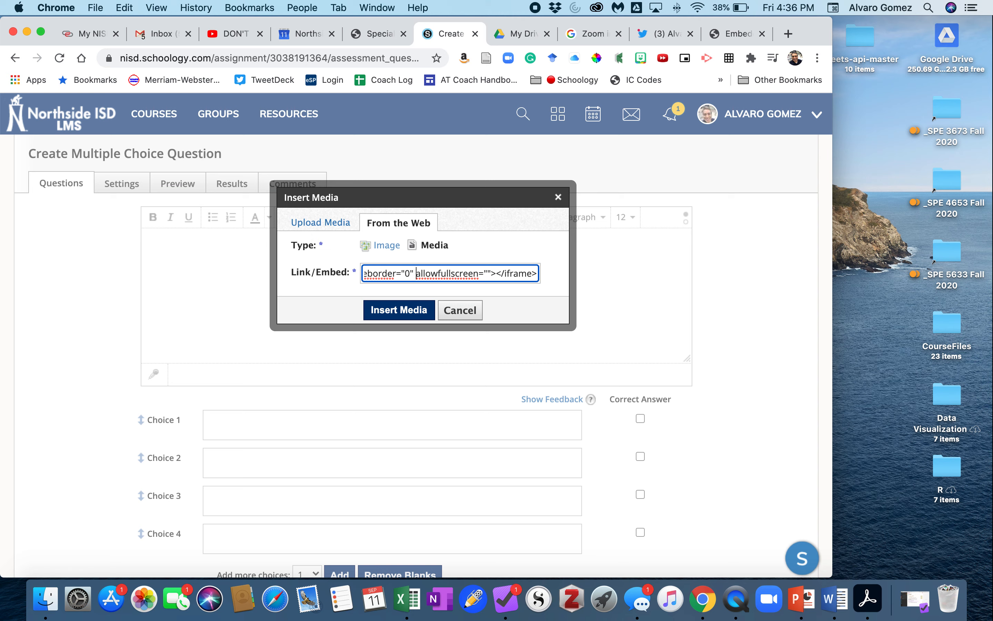
Step: Compute the clip's start in seconds with the Calculator widget and set the embed code's start to 1800
{"action": "key", "text": "Left"}
{"action": "key", "text": "Left"}
{"action": "key", "text": "Left"}
{"action": "key", "text": "Left"}
{"action": "key", "text": "Left"}
{"action": "key", "text": "Left"}
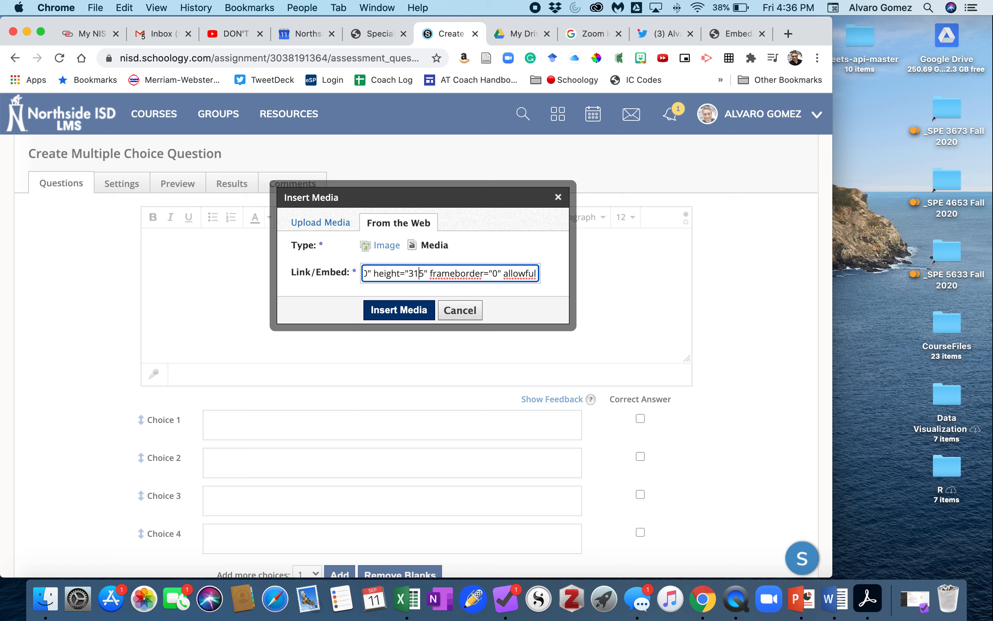
{"action": "scroll", "coordinate": [444, 268], "scroll_direction": "left", "scroll_amount": 5}
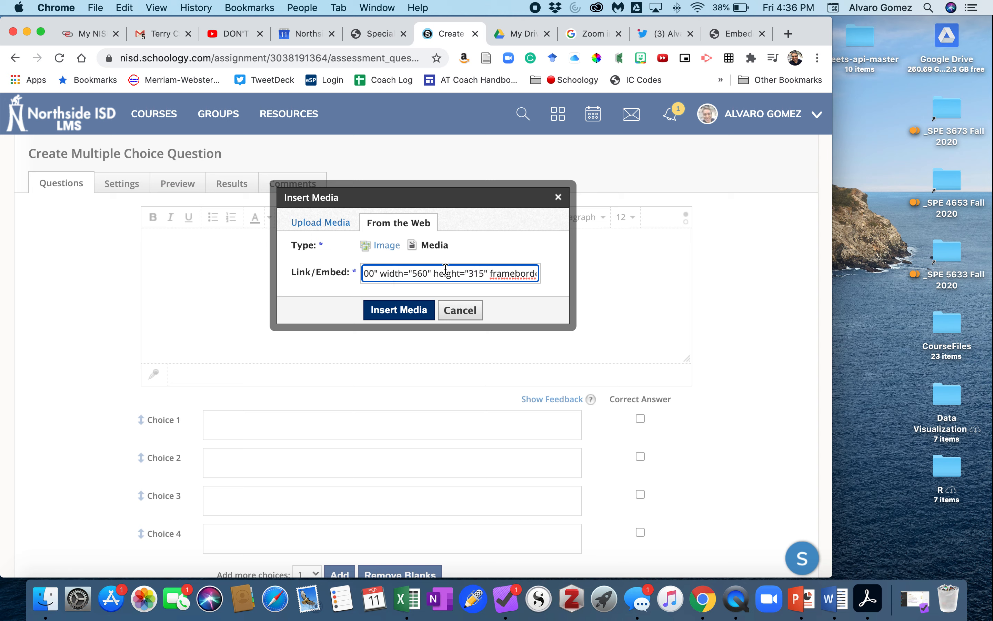
{"action": "left_click", "coordinate": [418, 273]}
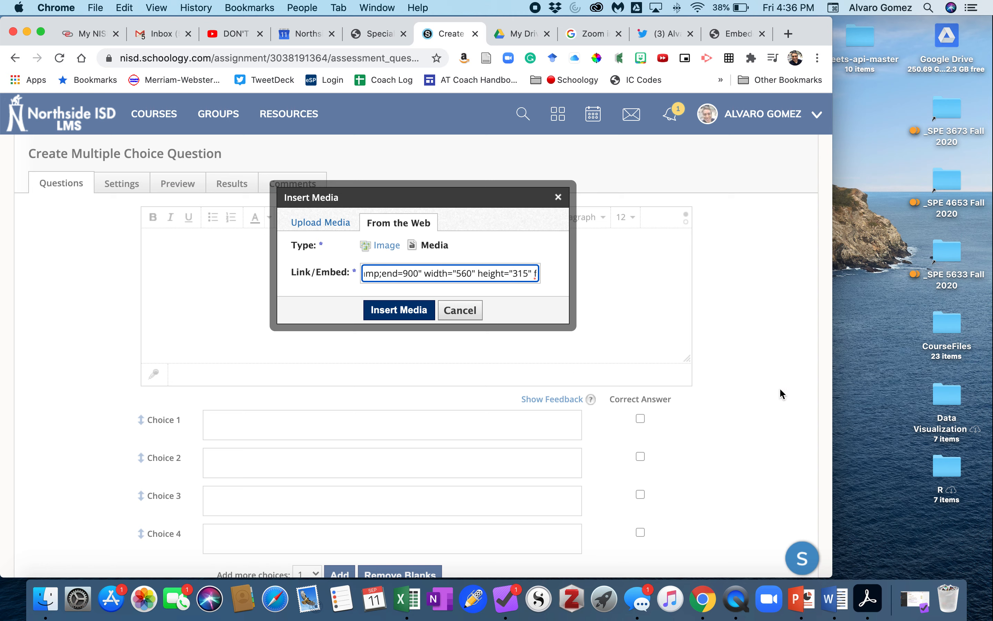
{"action": "scroll", "coordinate": [783, 394], "scroll_direction": "right", "scroll_amount": 5}
{"action": "left_click", "coordinate": [907, 446]}
{"action": "left_click", "coordinate": [854, 470]}
{"action": "left_click", "coordinate": [959, 393]}
{"action": "left_click", "coordinate": [858, 442]}
{"action": "left_click", "coordinate": [953, 468]}
{"action": "left_click", "coordinate": [953, 468]}
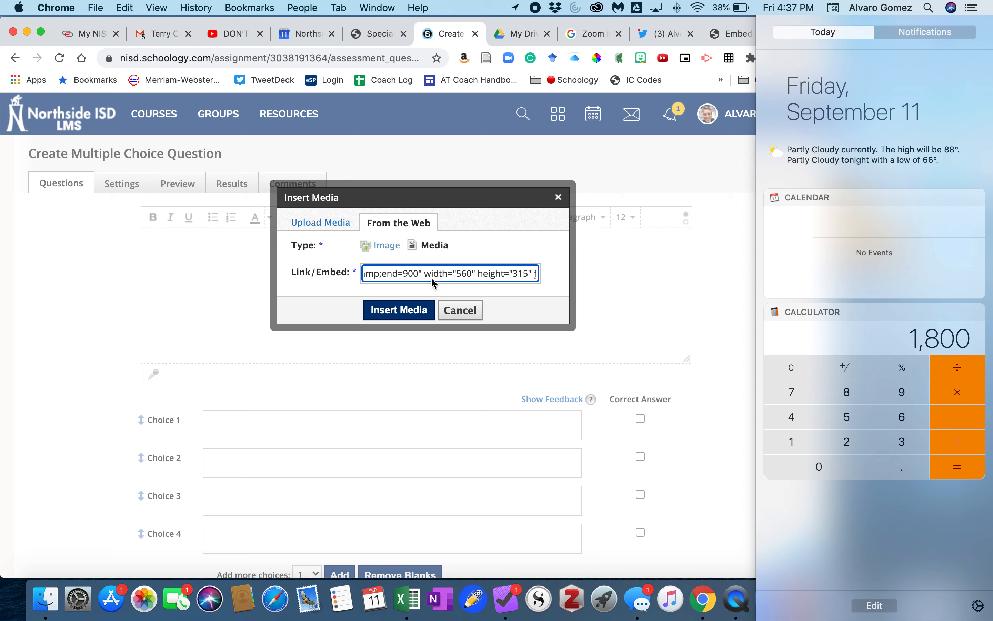
{"action": "scroll", "coordinate": [408, 275], "scroll_direction": "left", "scroll_amount": 3}
{"action": "left_click", "coordinate": [418, 273]}
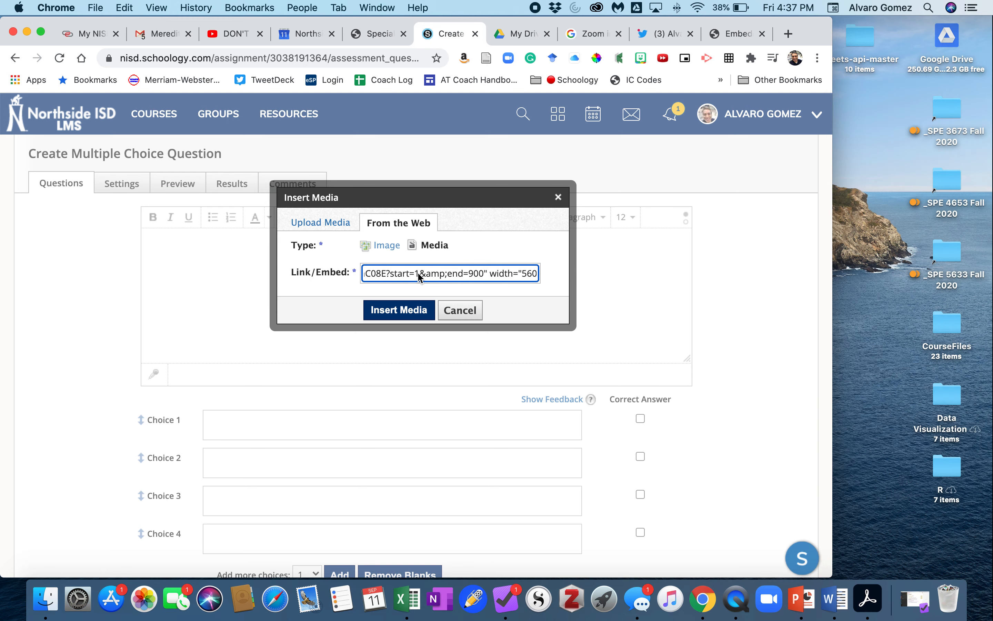
{"action": "type", "text": "800"}
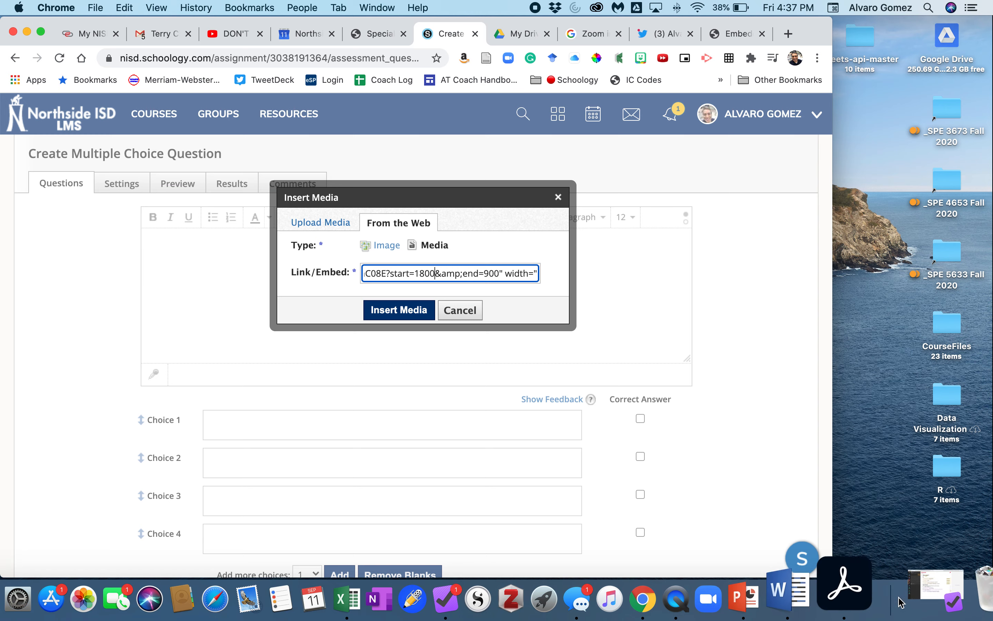
Step: Calculate the end time, set the embed code's end to 2700, and insert the media
{"action": "scroll", "coordinate": [896, 496], "scroll_direction": "right", "scroll_amount": 5}
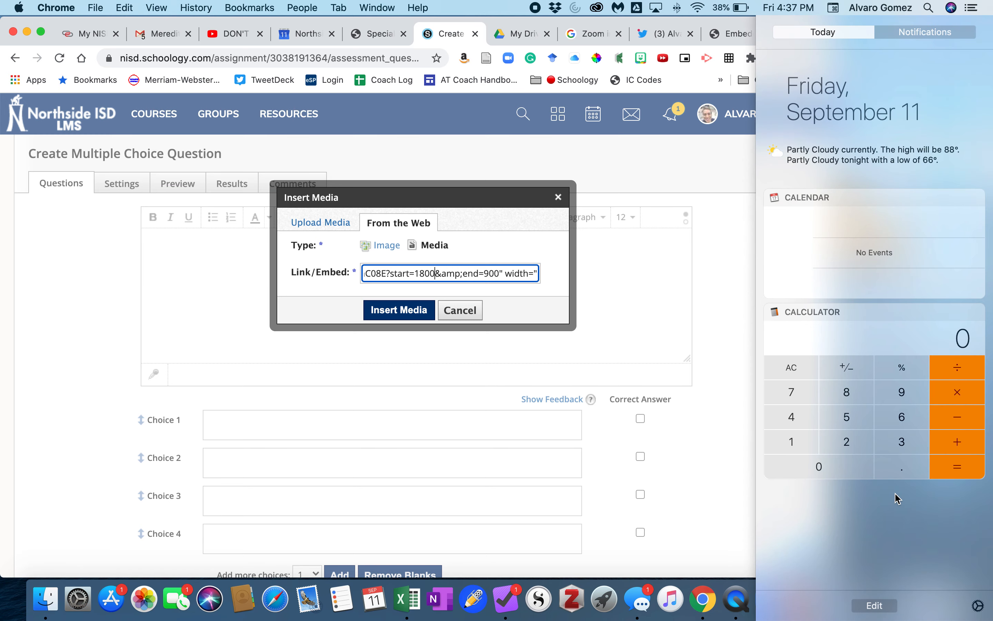
{"action": "left_click", "coordinate": [796, 419]}
{"action": "left_click", "coordinate": [848, 422]}
{"action": "left_click", "coordinate": [961, 399]}
{"action": "left_click", "coordinate": [905, 418]}
{"action": "left_click", "coordinate": [842, 468]}
{"action": "left_click", "coordinate": [953, 473]}
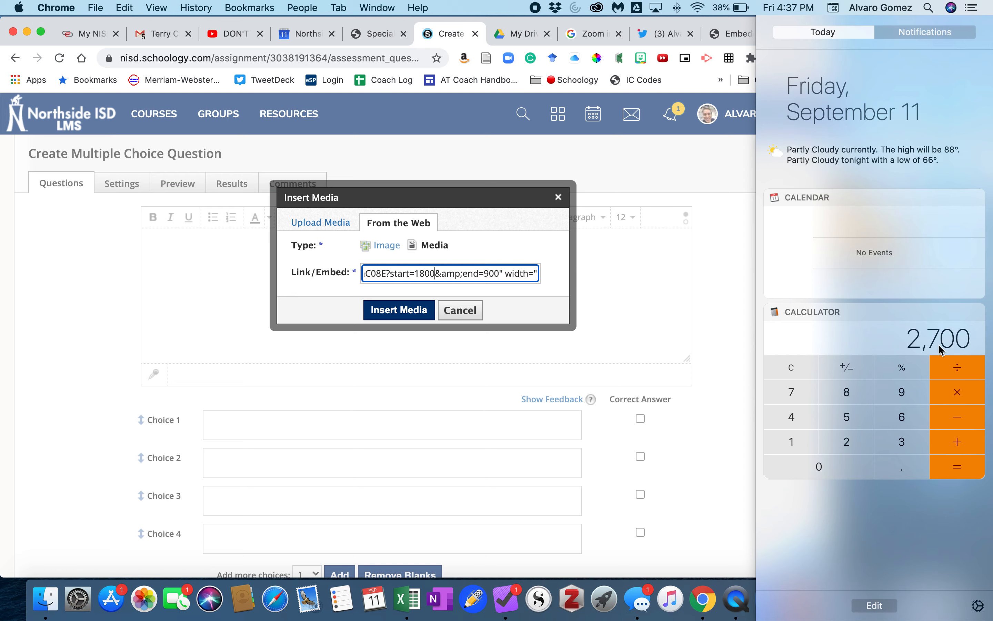
{"action": "left_click", "coordinate": [499, 272]}
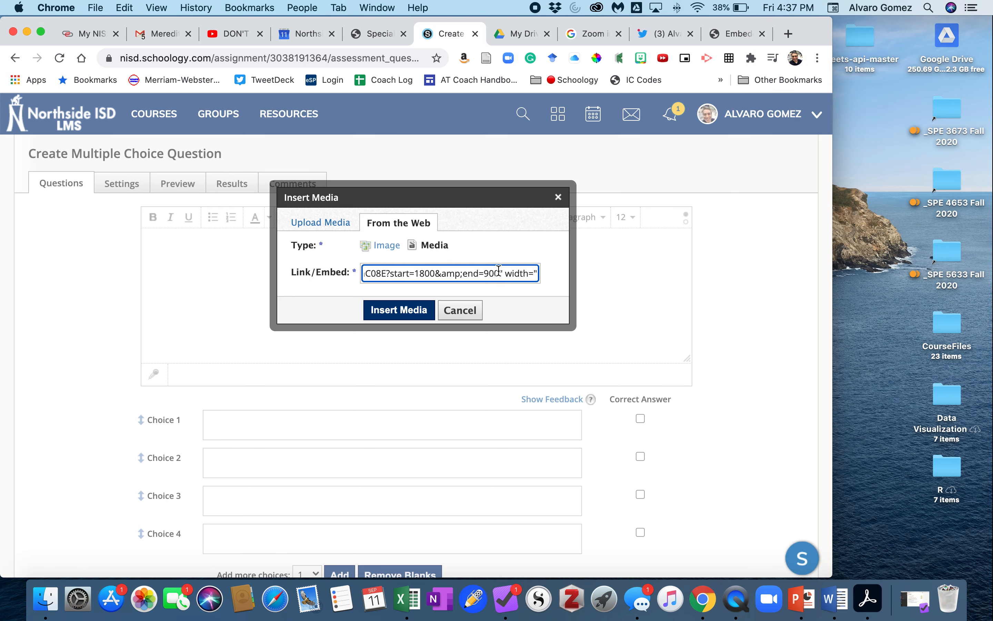
{"action": "key", "text": "BackSpace"}
{"action": "key", "text": "BackSpace"}
{"action": "key", "text": "BackSpace"}
{"action": "type", "text": "2700"}
{"action": "left_click", "coordinate": [401, 311]}
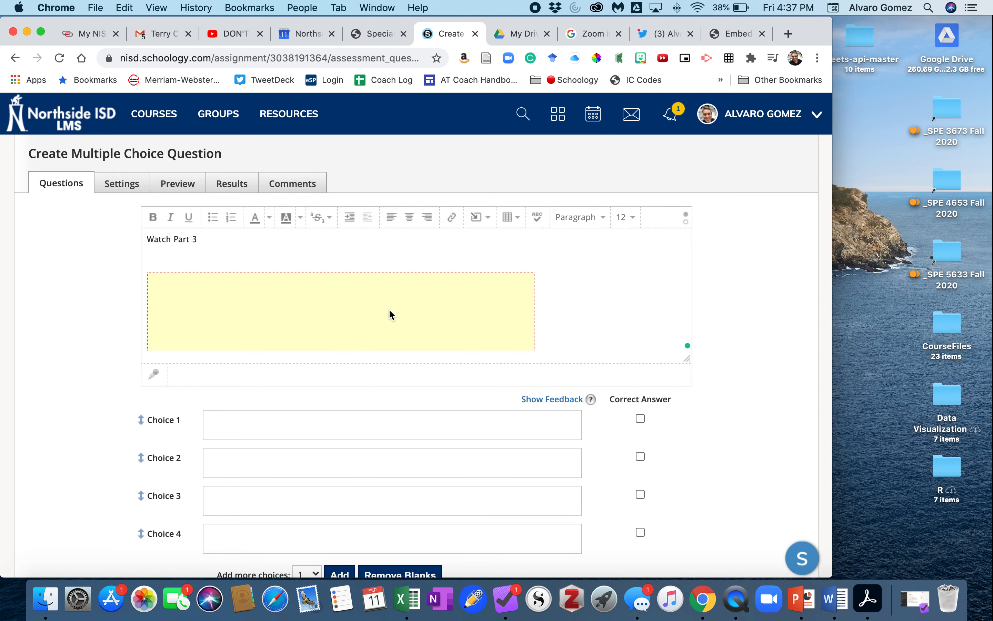
Step: Add the prompt 'What is the main point?' below the embedded video
{"action": "scroll", "coordinate": [572, 306], "scroll_direction": "down", "scroll_amount": 4}
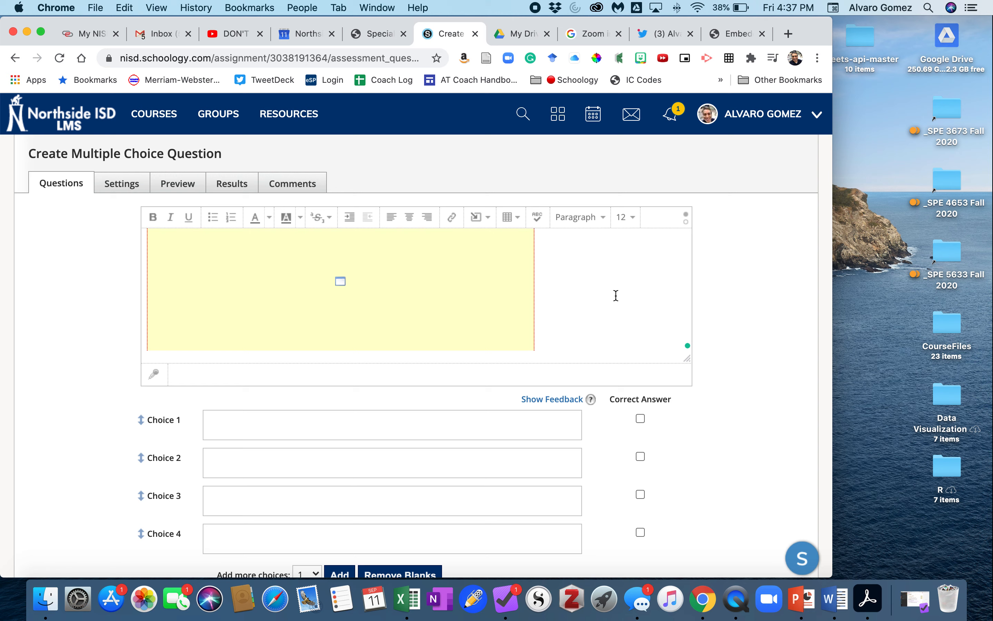
{"action": "scroll", "coordinate": [340, 287], "scroll_direction": "down", "scroll_amount": 2}
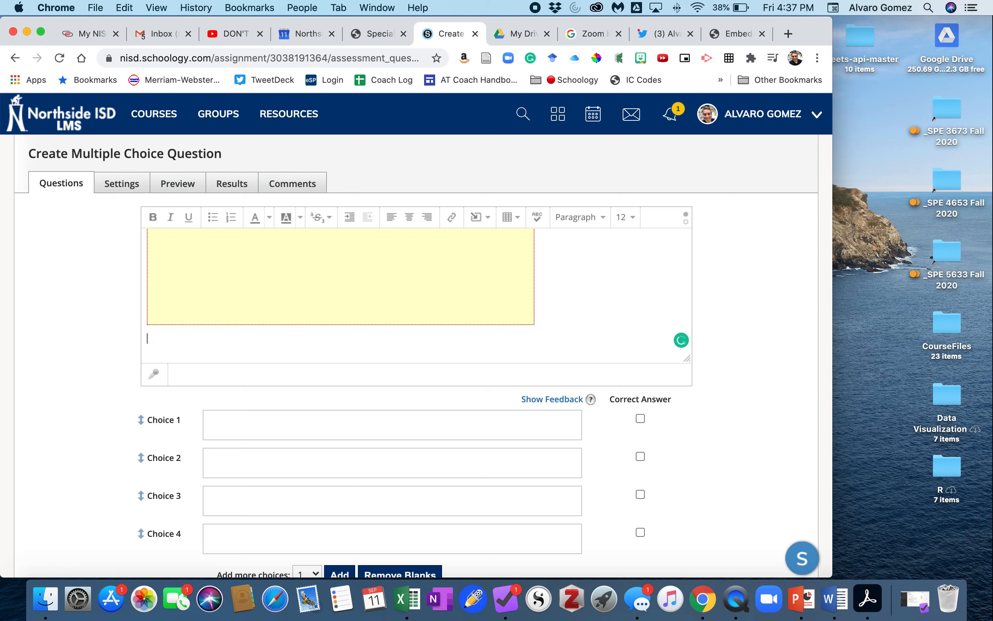
{"action": "type", "text": "What is the main po"}
Step: Enter the choices English, Science, Social Studies and Math, and mark Social Studies as correct
{"action": "left_click", "coordinate": [363, 426]}
{"action": "scroll", "coordinate": [359, 423], "scroll_direction": "down", "scroll_amount": 5}
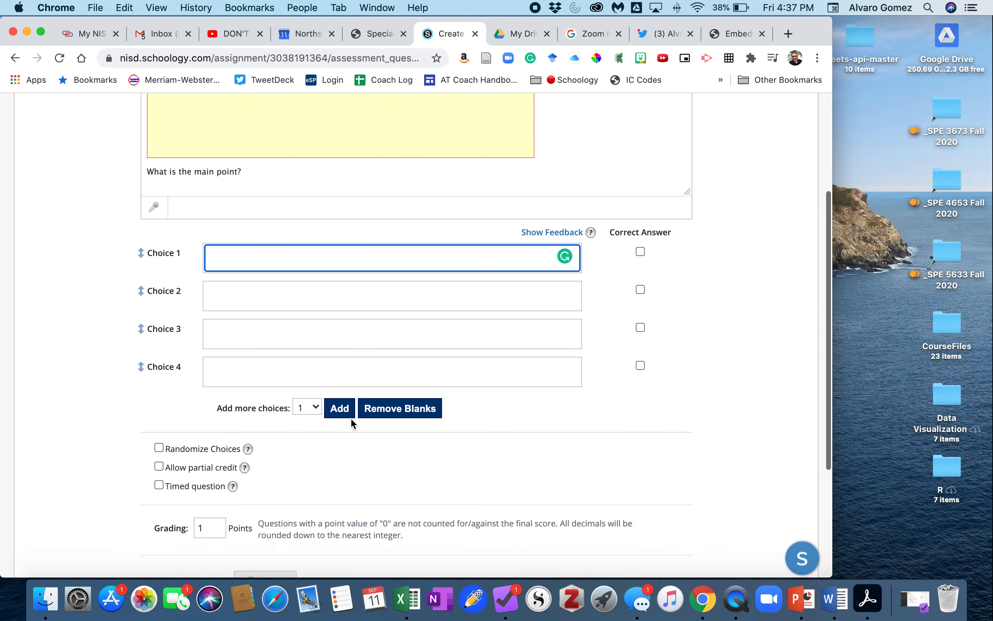
{"action": "type", "text": "English"}
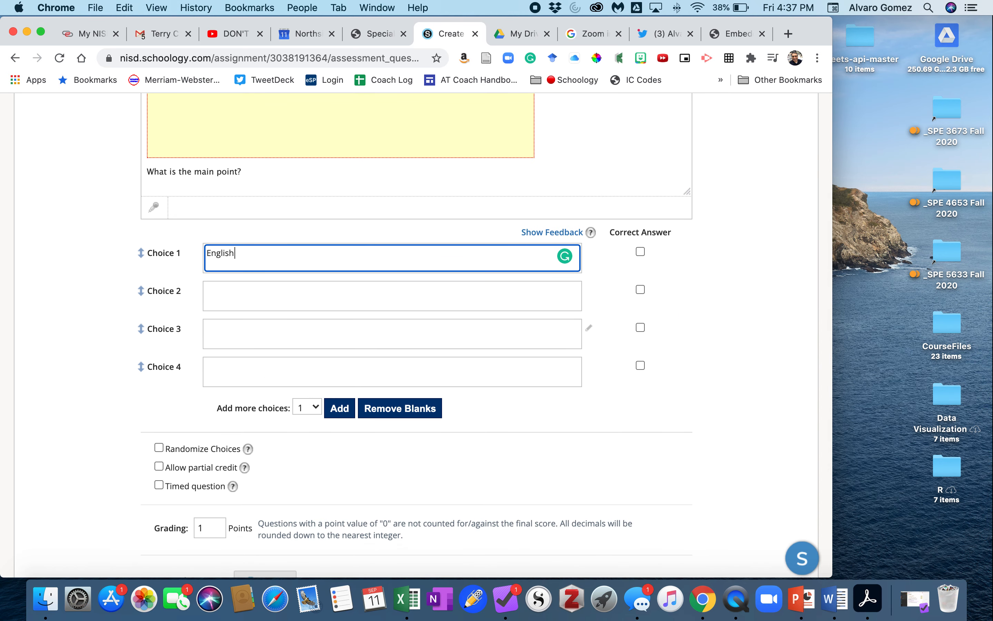
{"action": "left_click", "coordinate": [277, 305]}
{"action": "type", "text": "Science"}
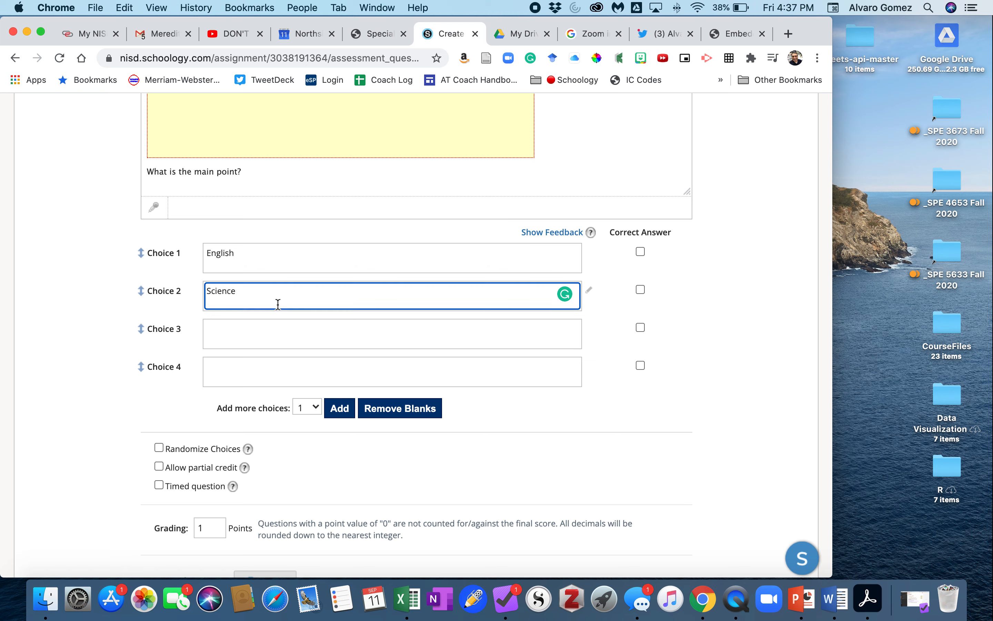
{"action": "left_click", "coordinate": [251, 331]}
{"action": "type", "text": "/soc"}
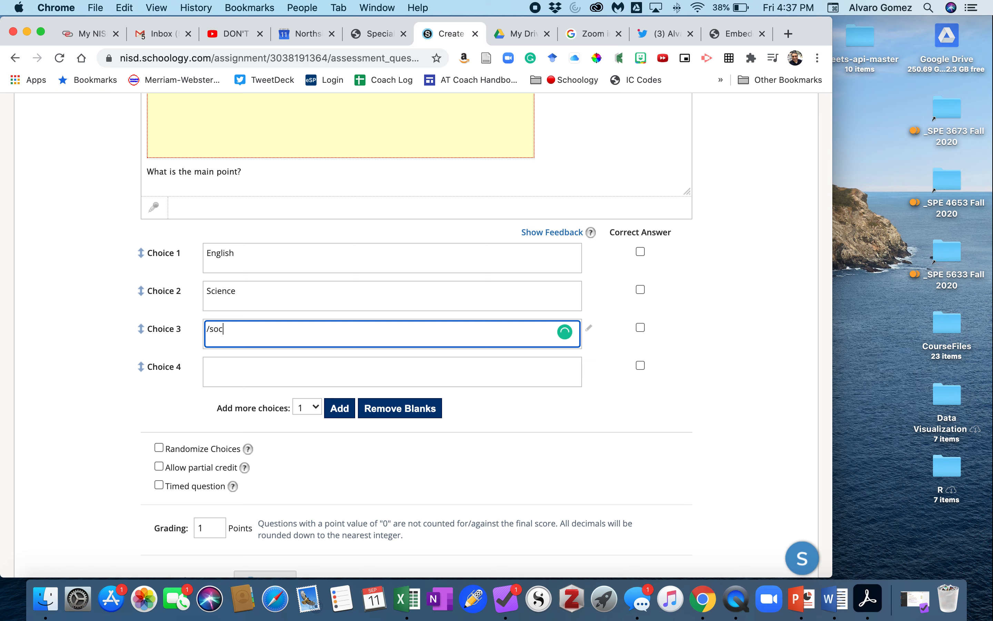
{"action": "type", "text": "ial Studies"}
{"action": "left_click", "coordinate": [252, 372]}
{"action": "type", "text": "Math"}
{"action": "left_click", "coordinate": [640, 328]}
Step: Create the multiple choice question
{"action": "scroll", "coordinate": [475, 431], "scroll_direction": "down", "scroll_amount": 5}
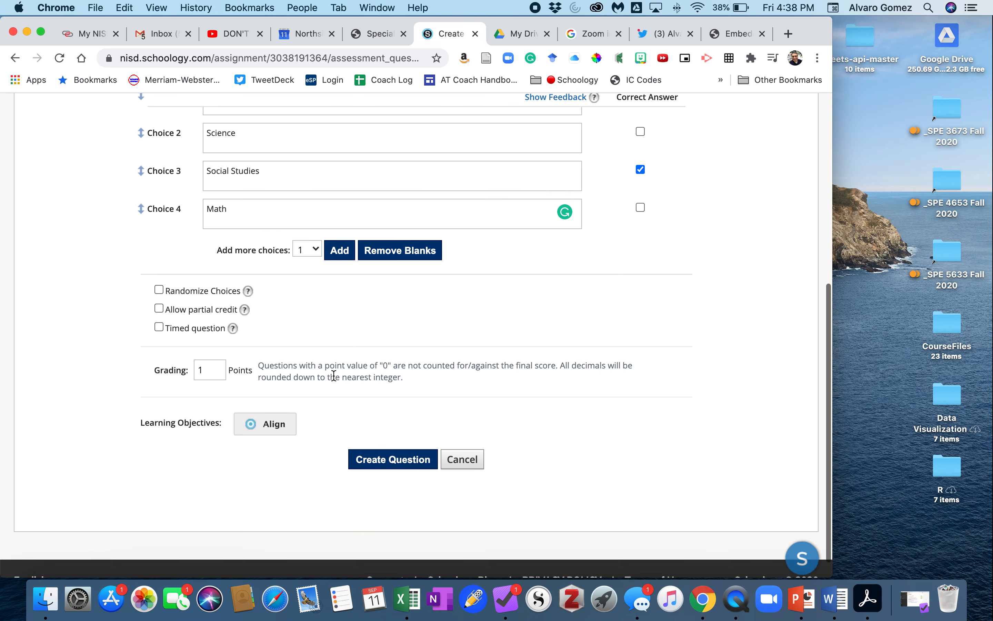
{"action": "left_click", "coordinate": [392, 456]}
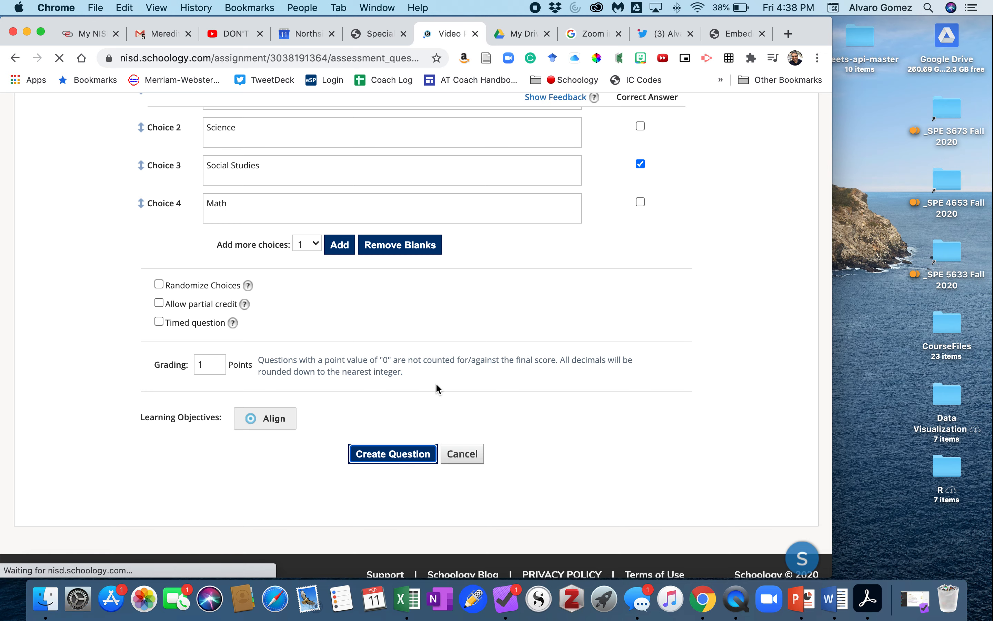
{"action": "scroll", "coordinate": [288, 398], "scroll_direction": "down", "scroll_amount": 1}
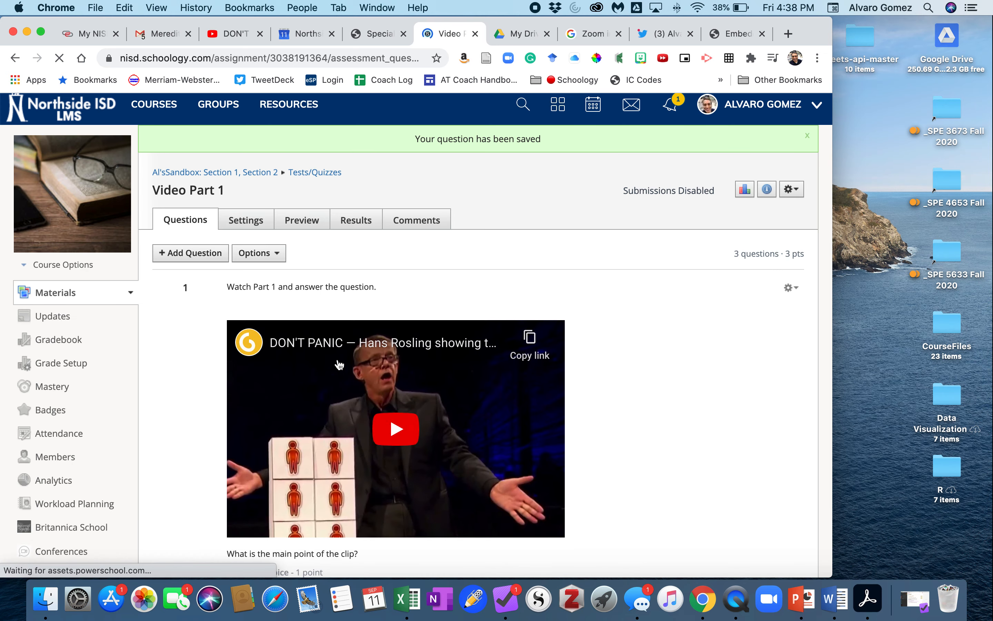
{"action": "scroll", "coordinate": [345, 405], "scroll_direction": "down", "scroll_amount": 10}
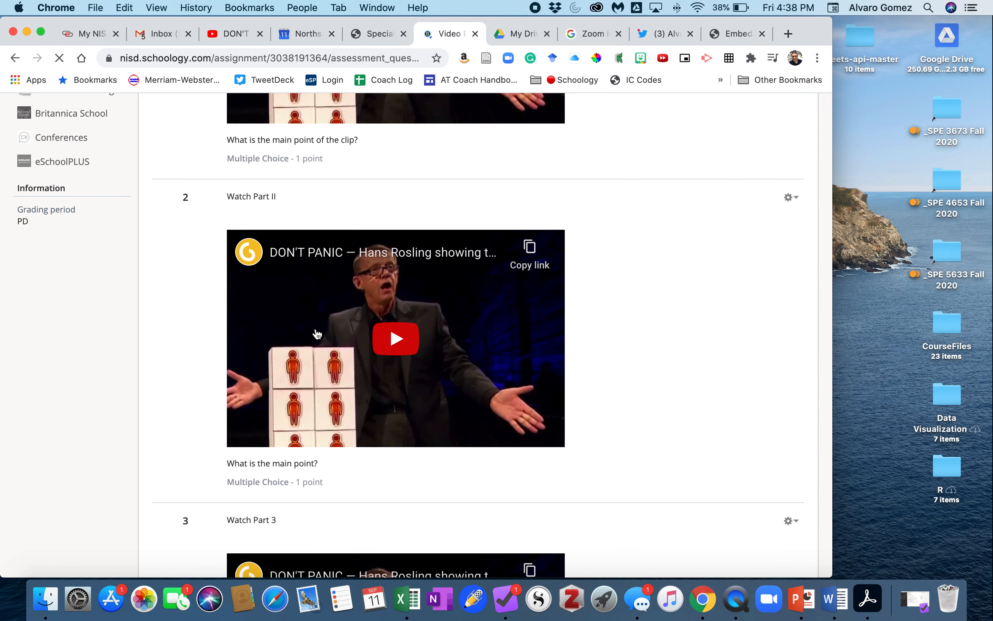
{"action": "scroll", "coordinate": [306, 372], "scroll_direction": "down", "scroll_amount": 7}
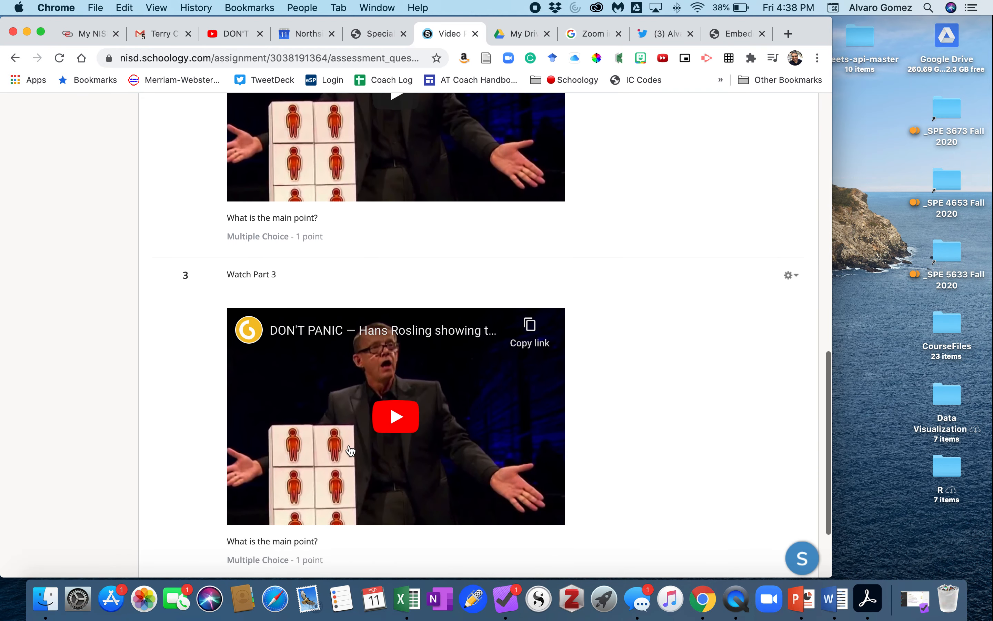
Step: Play the Part 3 and Part II videos to check where each clip starts
{"action": "left_click", "coordinate": [398, 363]}
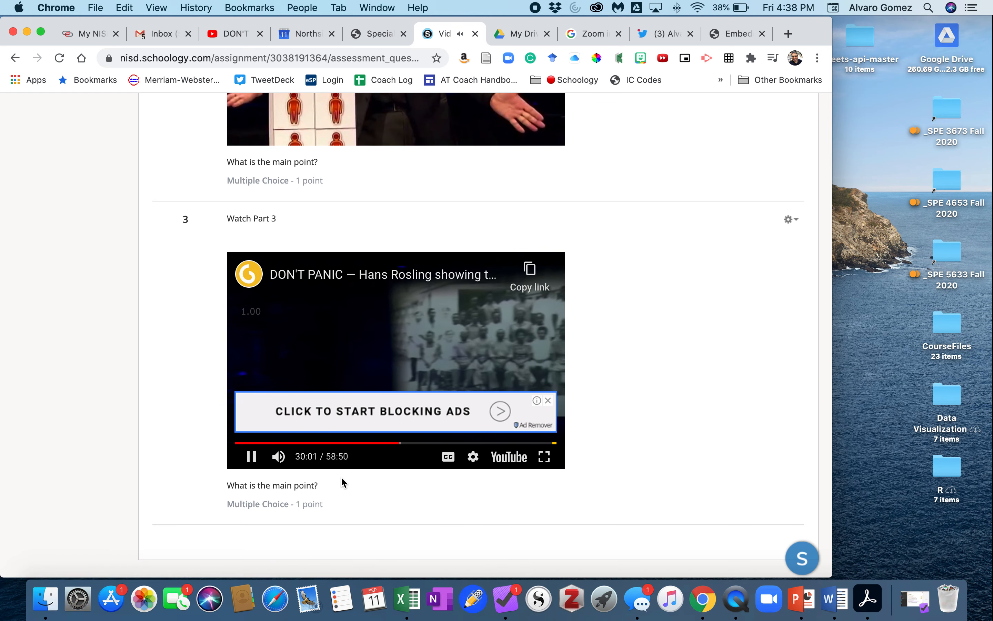
{"action": "scroll", "coordinate": [345, 477], "scroll_direction": "up", "scroll_amount": 1}
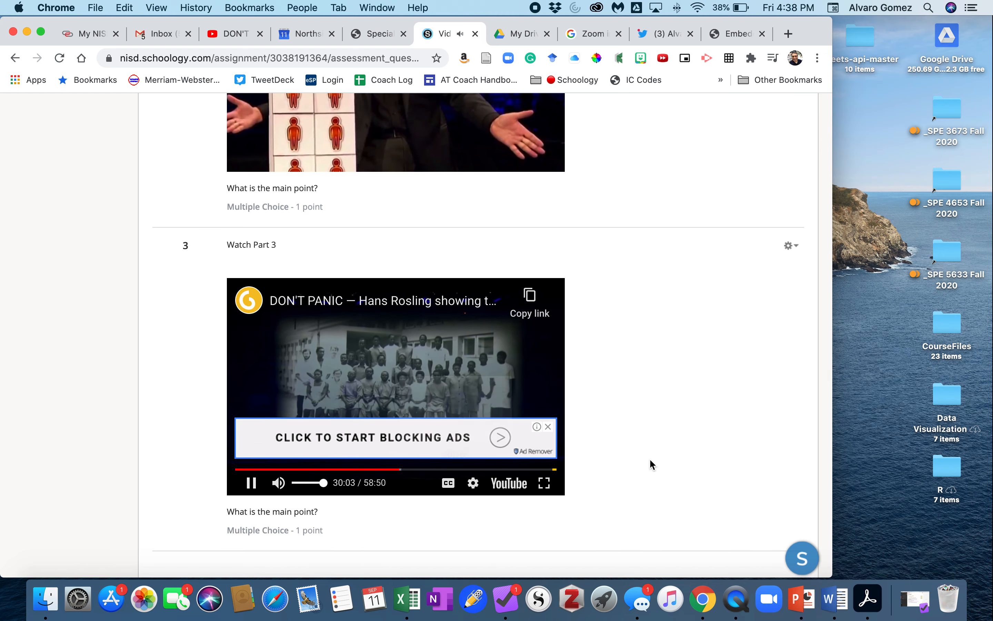
{"action": "left_click", "coordinate": [548, 427]}
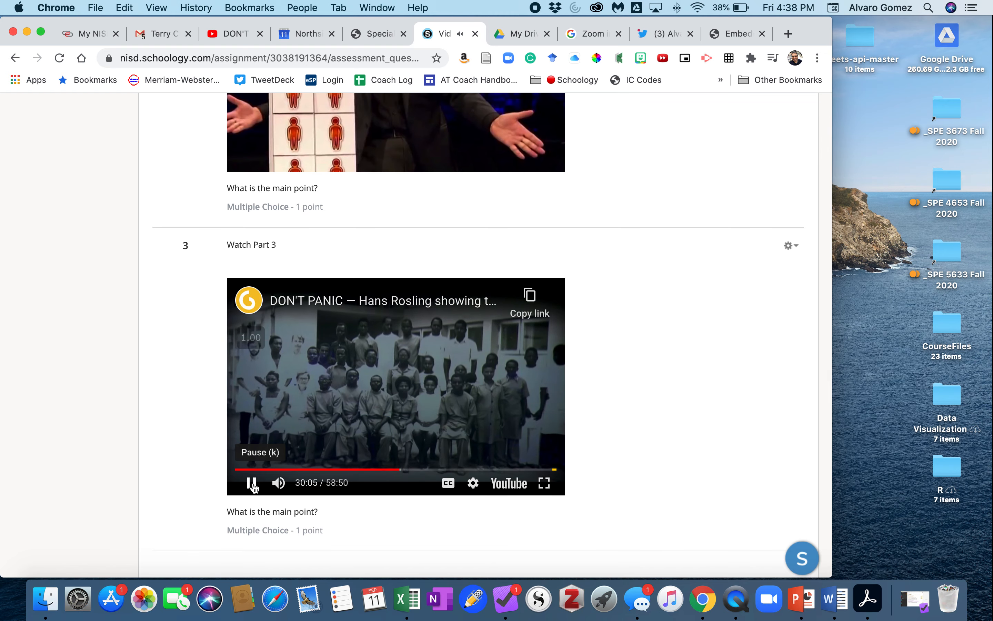
{"action": "left_click", "coordinate": [307, 429]}
{"action": "scroll", "coordinate": [344, 395], "scroll_direction": "up", "scroll_amount": 5}
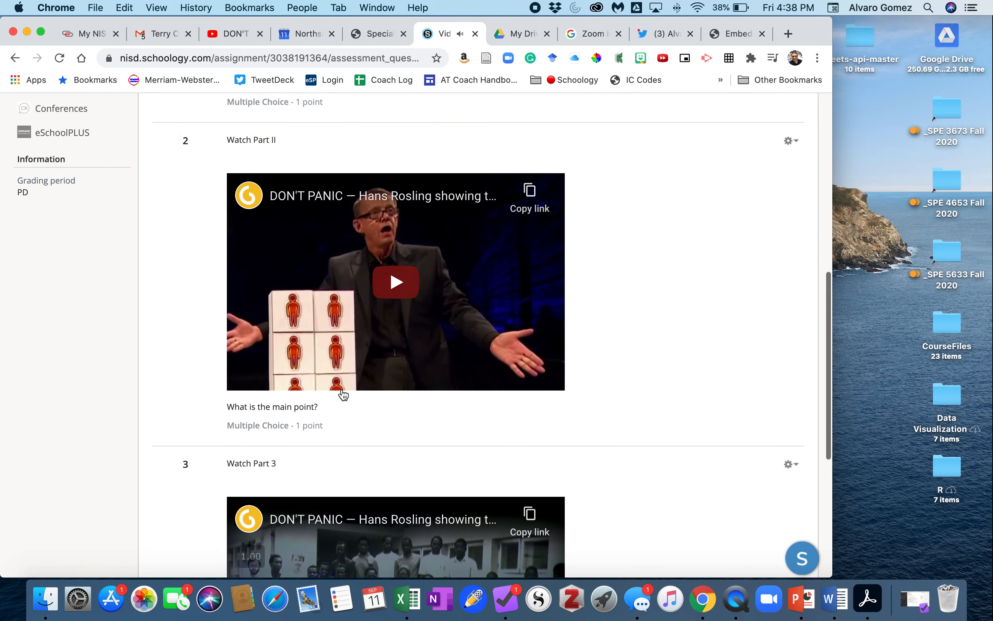
{"action": "left_click", "coordinate": [392, 292]}
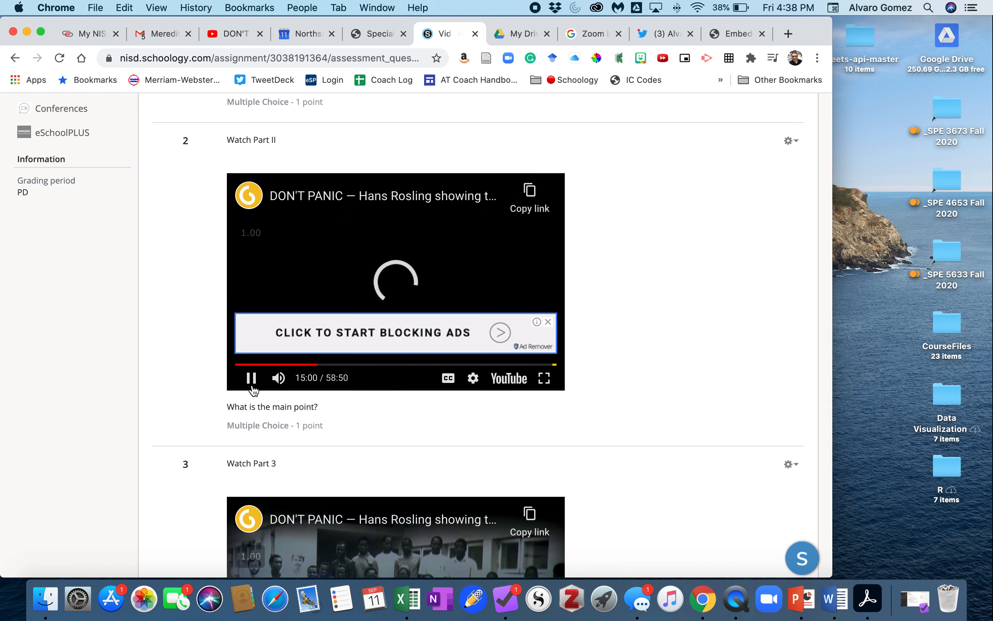